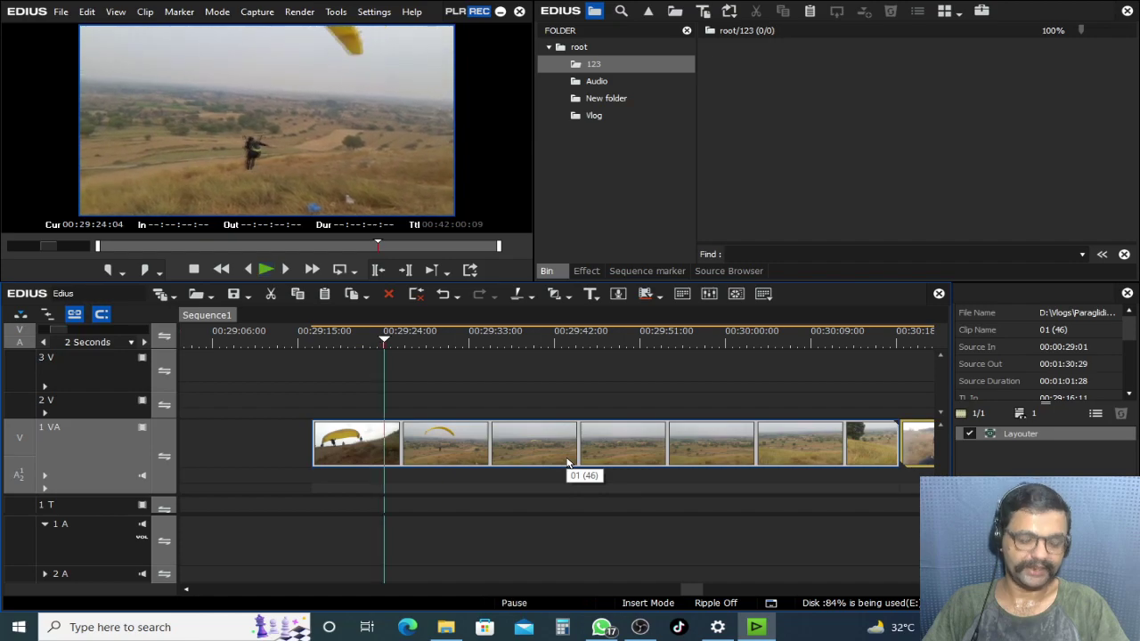
Step: Delete the clip portion after 00:29:24:04 and place the remaining short piece on track 1 VA at 02:14:10:00, past the other footage
key(Delete)
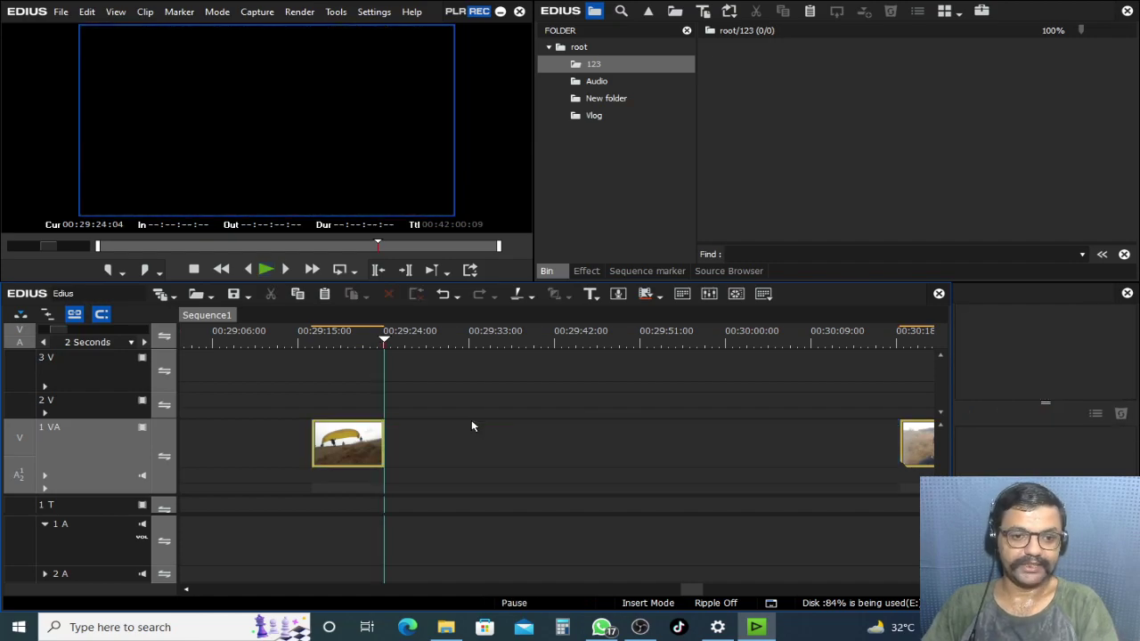
click(349, 441)
key(Delete)
key(ctrl+0)
key(ctrl+minus)
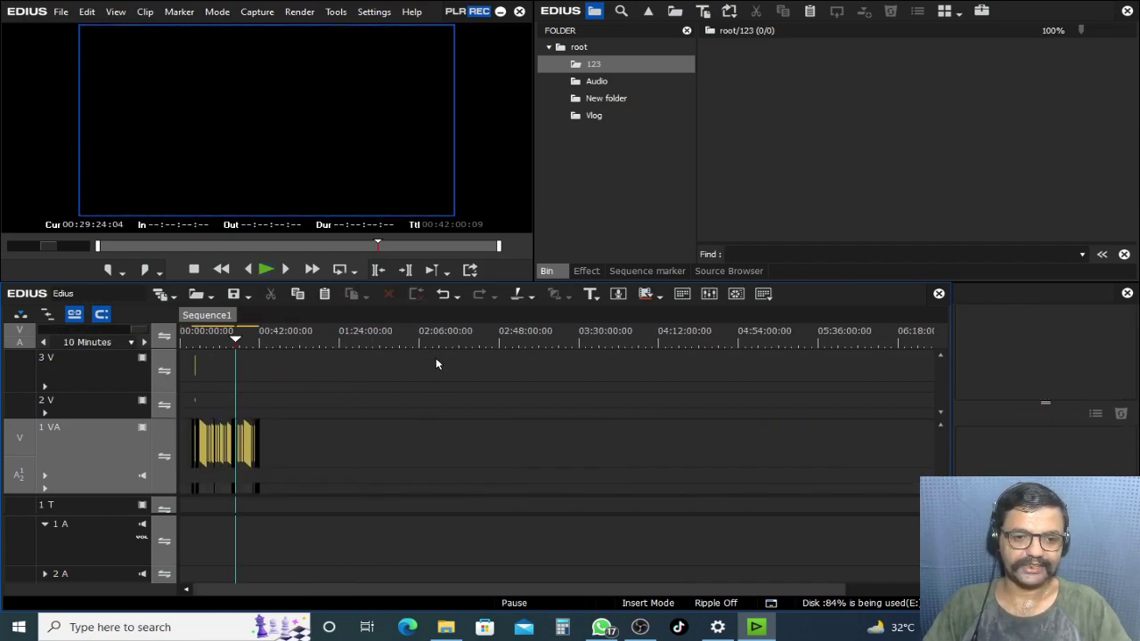
click(434, 338)
scroll(483, 446, up, 14)
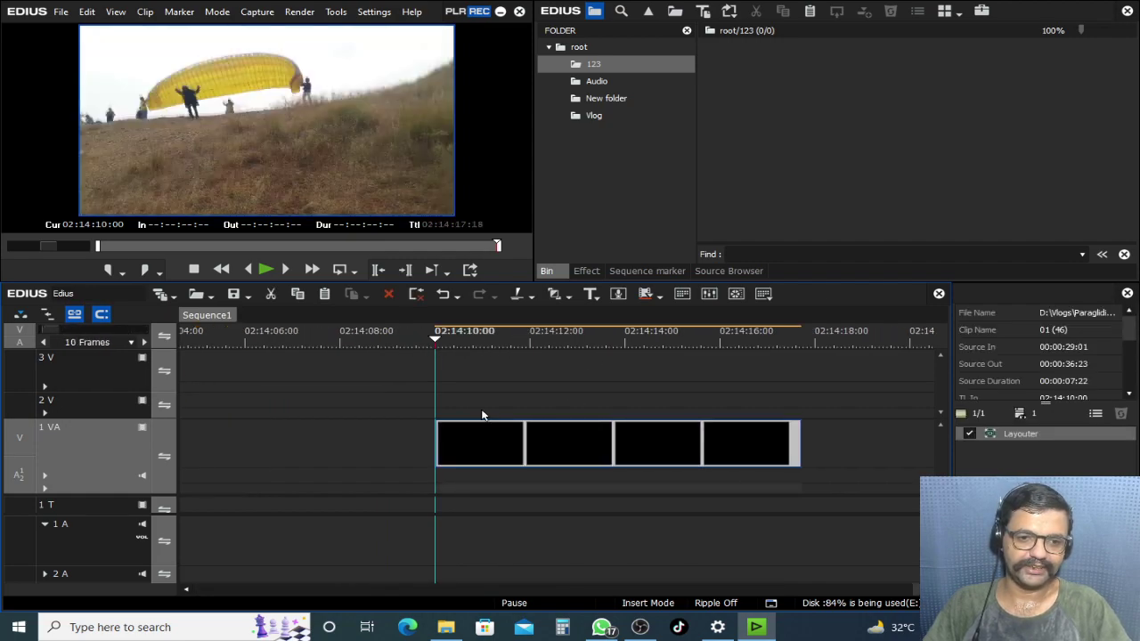
Step: Play back the short paragliding clip on track 1 VA
drag(476, 332, 335, 463)
key(space)
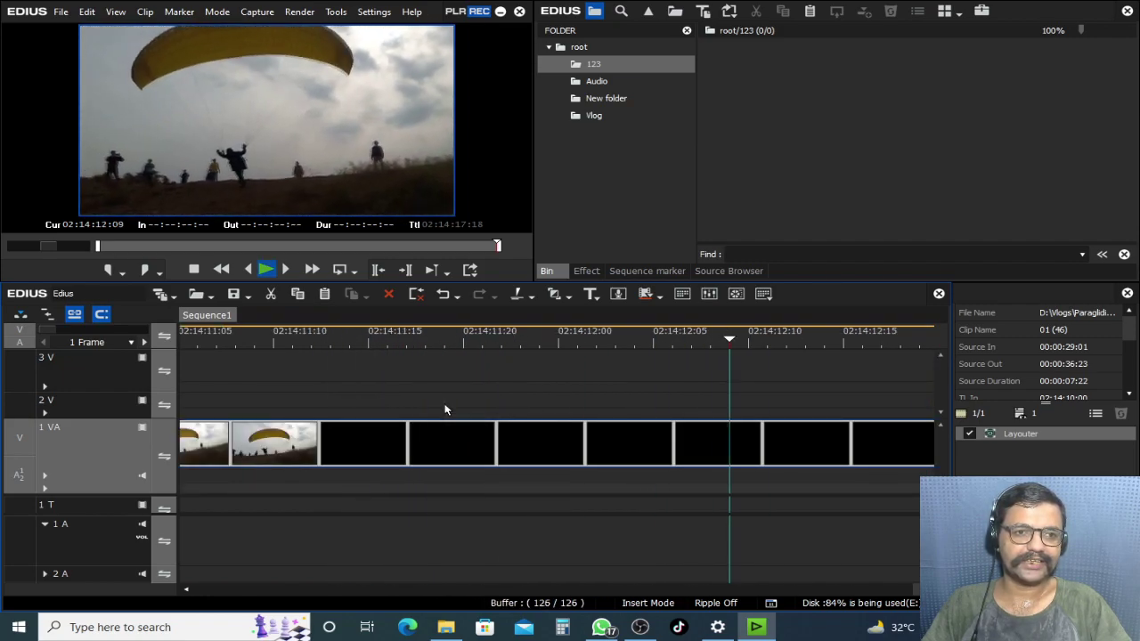
key(space)
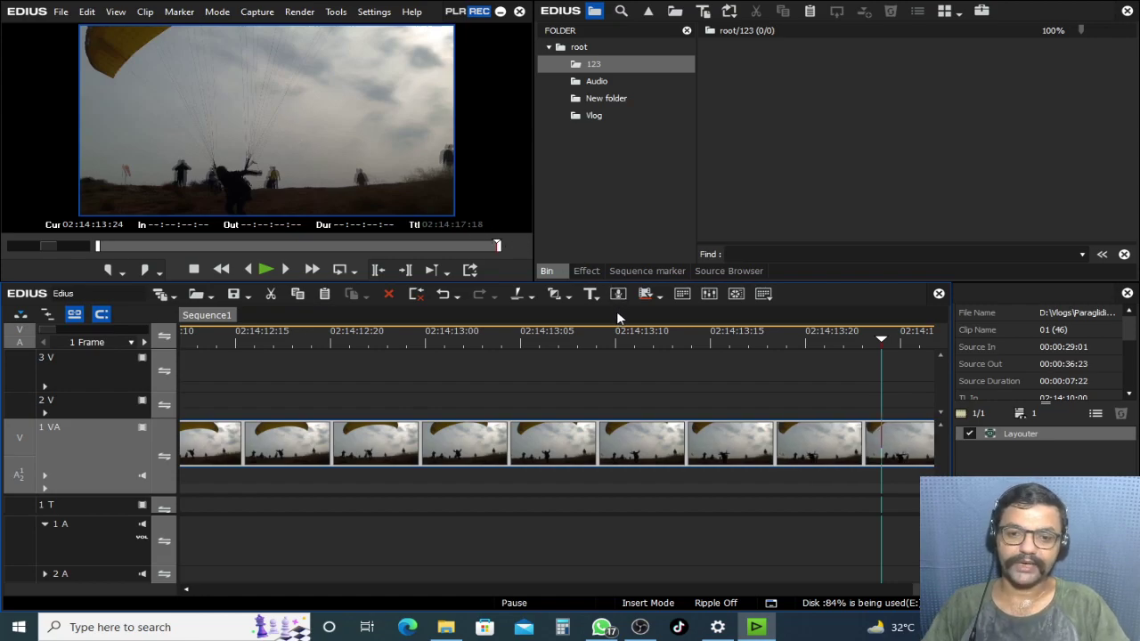
Step: Paste a copy of the short clip onto track 2 V at 02:14:10:00, directly above the original
scroll(822, 514, down, 7)
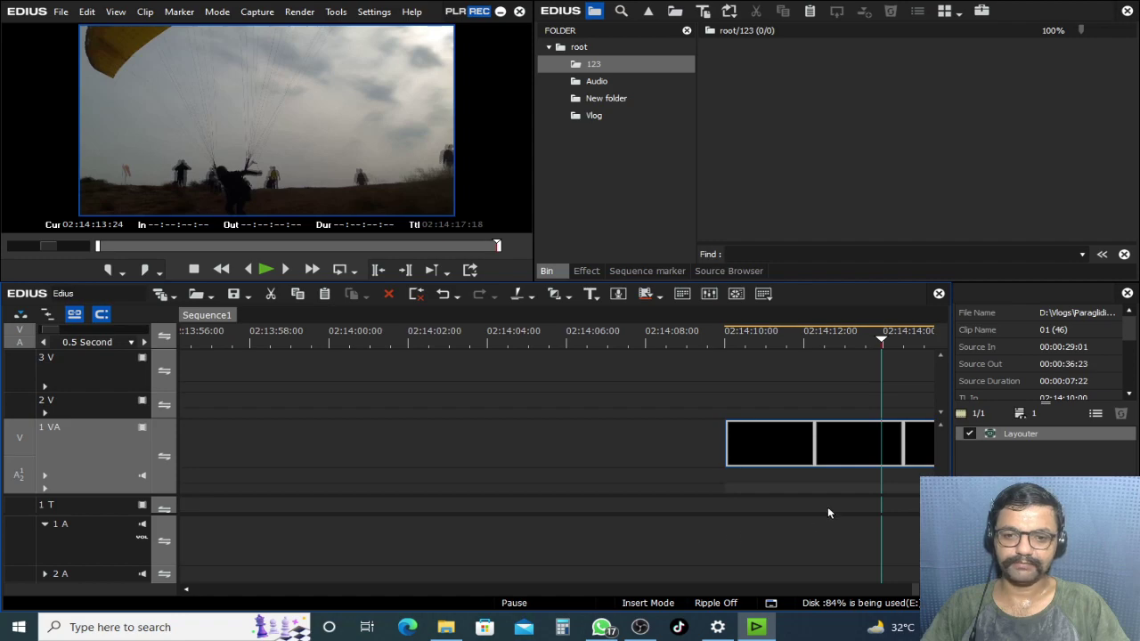
scroll(822, 514, down, 3)
scroll(822, 515, down, 3)
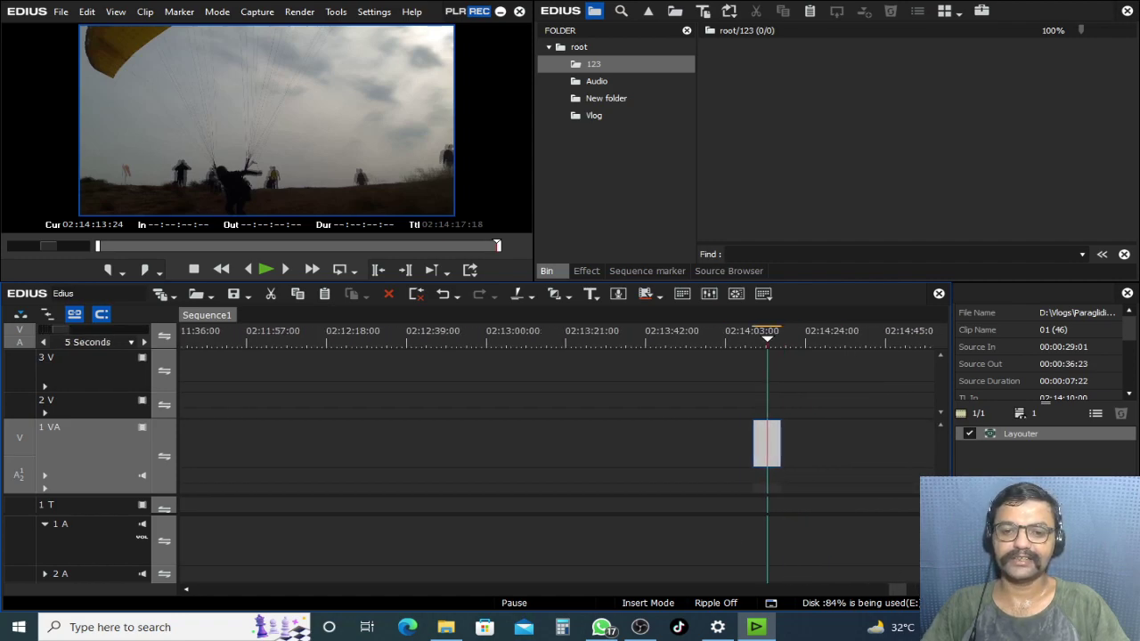
scroll(801, 460, up, 3)
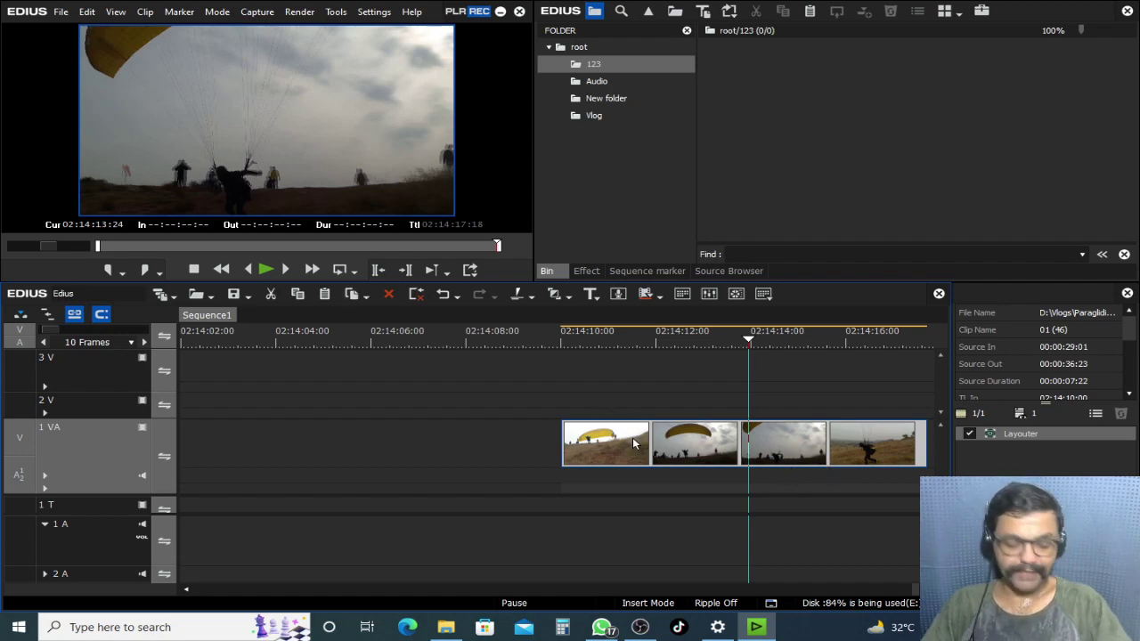
key(Page_Up)
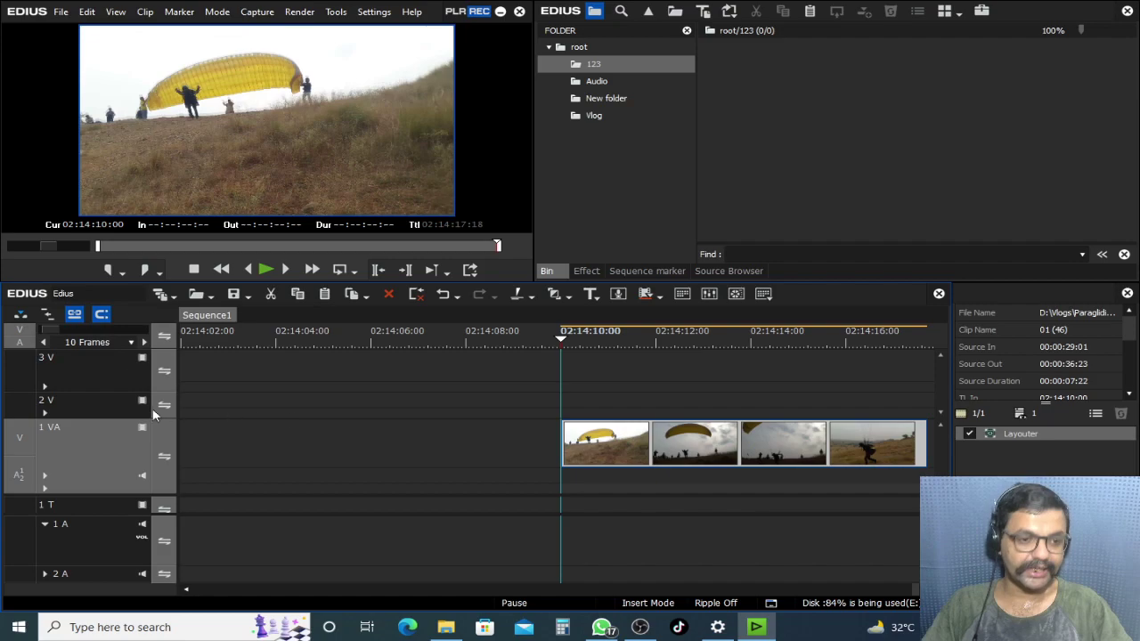
click(65, 408)
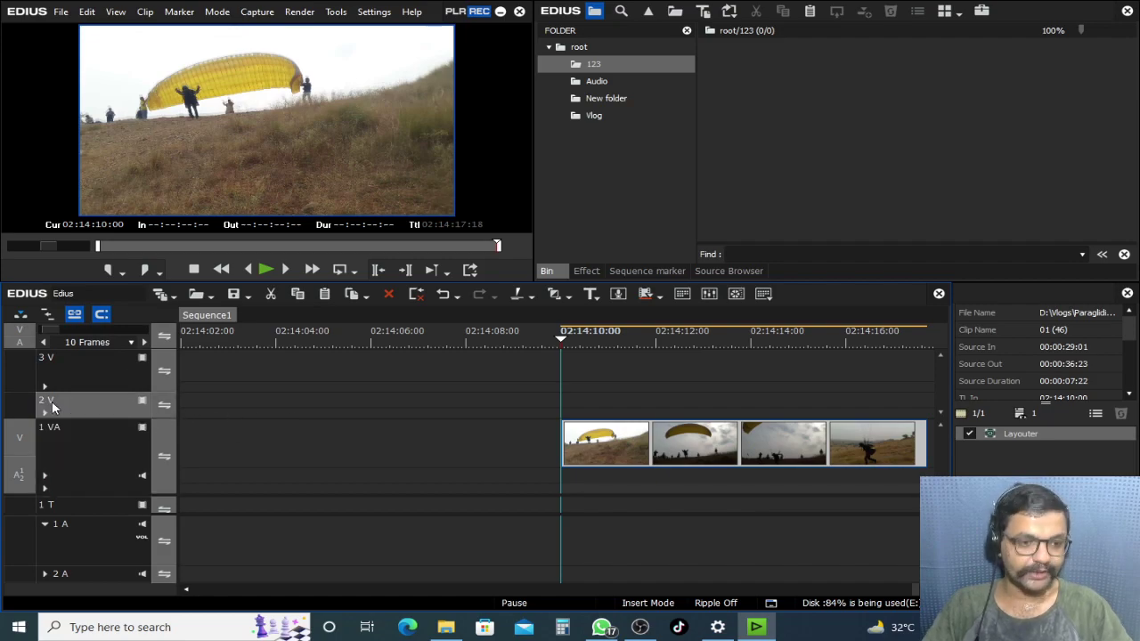
key(ctrl+v)
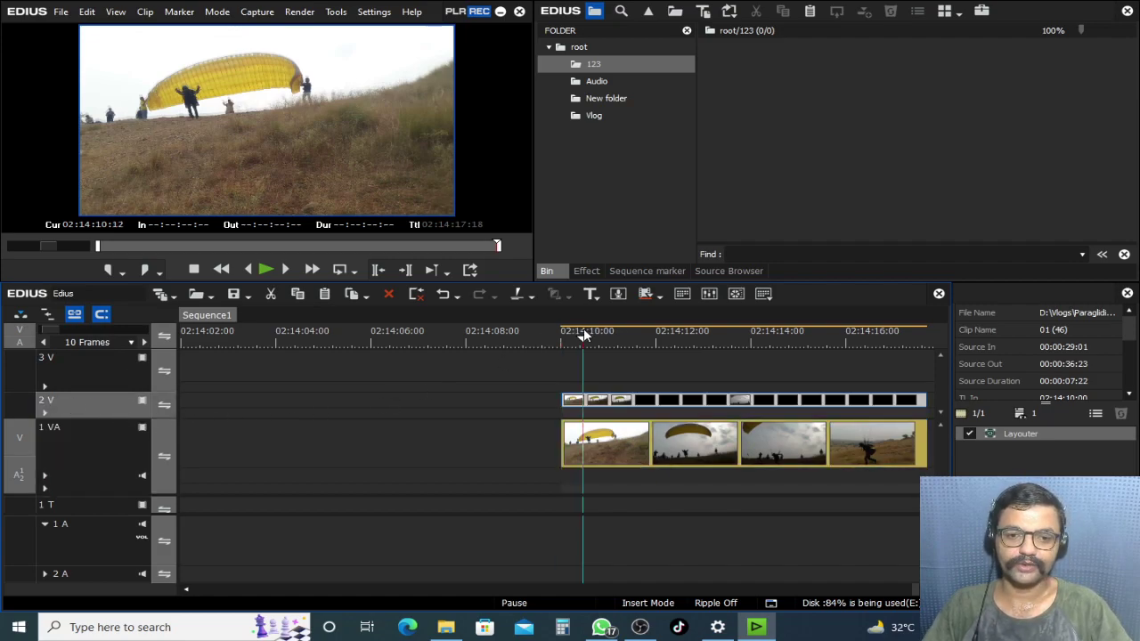
Step: Preview the two stacked clips up to 02:14:14:06 and select the copy on track 2 V
drag(582, 335, 718, 341)
key(space)
key(space)
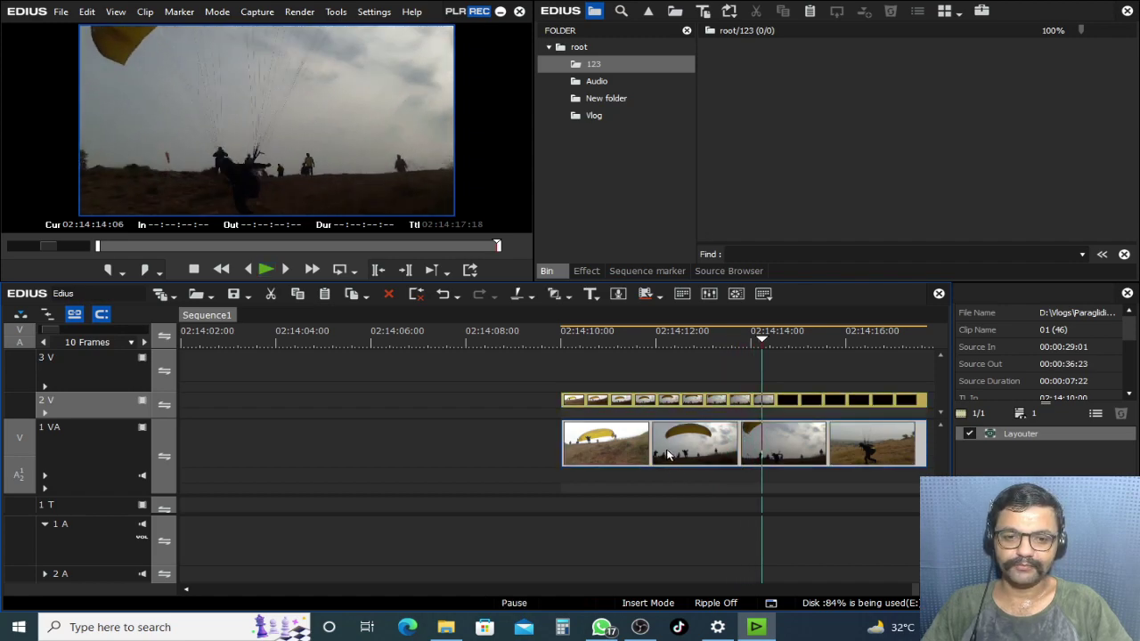
click(766, 406)
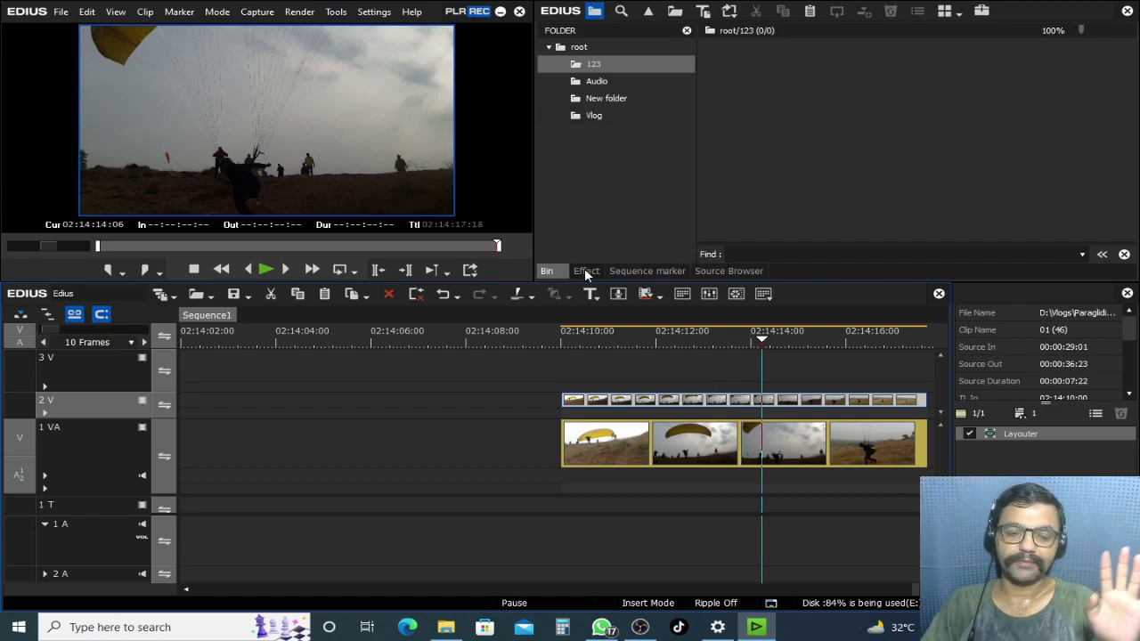
Step: Show the Blend group of the Keyers effects and look through its blend modes
double_click(577, 47)
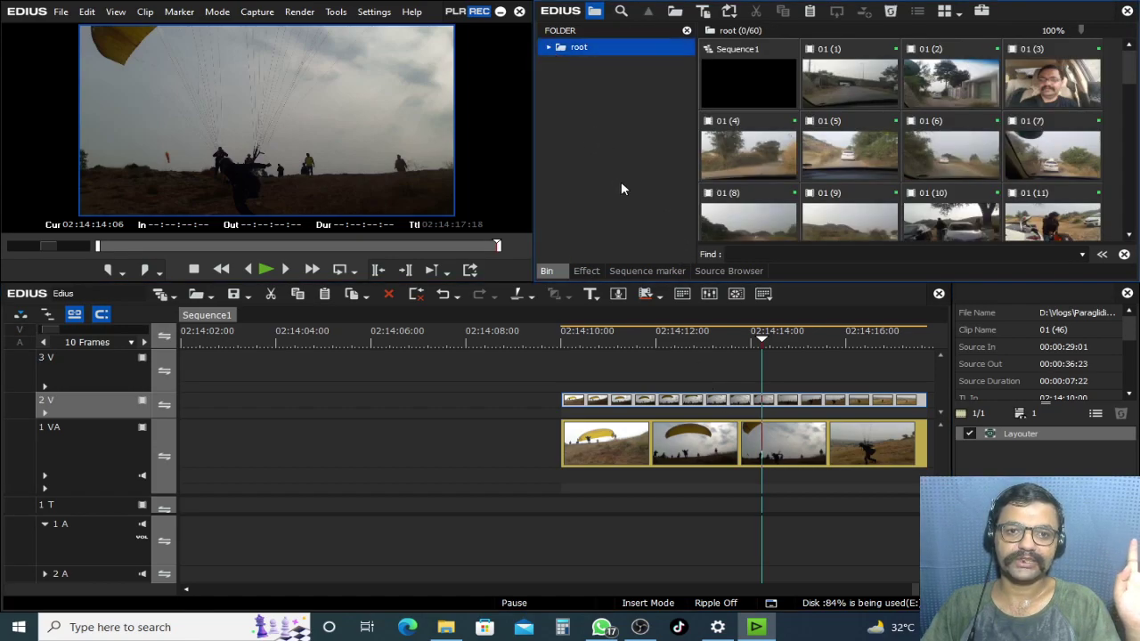
click(595, 269)
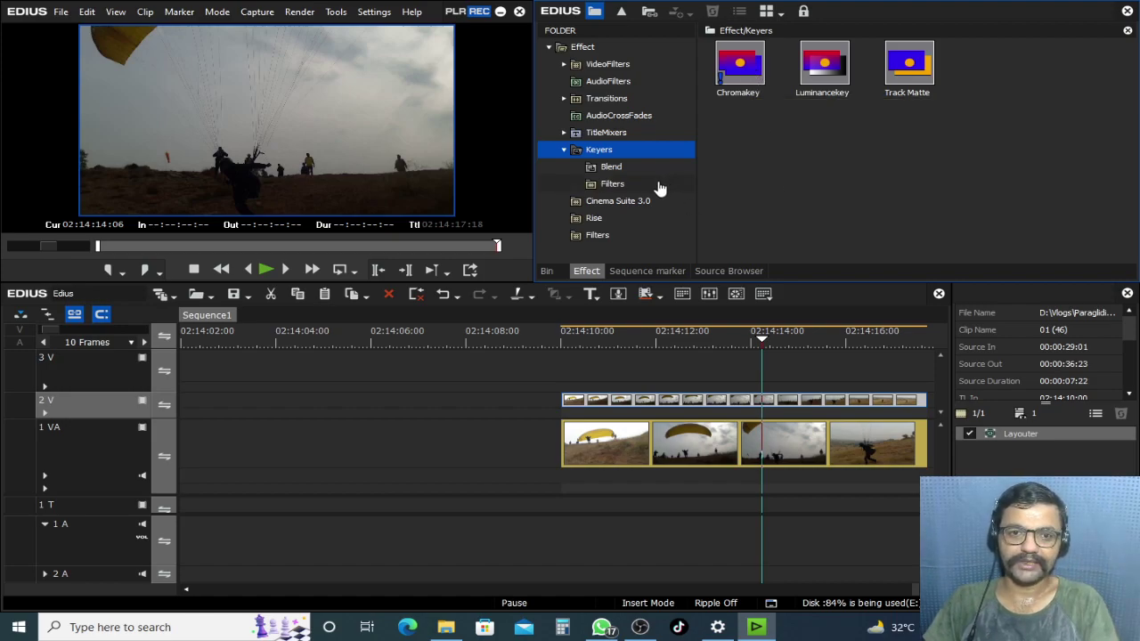
click(564, 150)
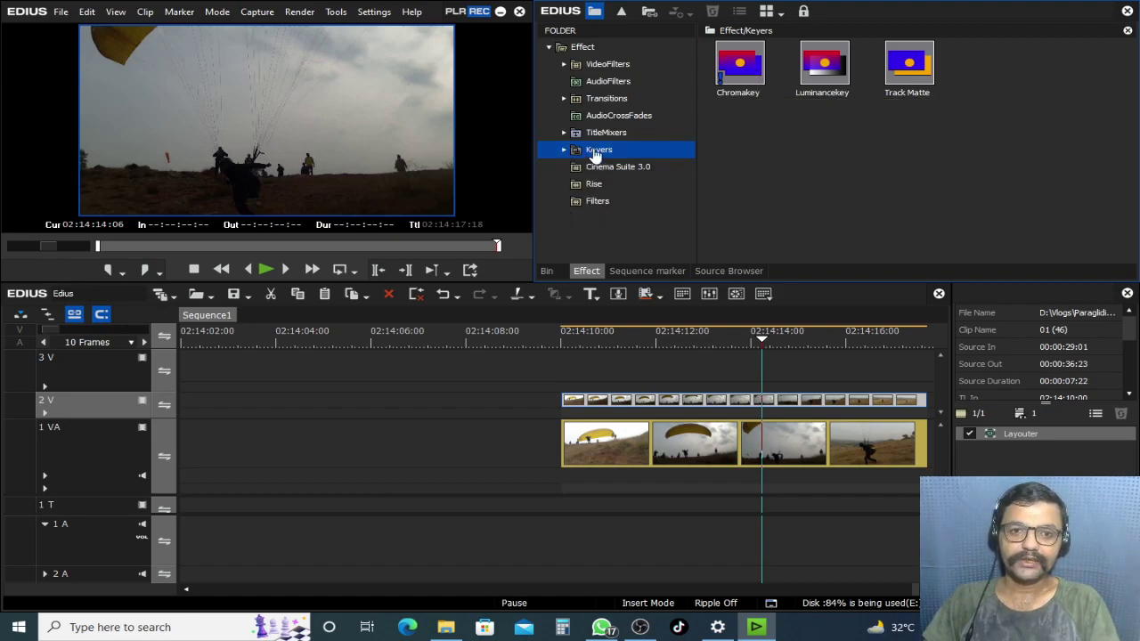
click(844, 193)
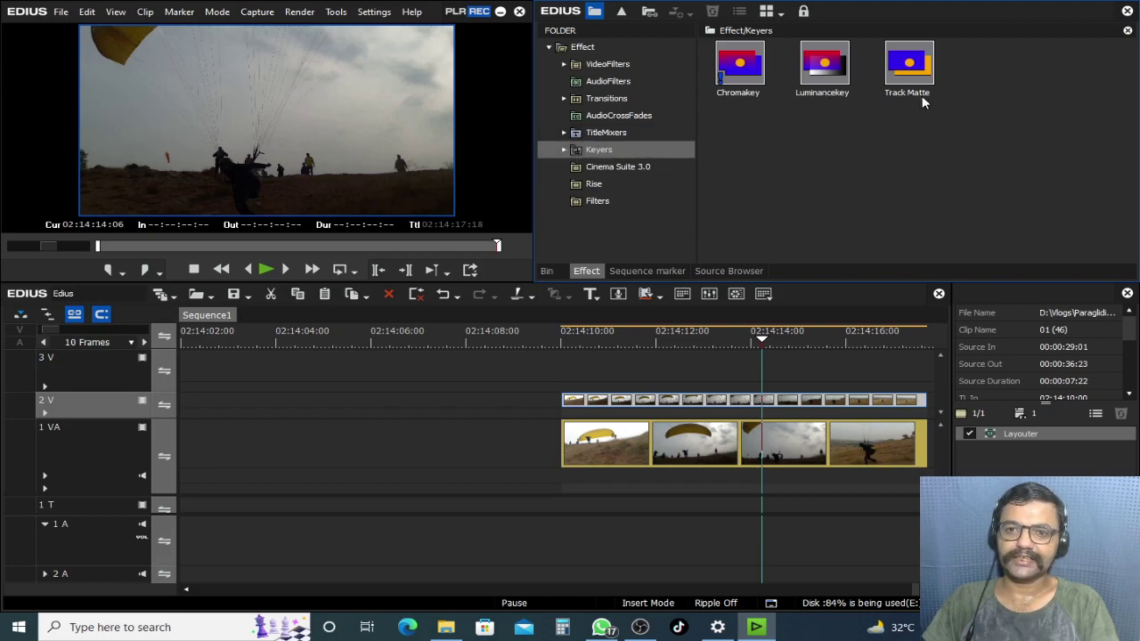
click(564, 155)
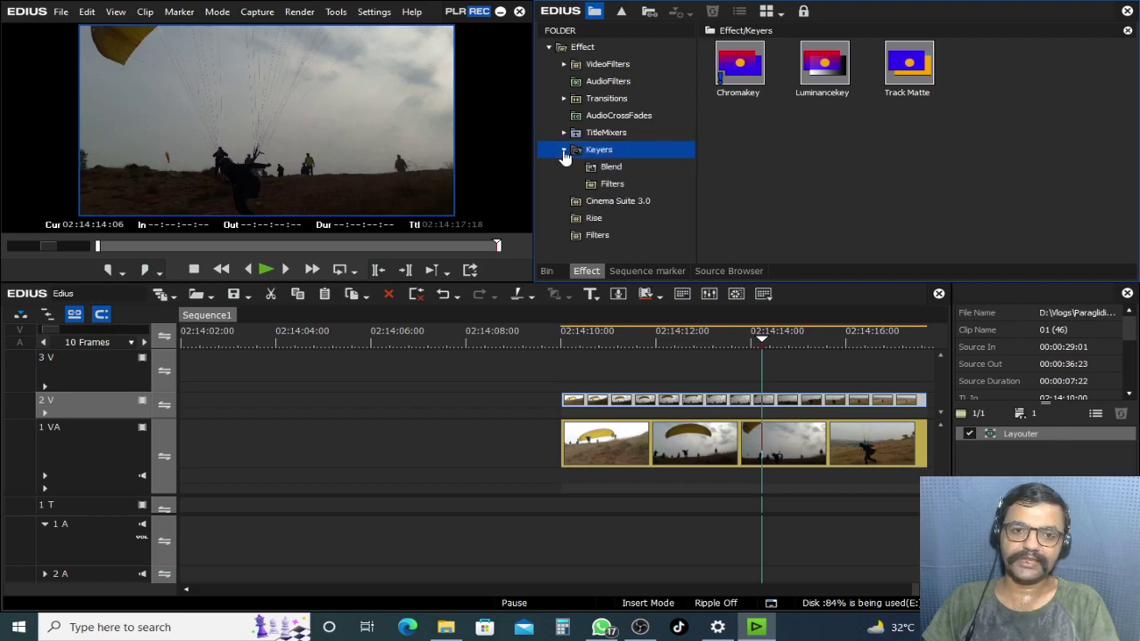
click(611, 169)
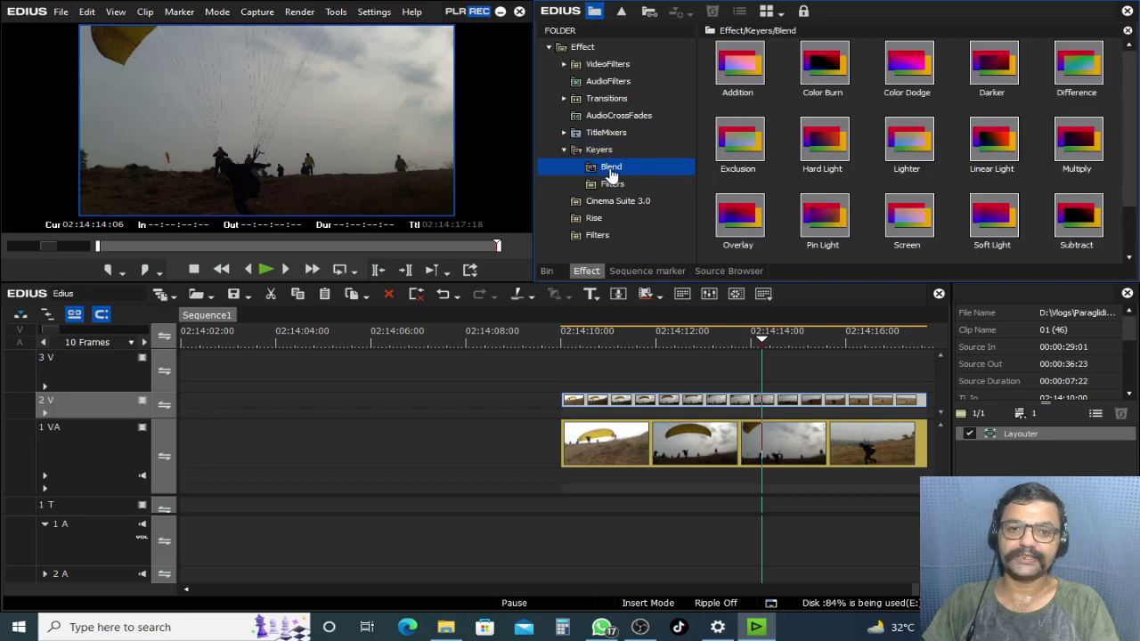
click(738, 68)
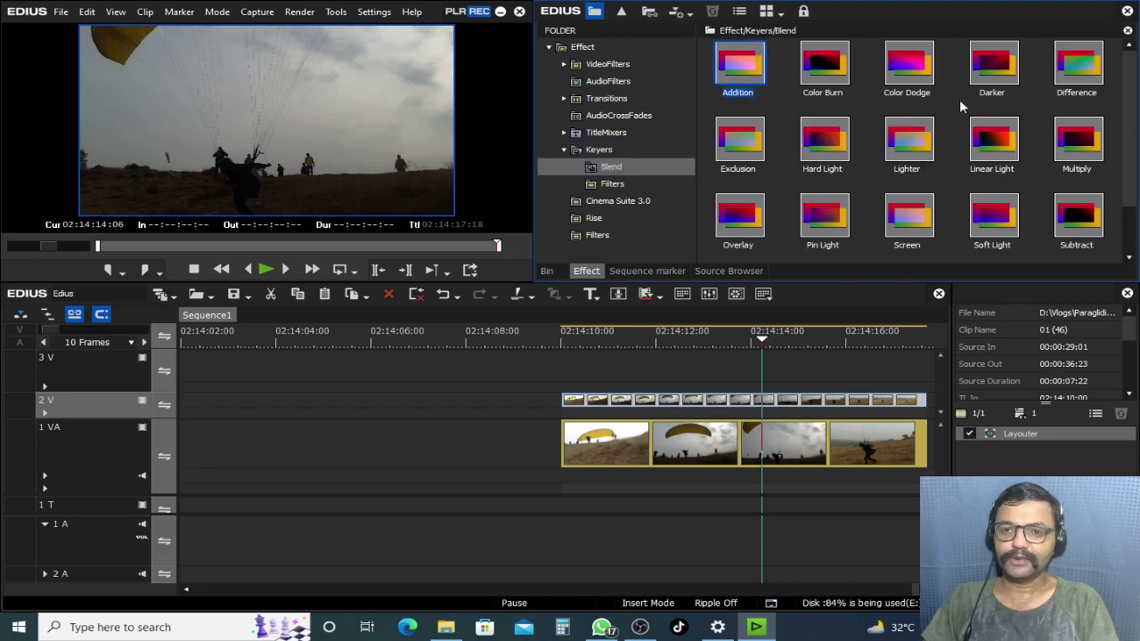
scroll(970, 249, down, 1)
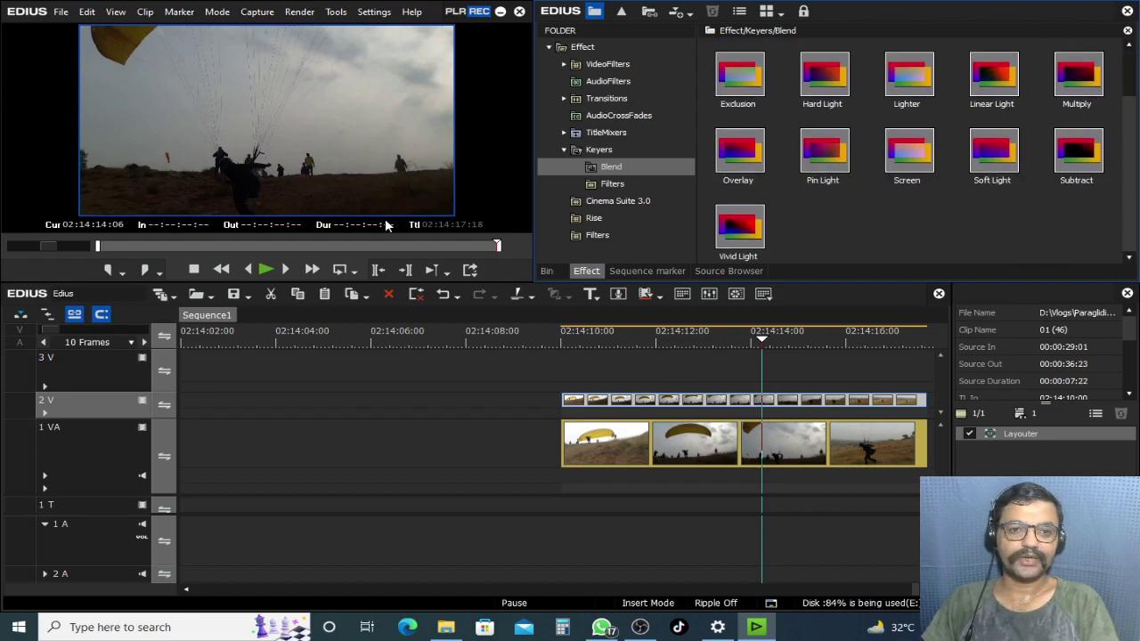
Step: Enlarge the preview area slightly and apply the Screen blend to the mixer strip of the clip on track 2 V
drag(419, 282, 418, 308)
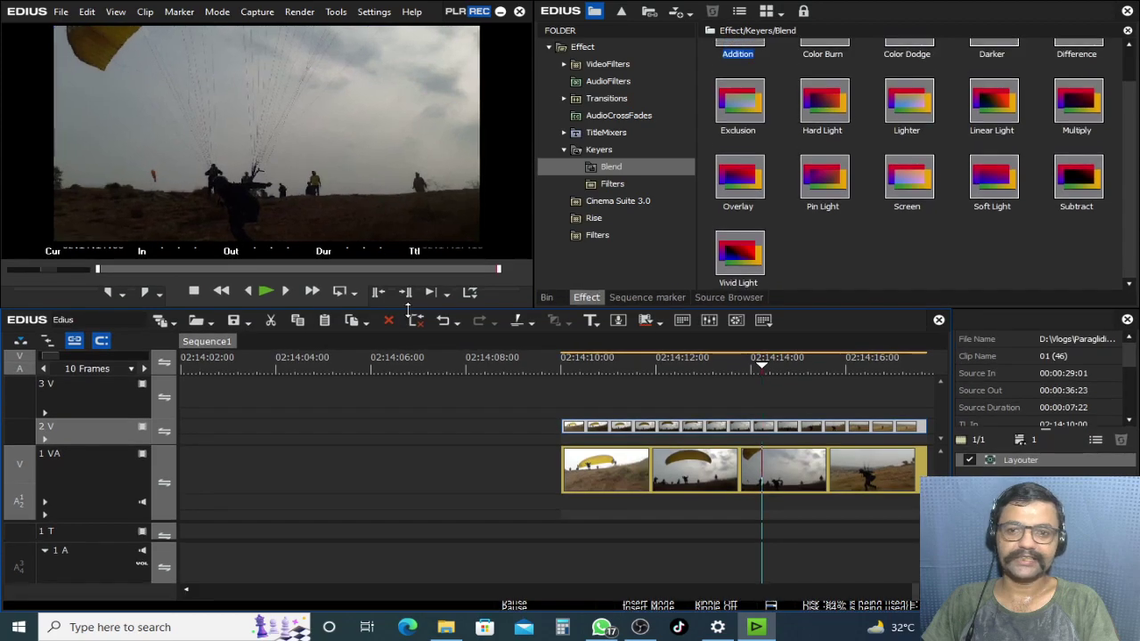
mouse_move(917, 191)
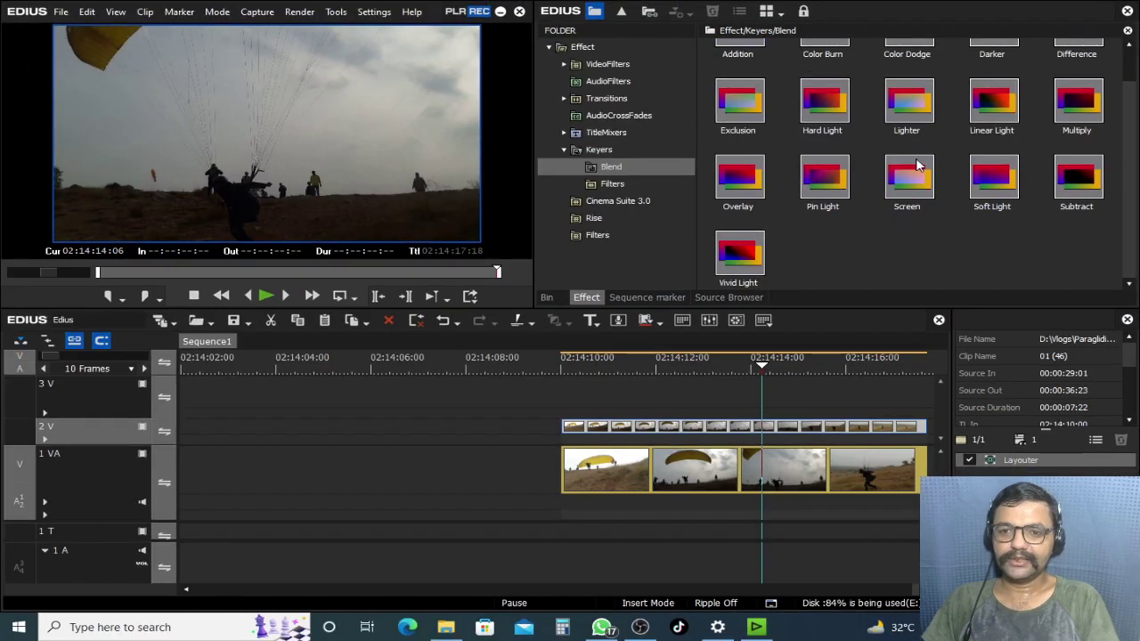
drag(908, 176, 626, 418)
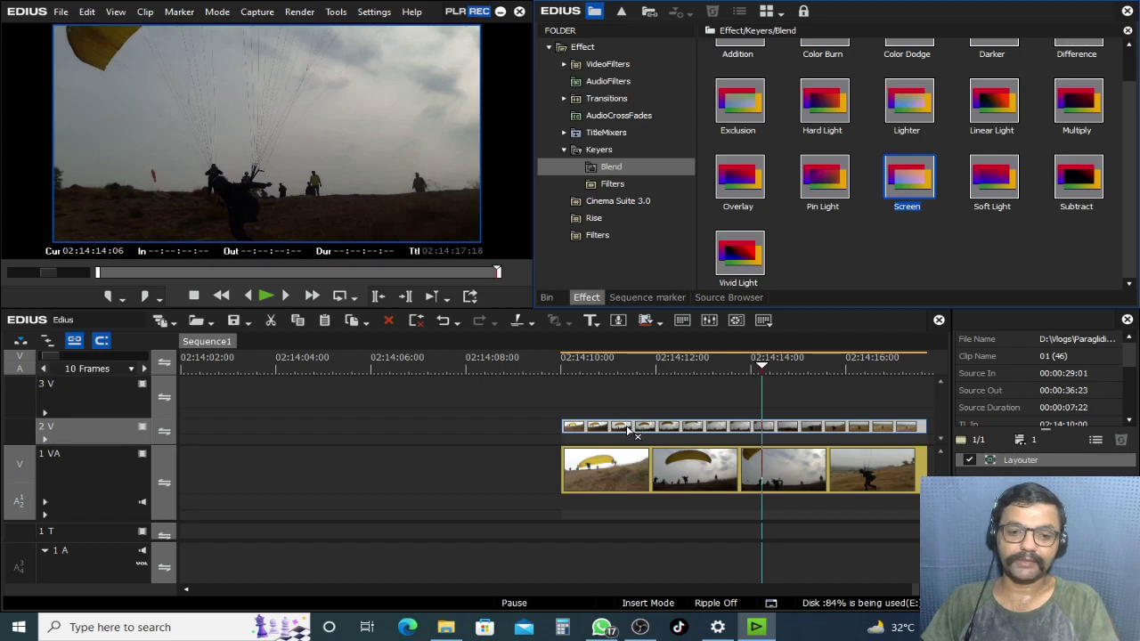
drag(649, 431, 627, 470)
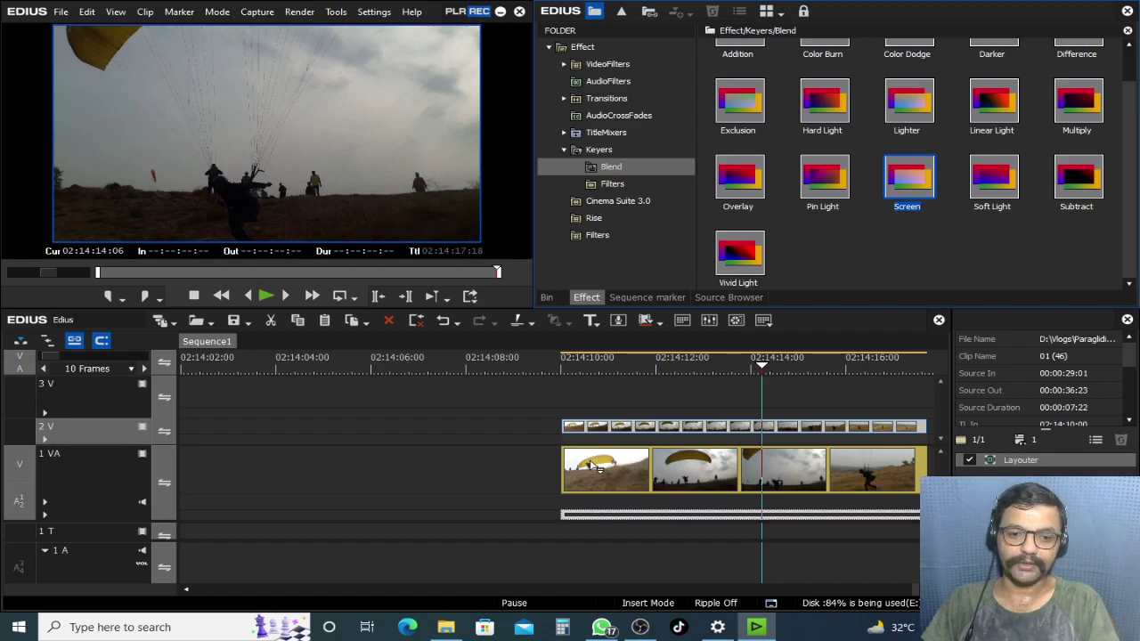
drag(726, 490, 625, 465)
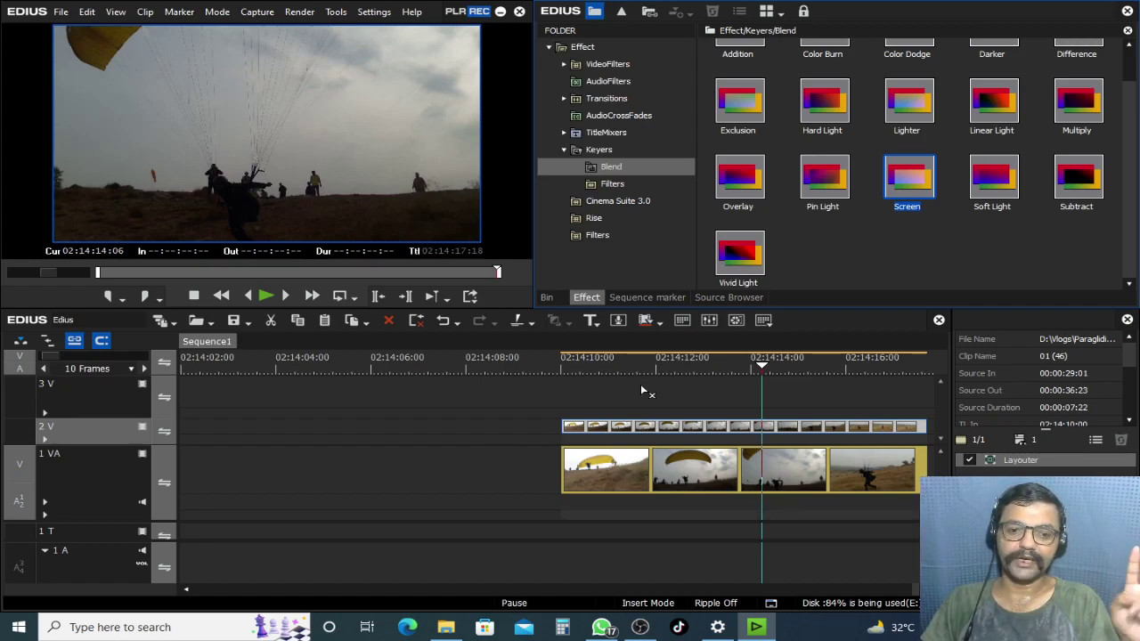
drag(577, 526, 640, 440)
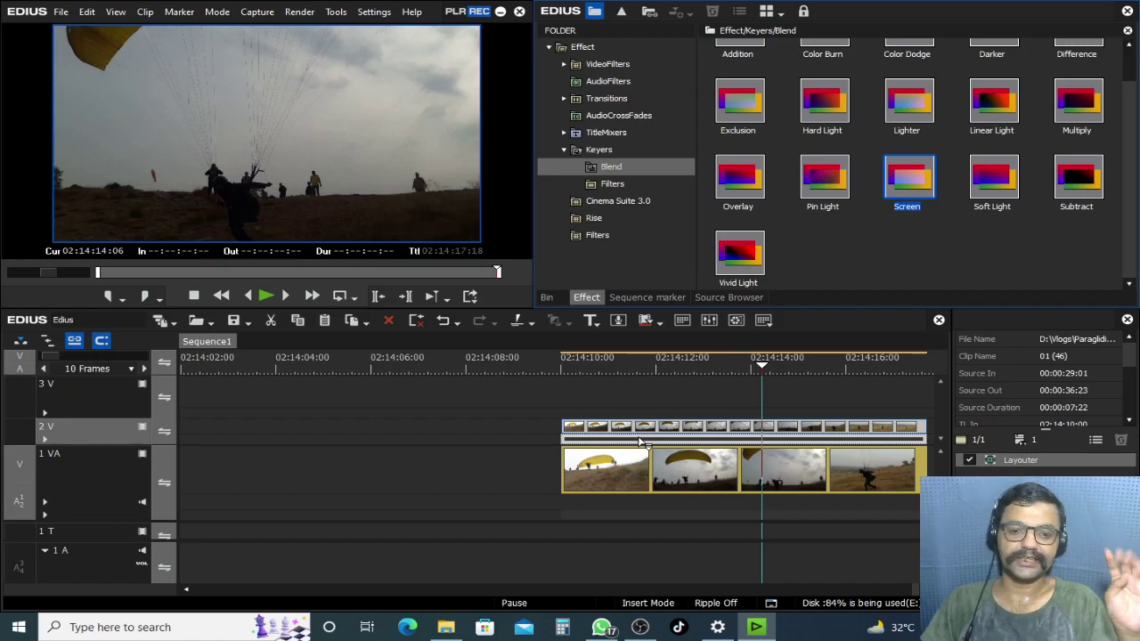
drag(639, 443, 639, 443)
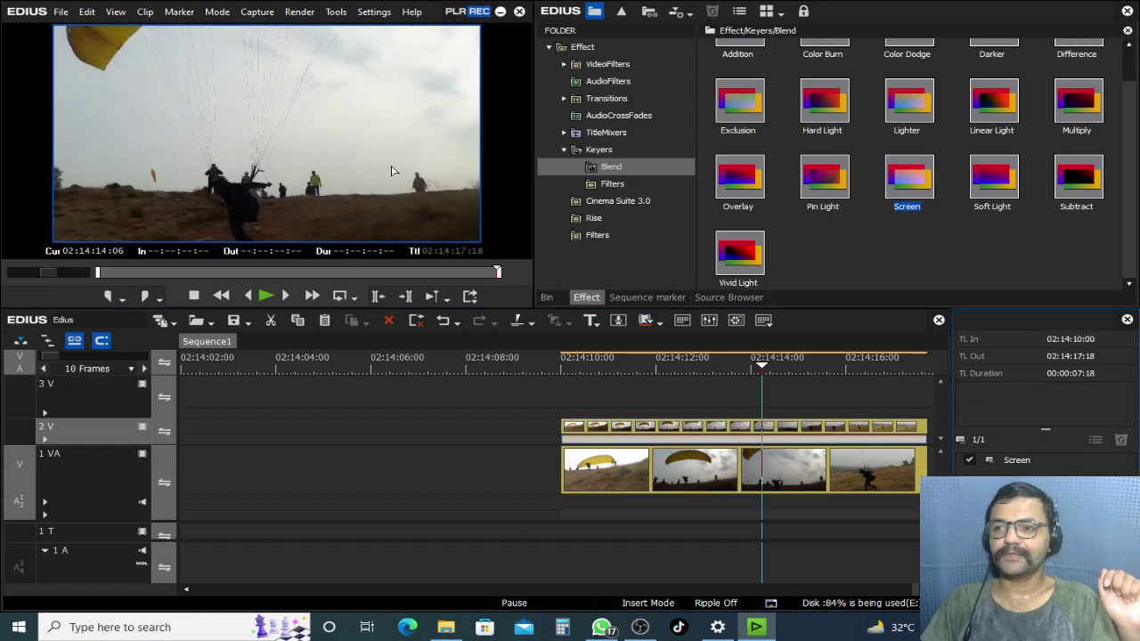
Step: Play the Screen-blended footage full screen from 02:14:10:00 and return to the editing layout
click(561, 364)
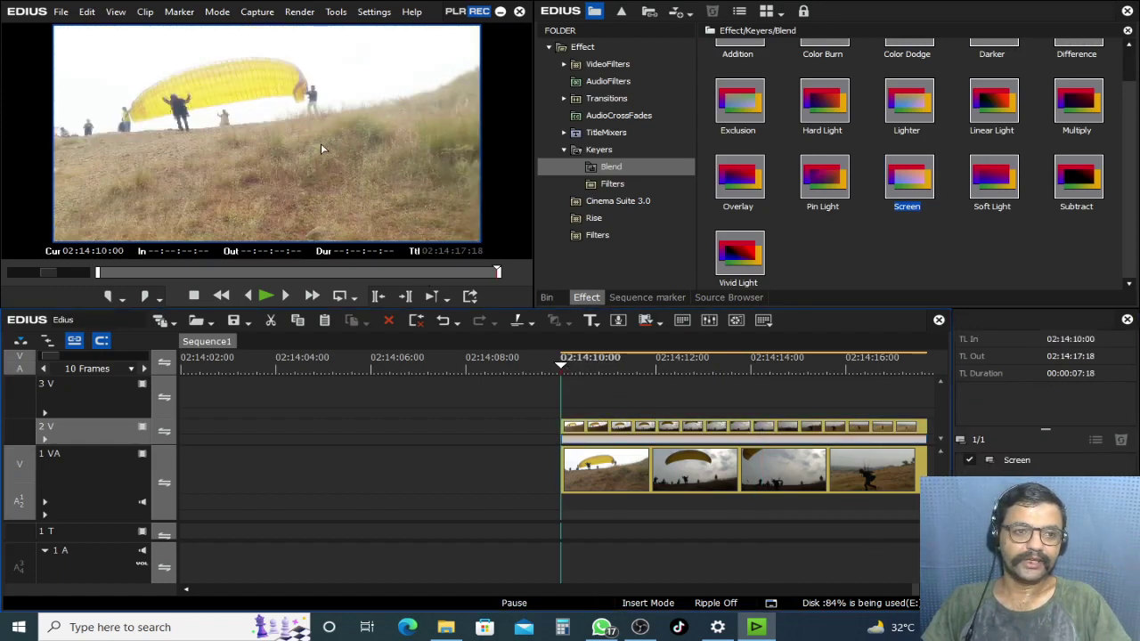
double_click(321, 143)
key(space)
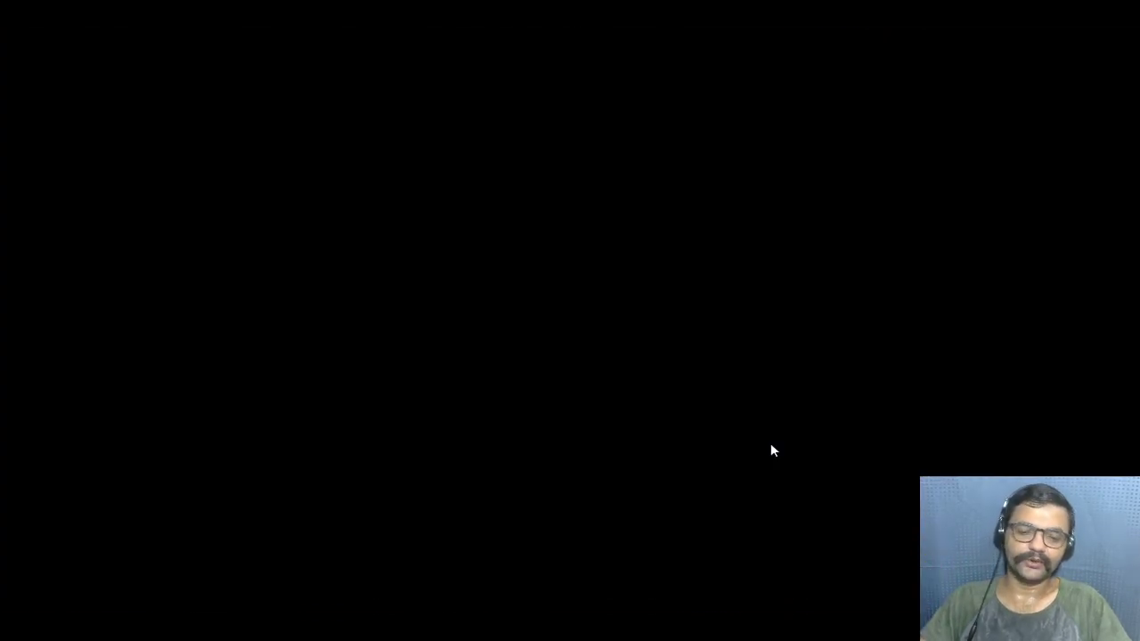
key(Escape)
Step: Go back to the blended clips at 02:14:10:15 and move the upper clip from track 2 V to track 3 V
scroll(525, 390, down, 4)
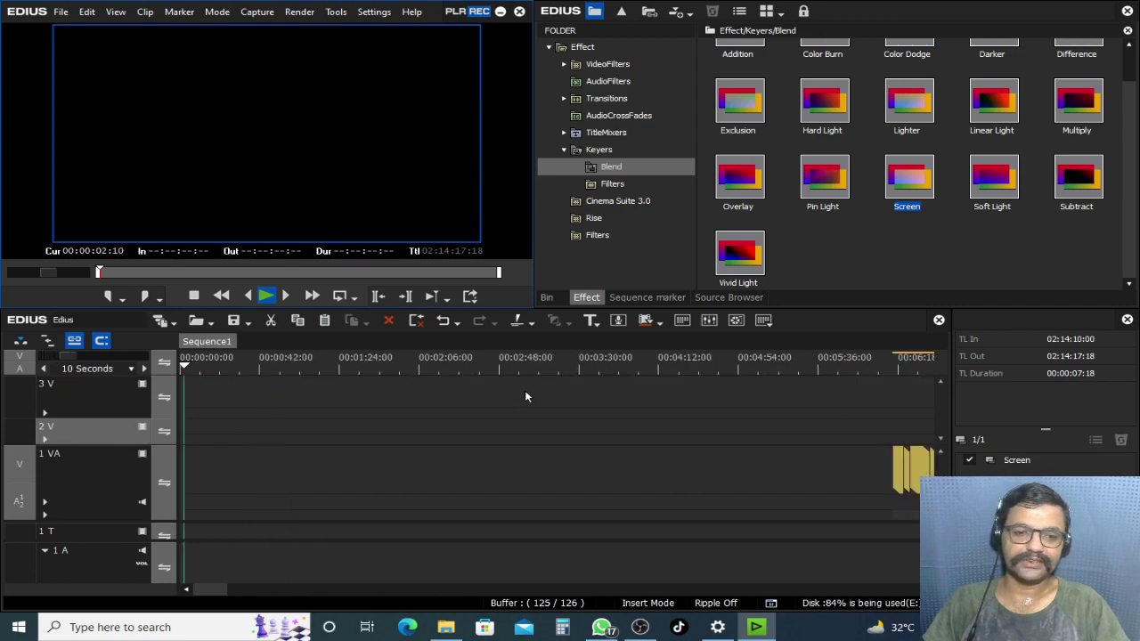
scroll(634, 406, down, 5)
click(233, 366)
click(222, 365)
scroll(336, 419, up, 7)
drag(2, 371, 18, 424)
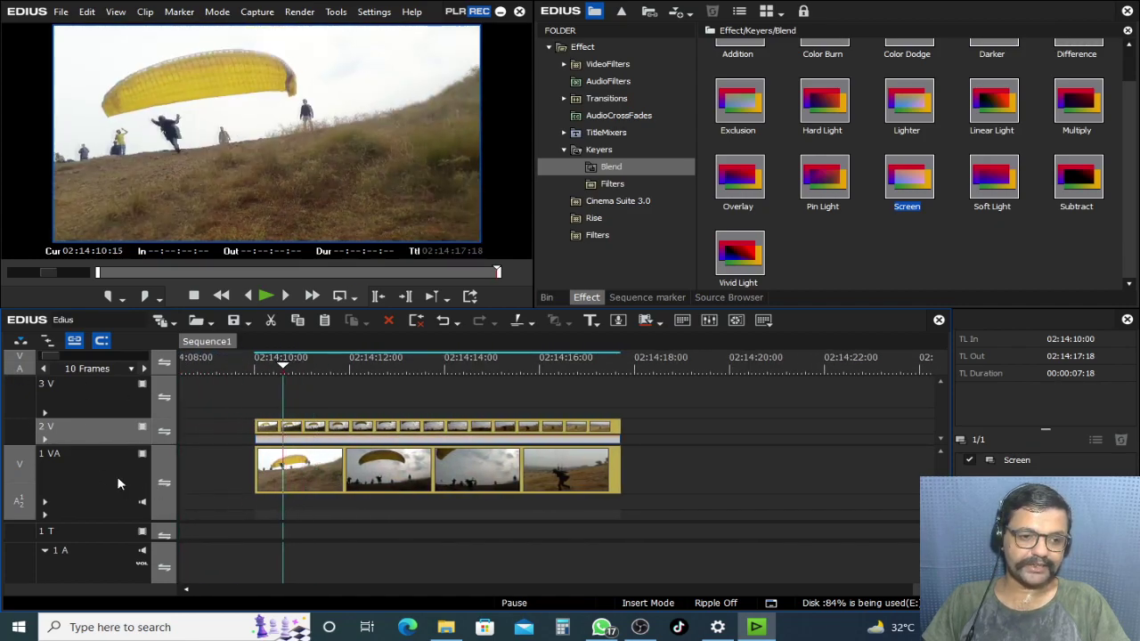
click(132, 486)
drag(318, 435, 349, 408)
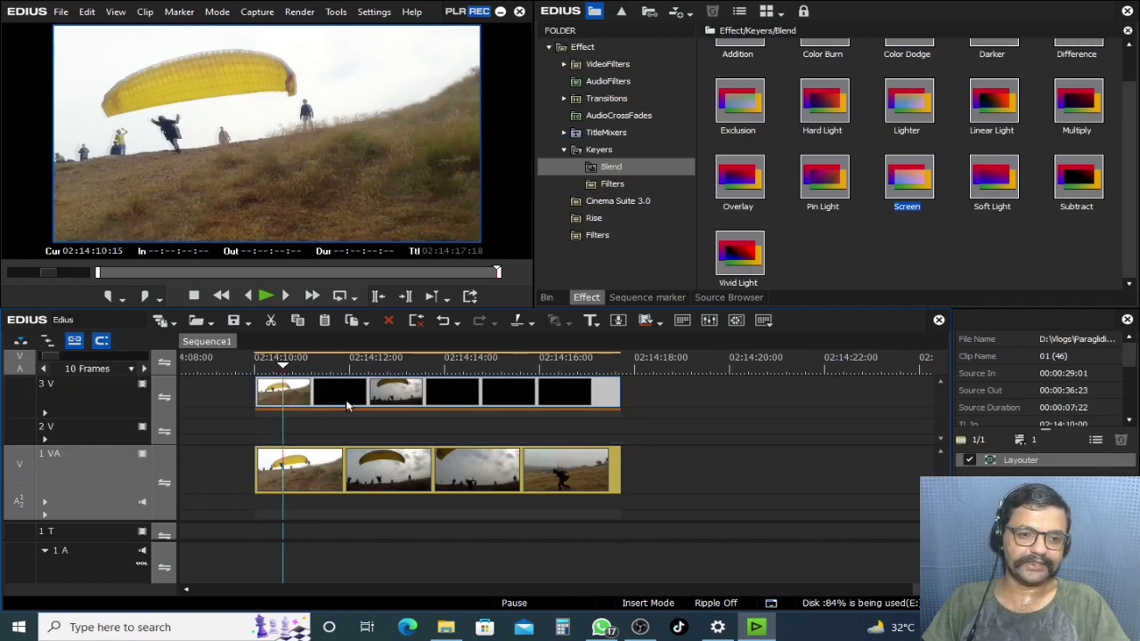
Step: Move the playhead to 02:14:13:08 and hide track 3 V to compare the picture without the Screen blend
drag(342, 363, 426, 393)
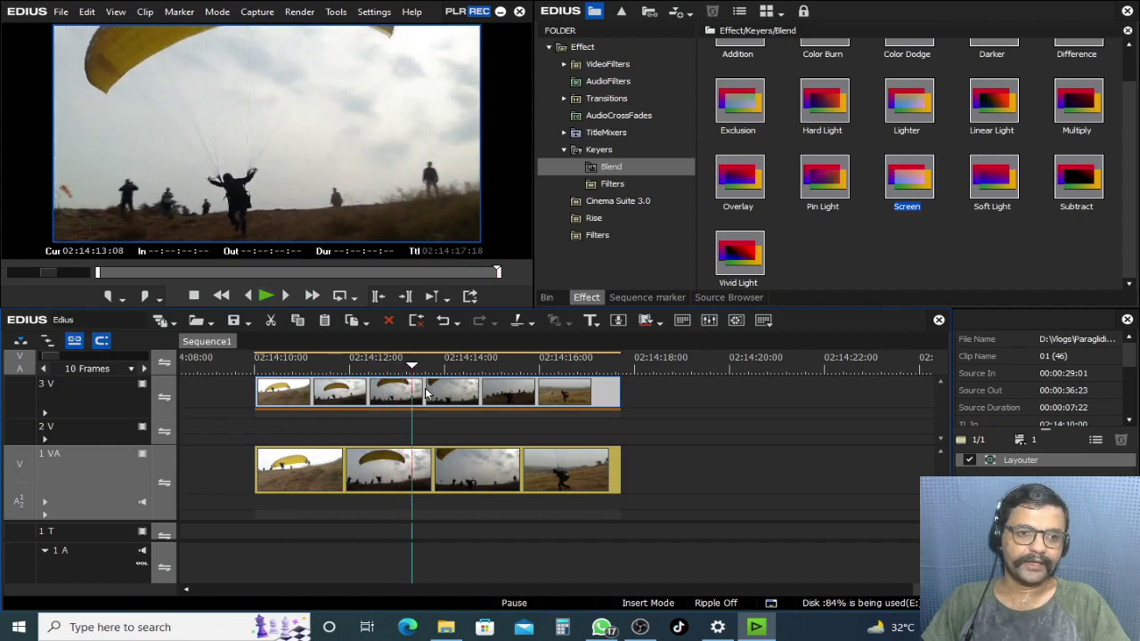
click(143, 385)
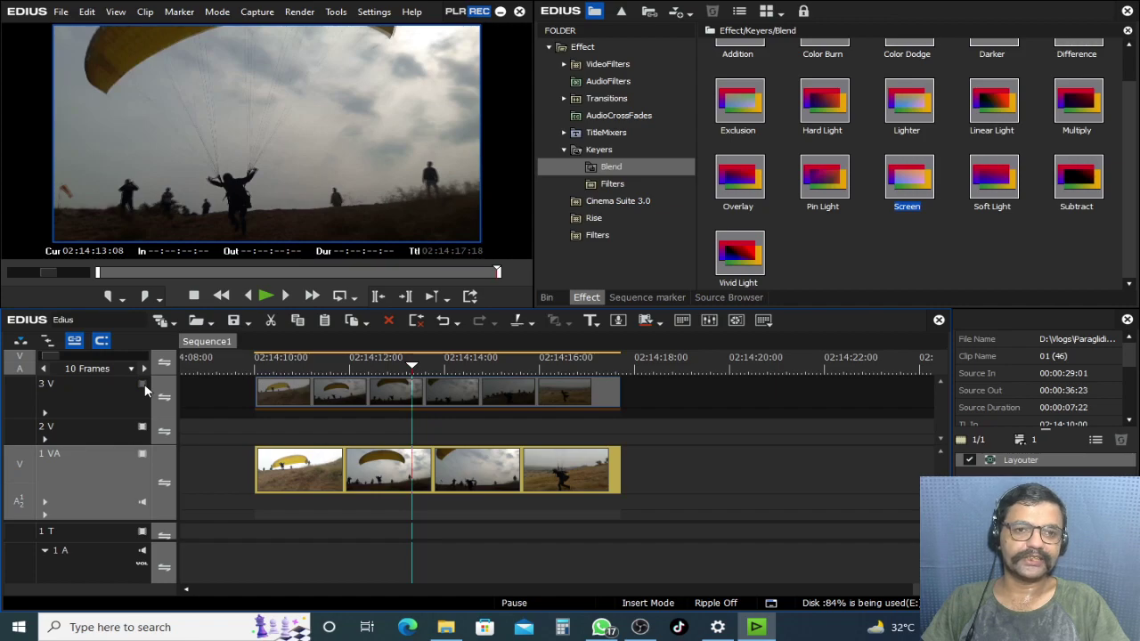
Step: Play through the footage with track 3 V hidden and show track 3 V again near the clip's end
drag(269, 364, 585, 403)
key(space)
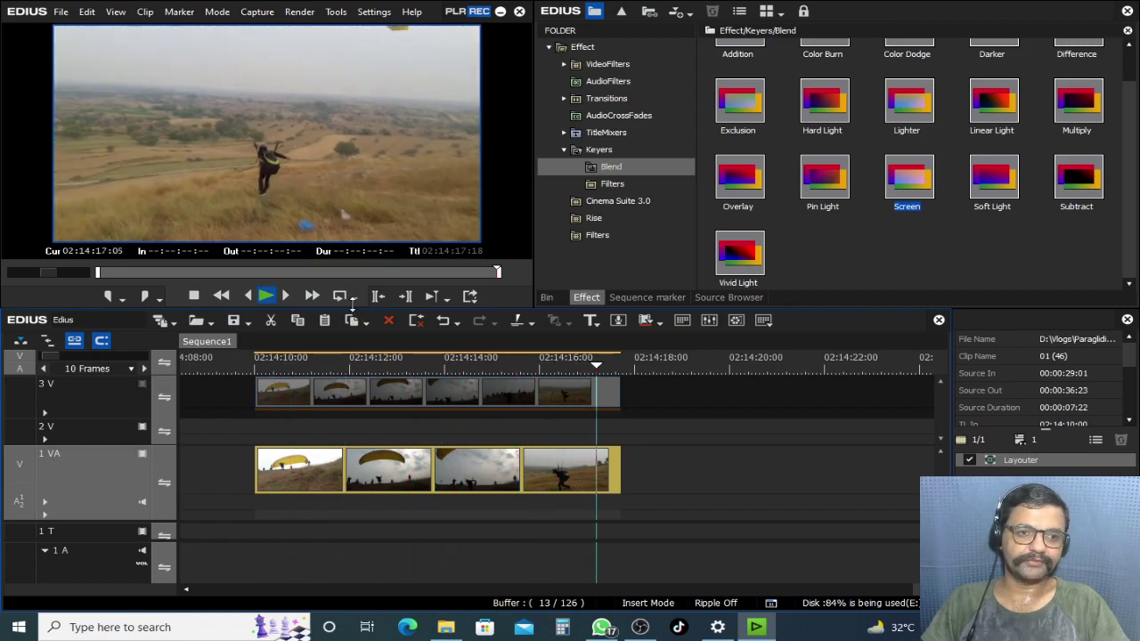
click(144, 383)
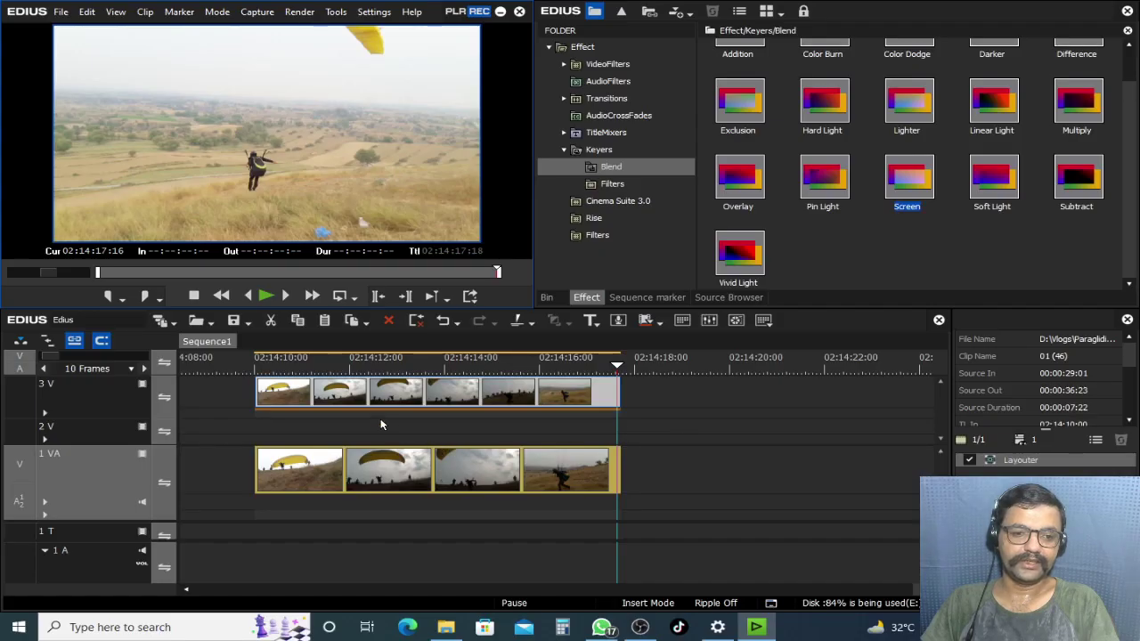
Step: Compare the picture at 02:14:12:19 without and with the Screen blend by hiding and showing track 3 V
click(258, 366)
drag(259, 367, 385, 365)
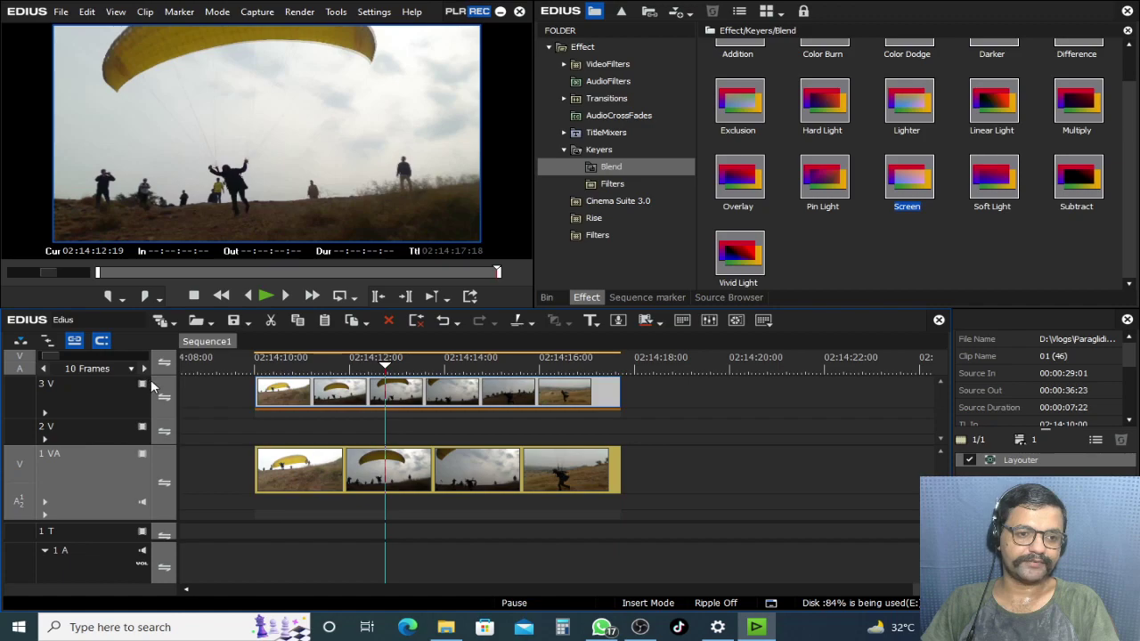
click(150, 379)
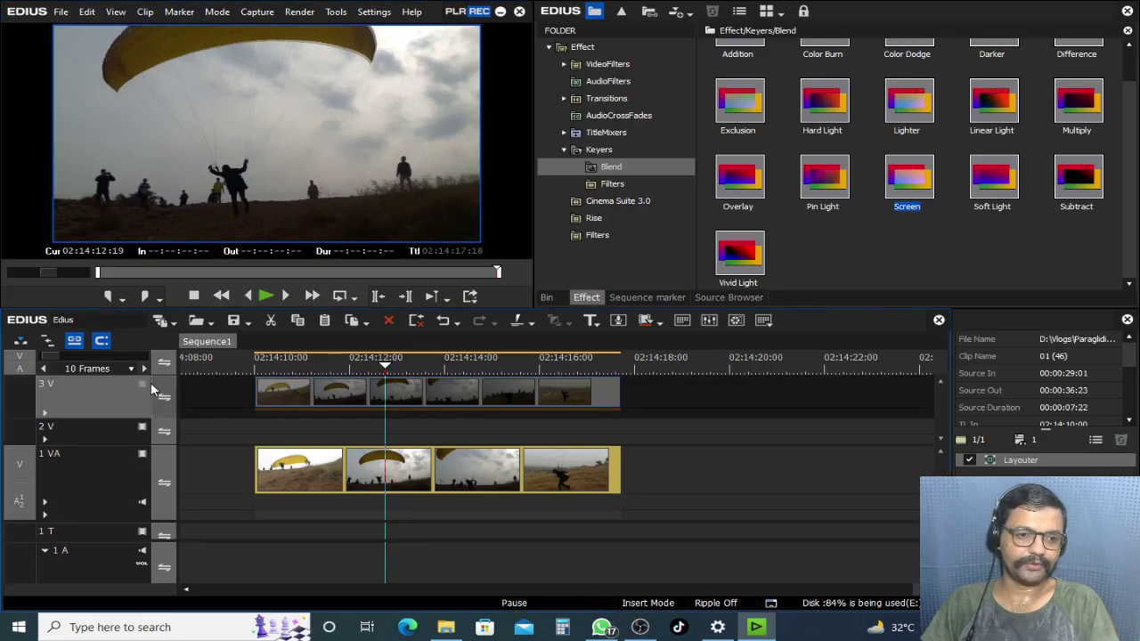
click(143, 384)
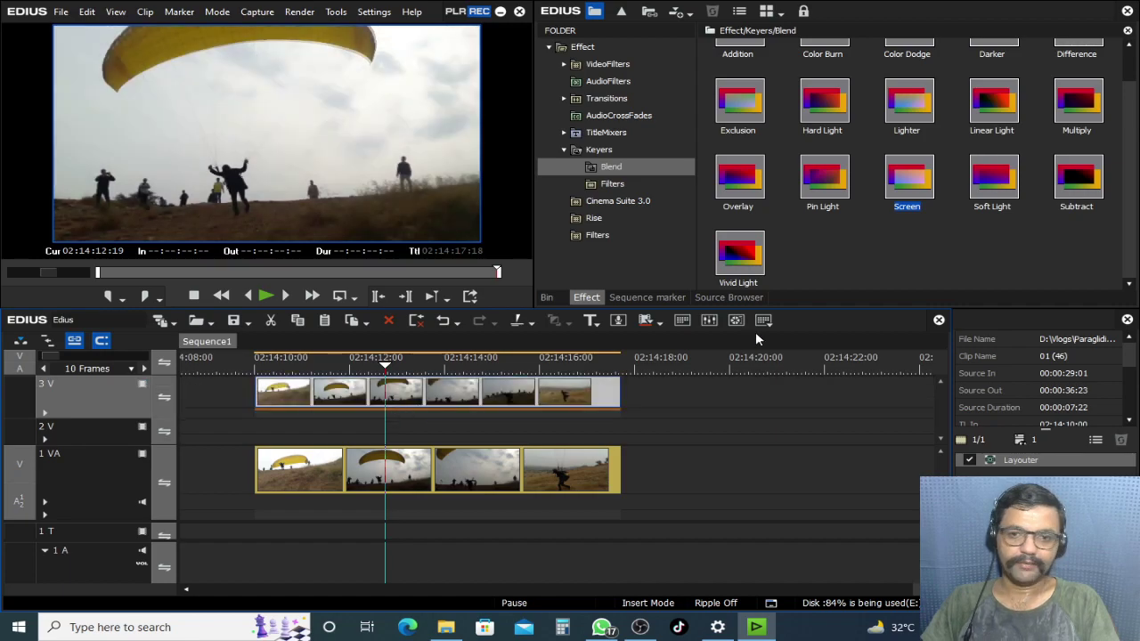
Step: Apply the 2D Border Wipe transition to the mixer strip of the clip on track 3 V
click(603, 151)
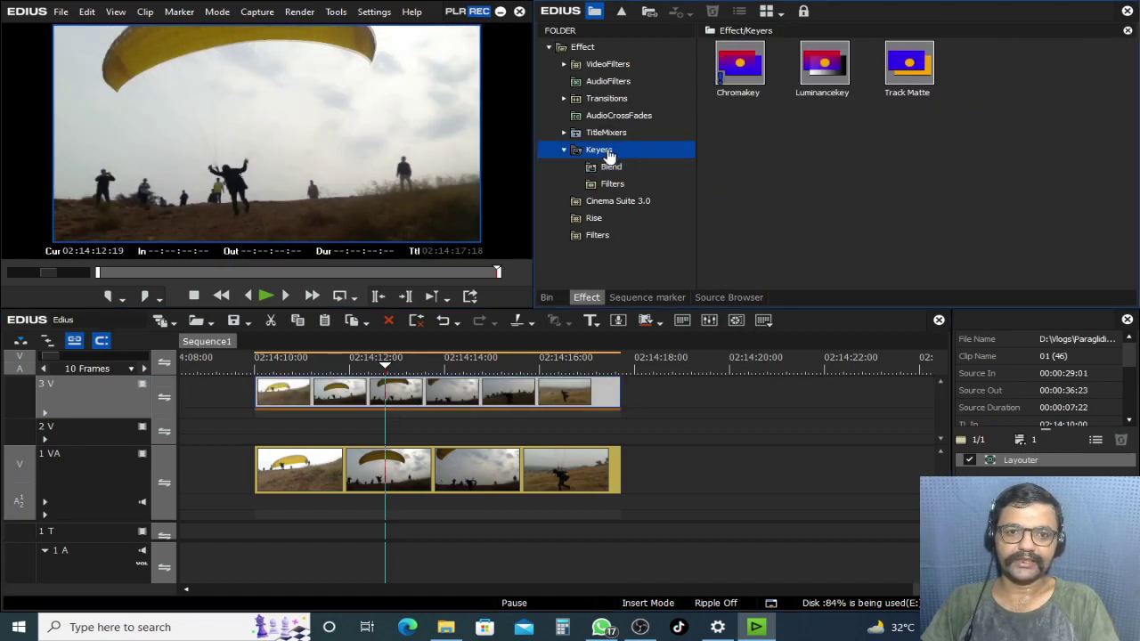
click(605, 64)
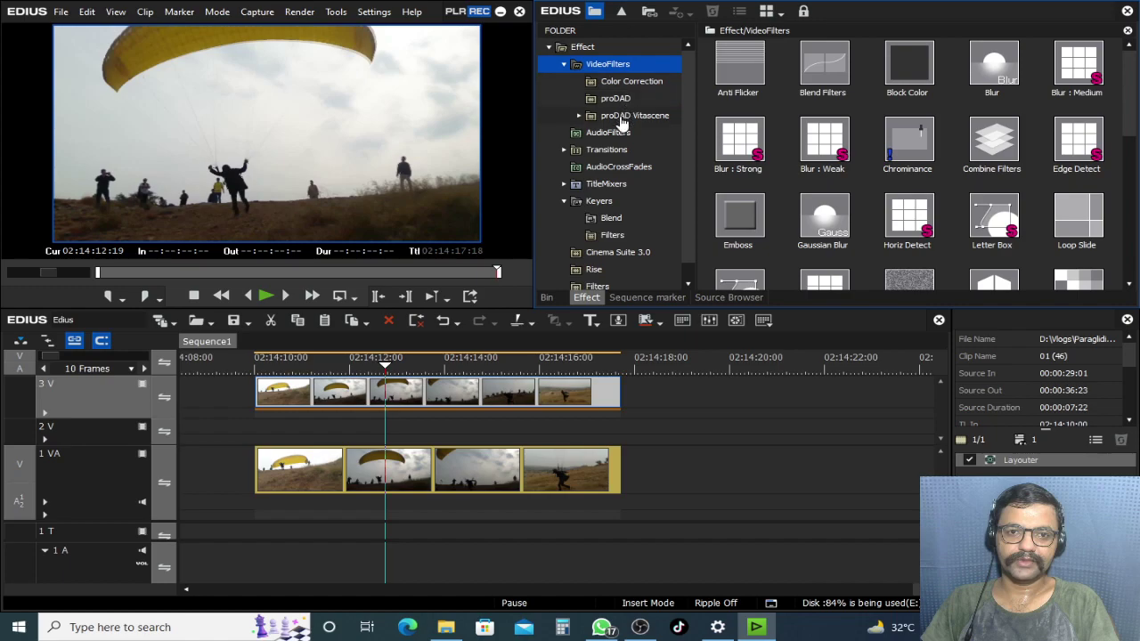
click(611, 150)
click(606, 168)
drag(991, 66, 540, 428)
click(445, 393)
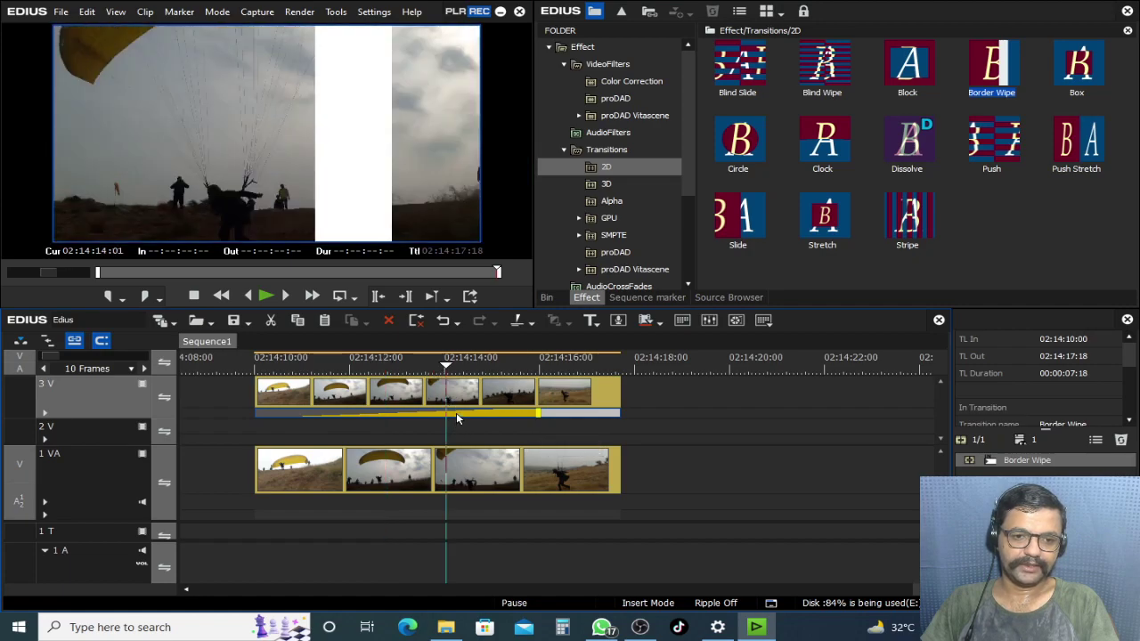
Step: Turn off the Border Wipe's border color and check the picture at 02:14:13:09
click(1020, 461)
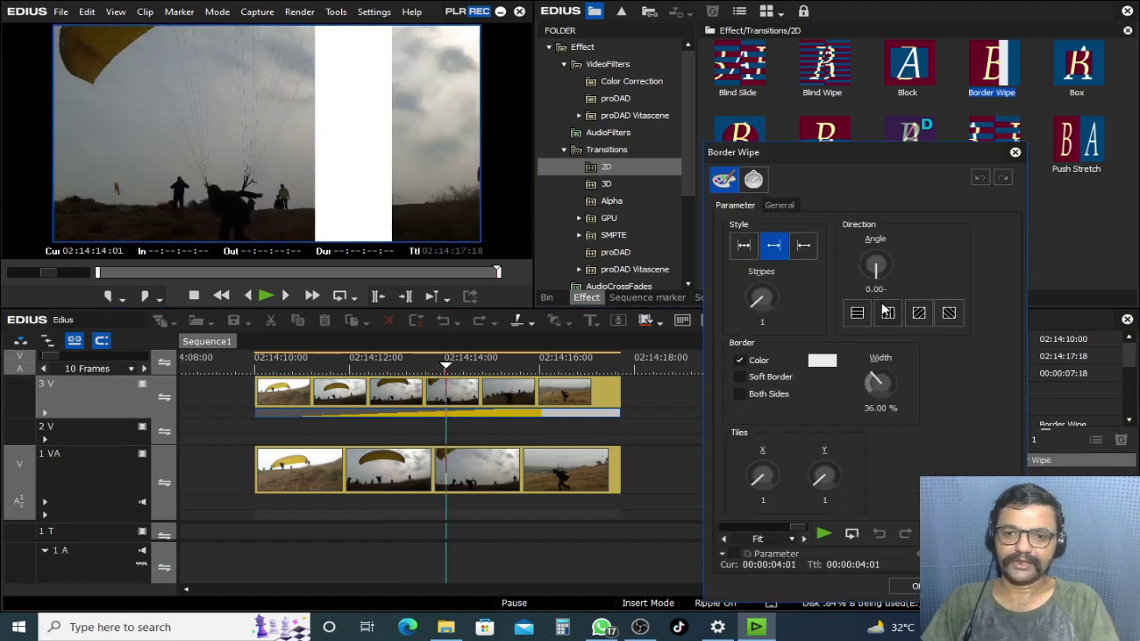
click(773, 364)
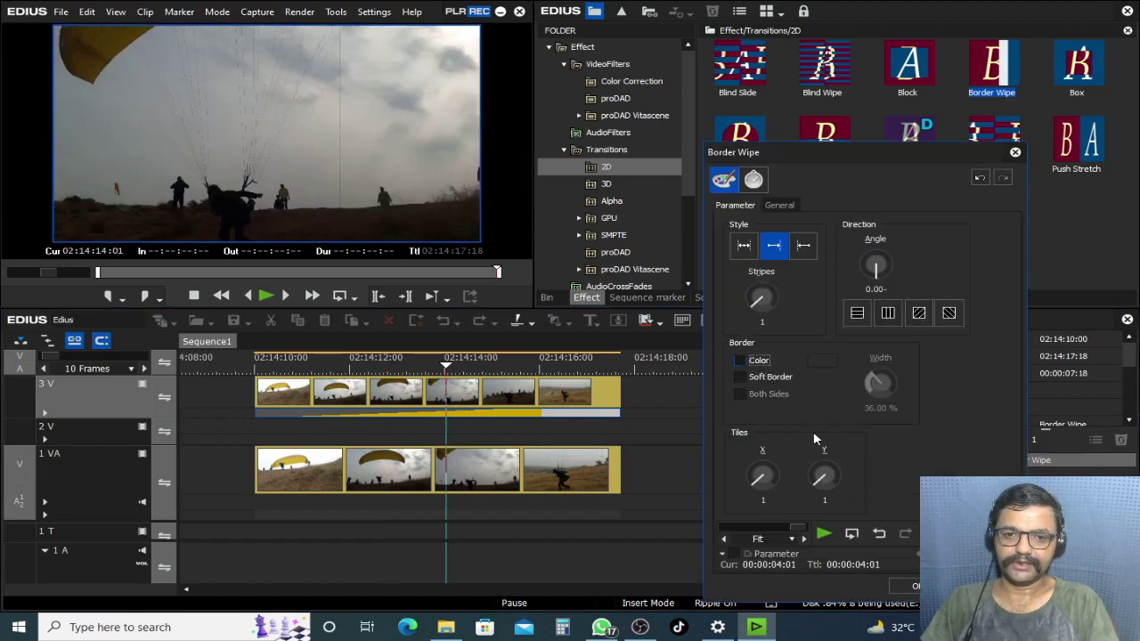
click(910, 584)
click(424, 379)
drag(425, 375, 414, 380)
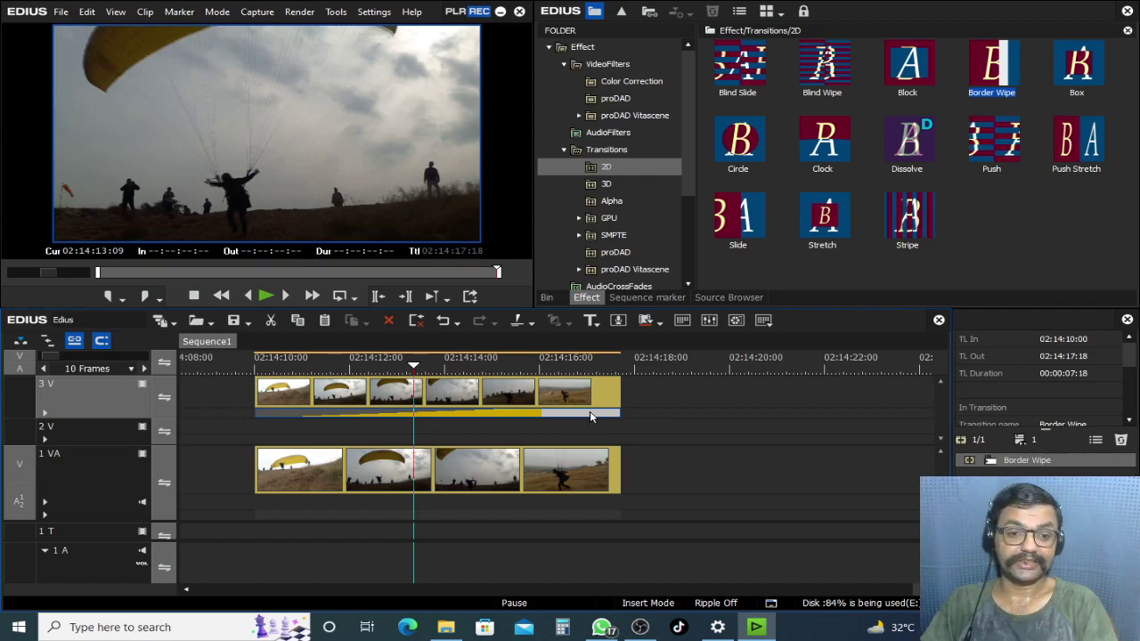
Step: Remove the Border Wipe from the track 3 V clip and undo back to the Screen blend
key(End)
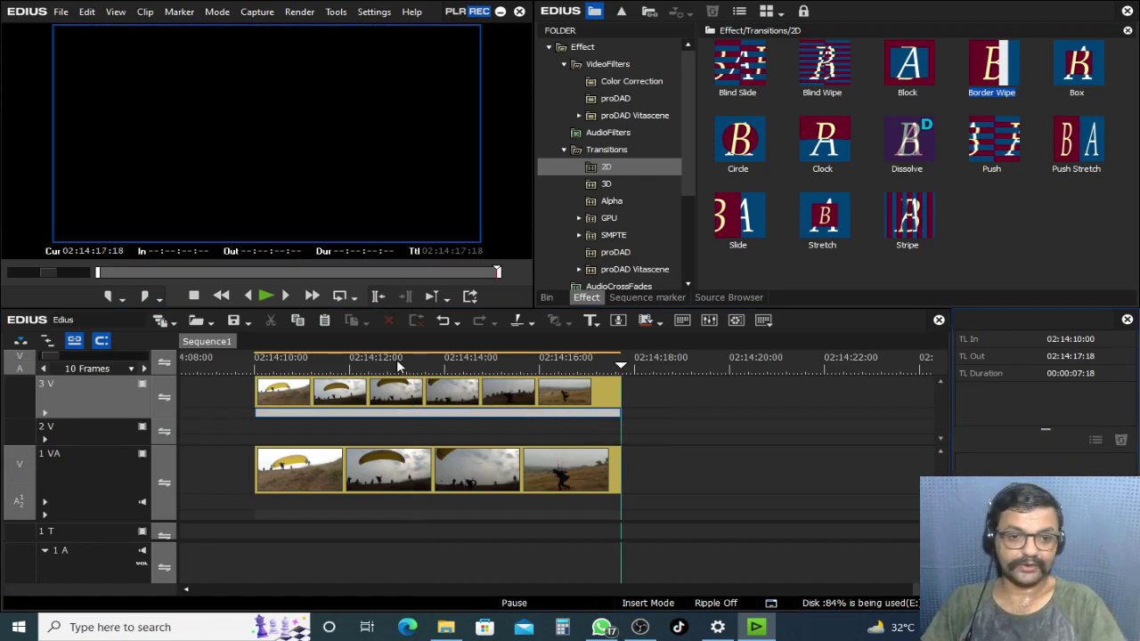
click(396, 364)
click(400, 396)
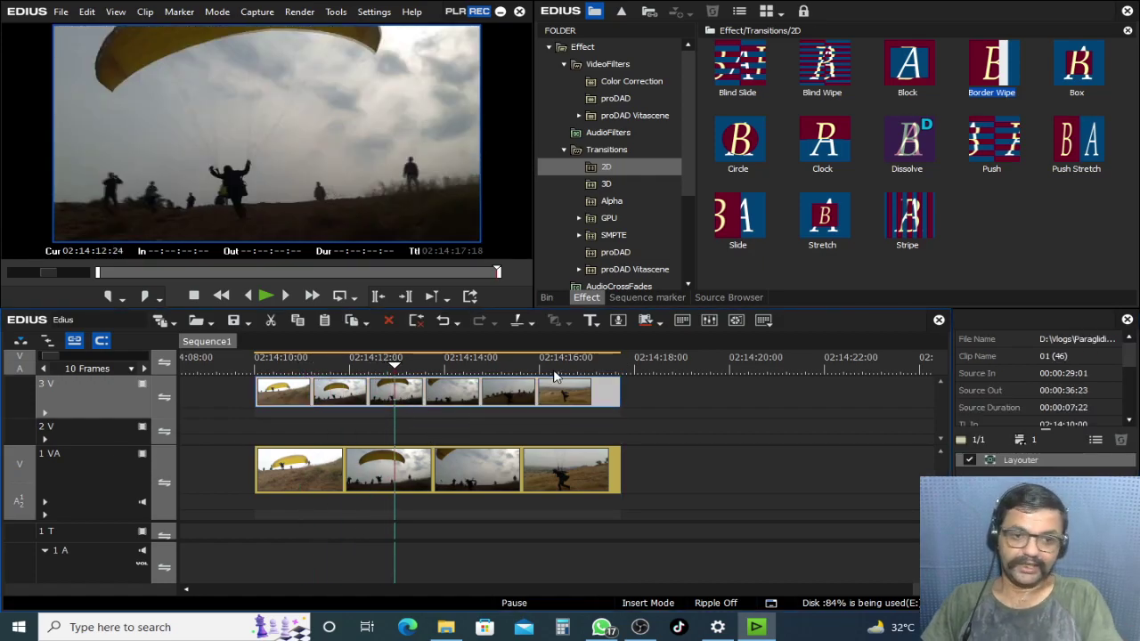
key(ctrl+z)
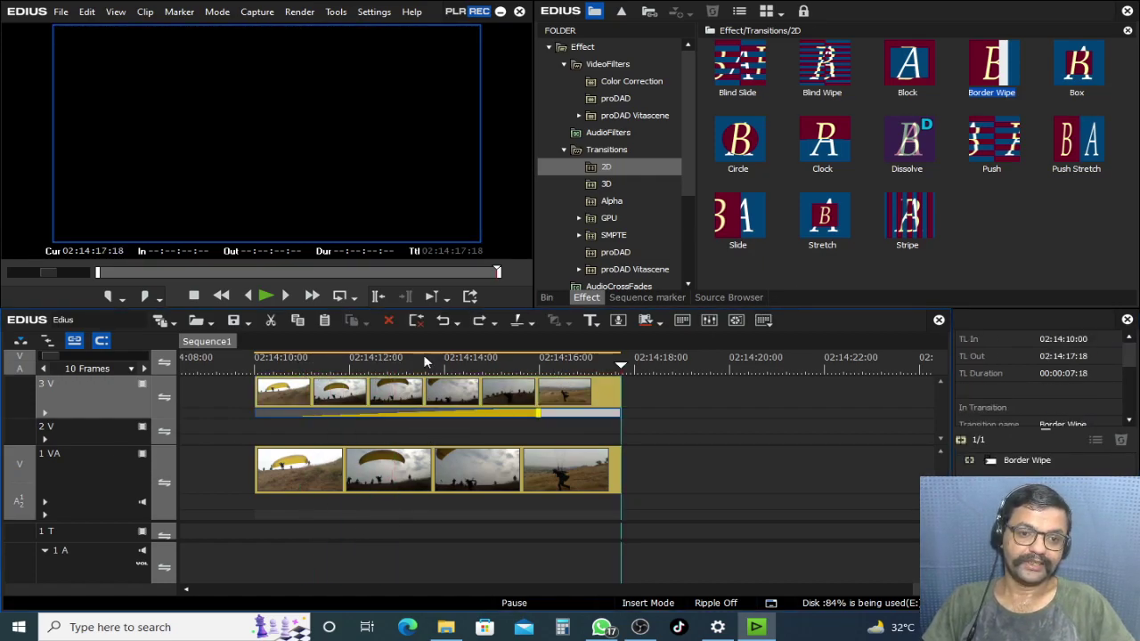
key(ctrl+z)
Step: Crop 50% off the left side of the track 3 V clip in the Layouter, working at 02:14:13:00
click(396, 390)
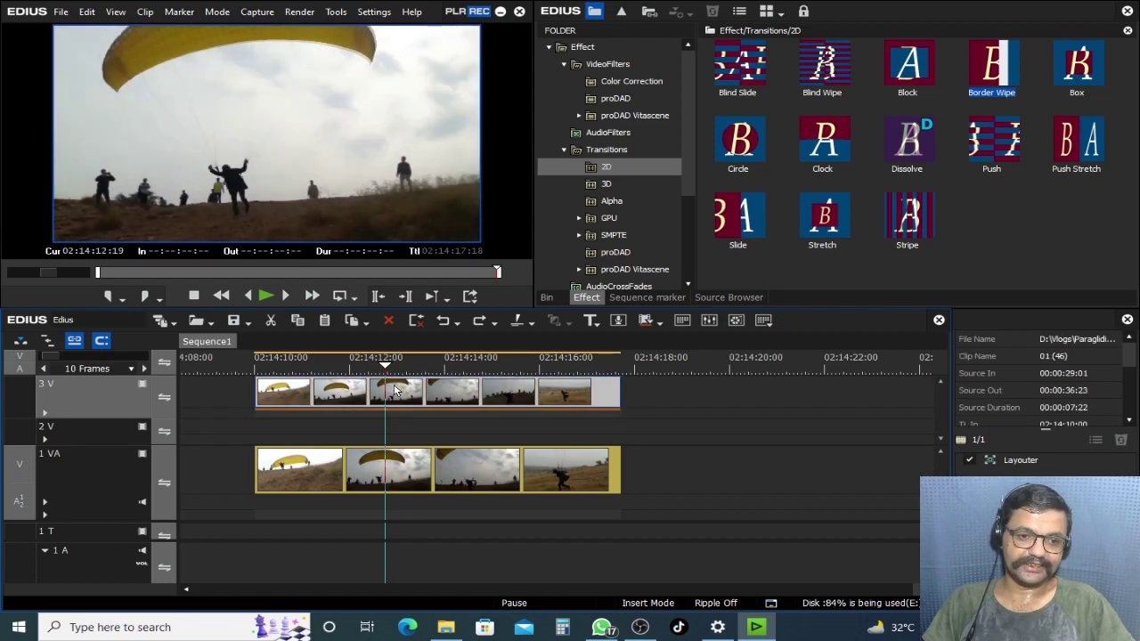
drag(411, 368, 307, 407)
drag(327, 368, 397, 389)
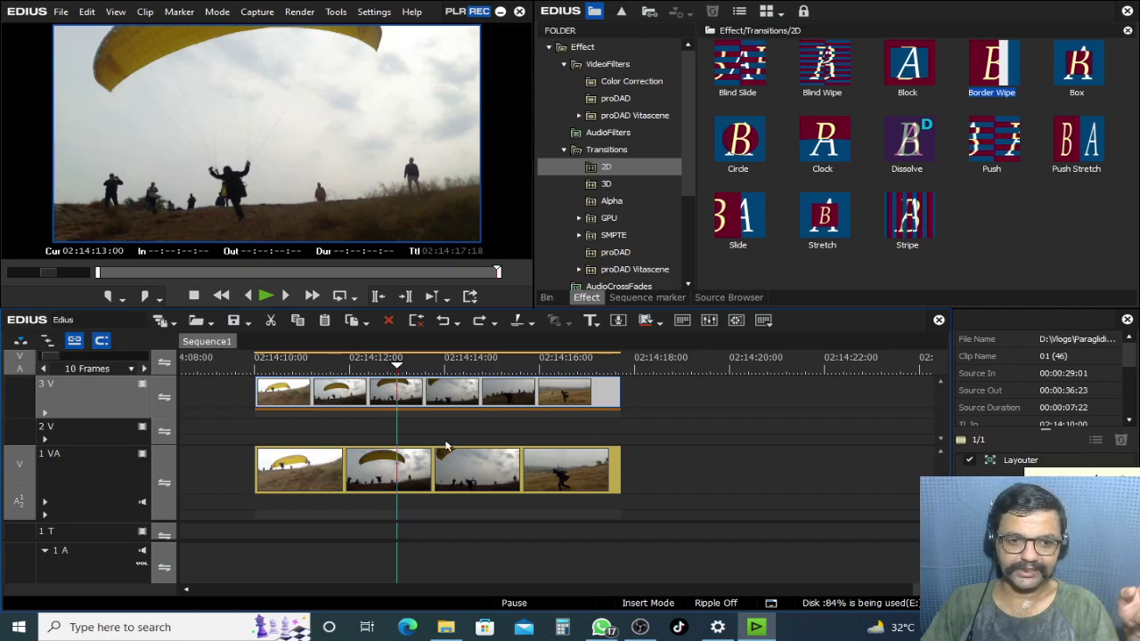
double_click(1021, 460)
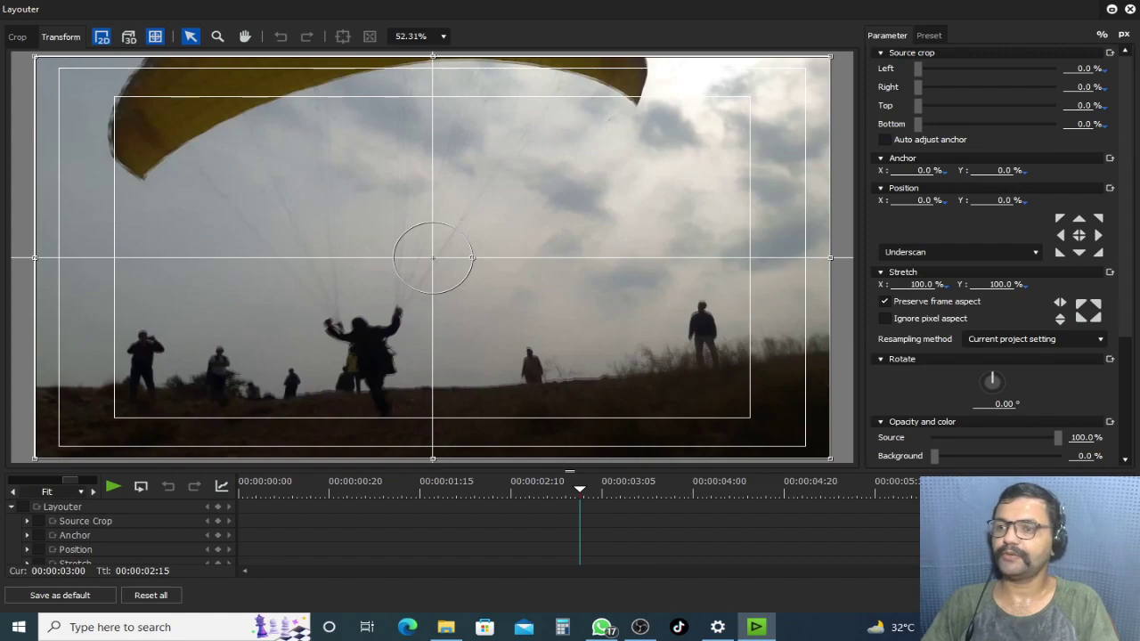
drag(917, 71, 982, 70)
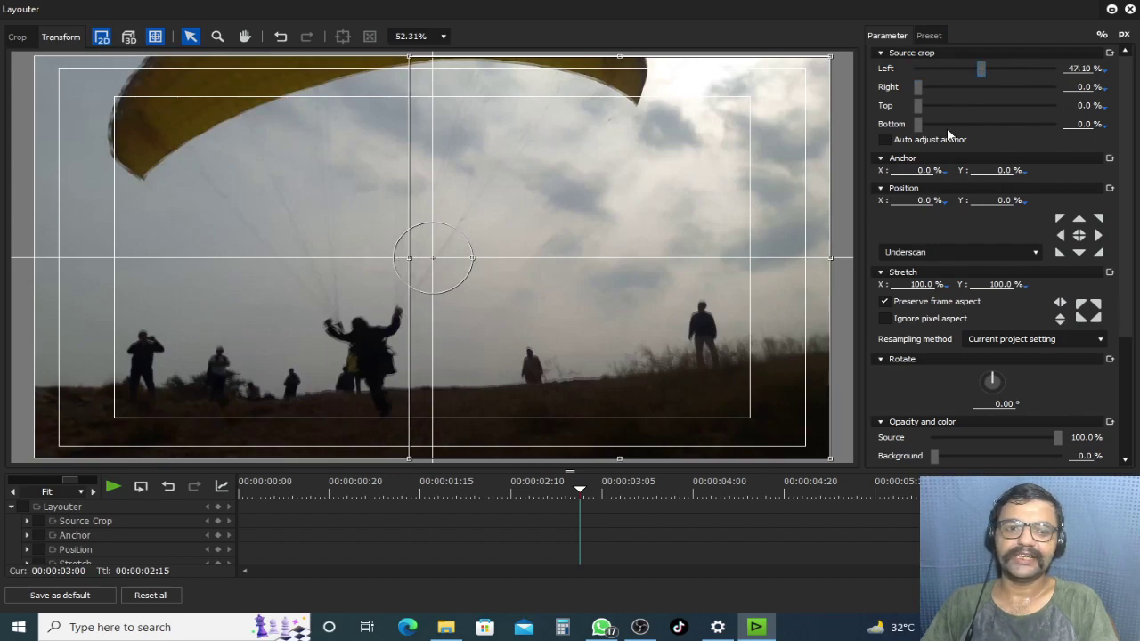
drag(917, 87, 875, 106)
drag(984, 70, 988, 69)
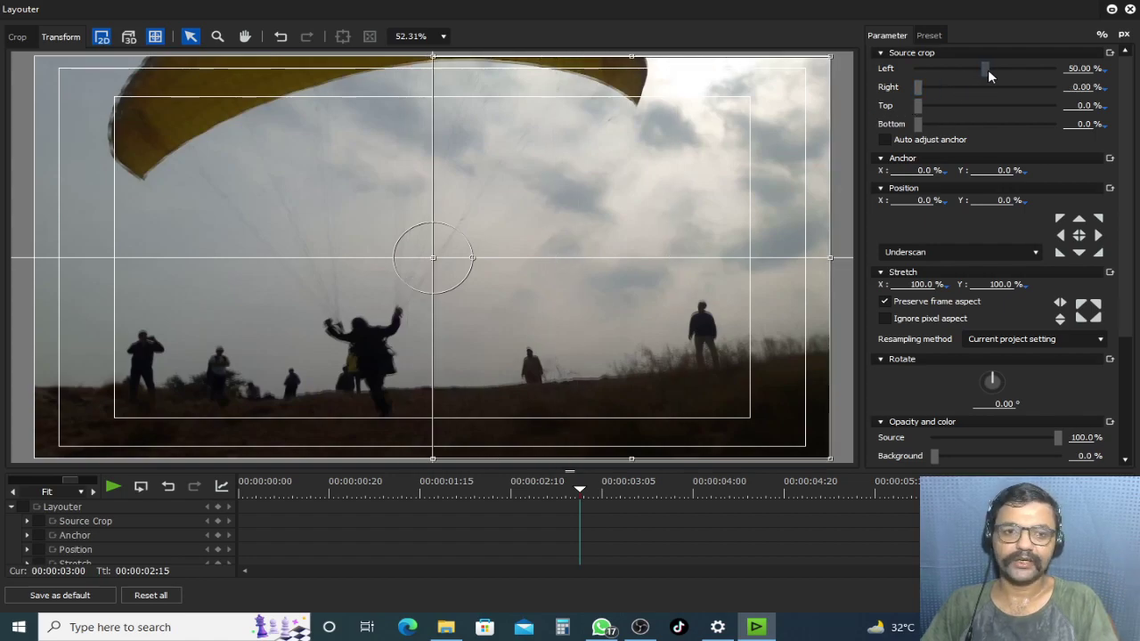
key(Return)
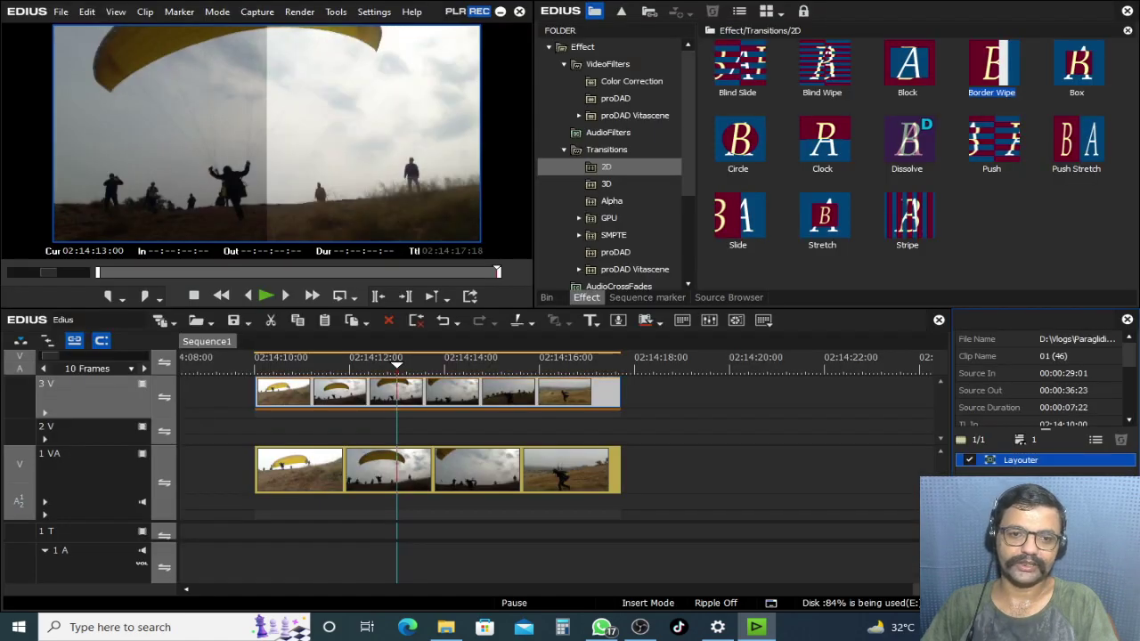
Step: Play the split comparison of original and Screen-blended footage full screen and return to the editing layout
drag(392, 363, 421, 362)
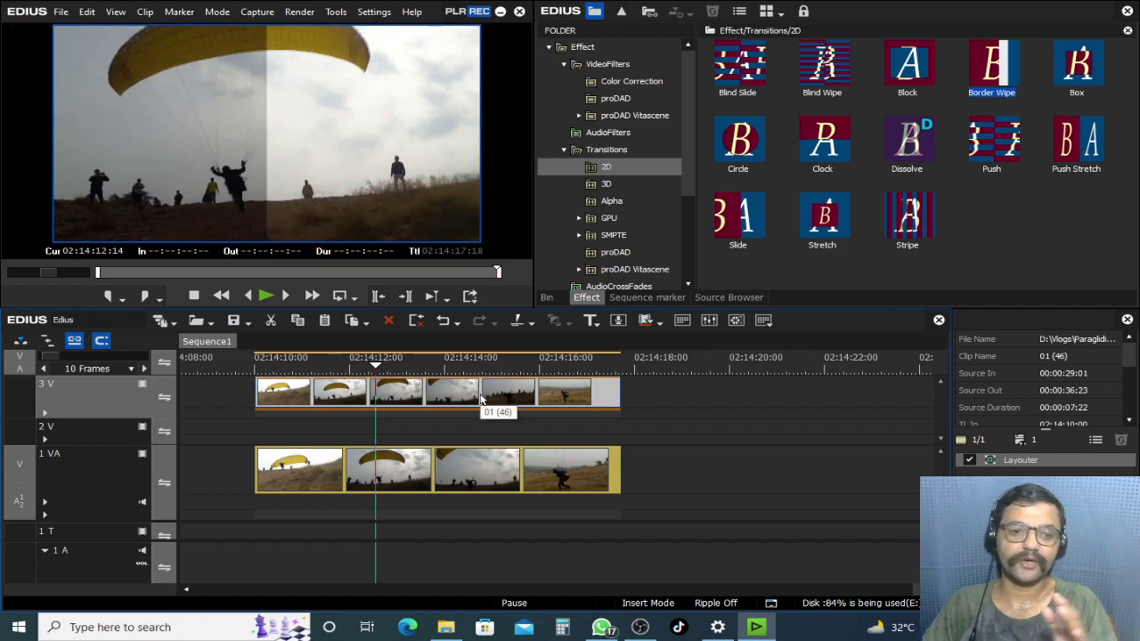
click(131, 460)
double_click(301, 169)
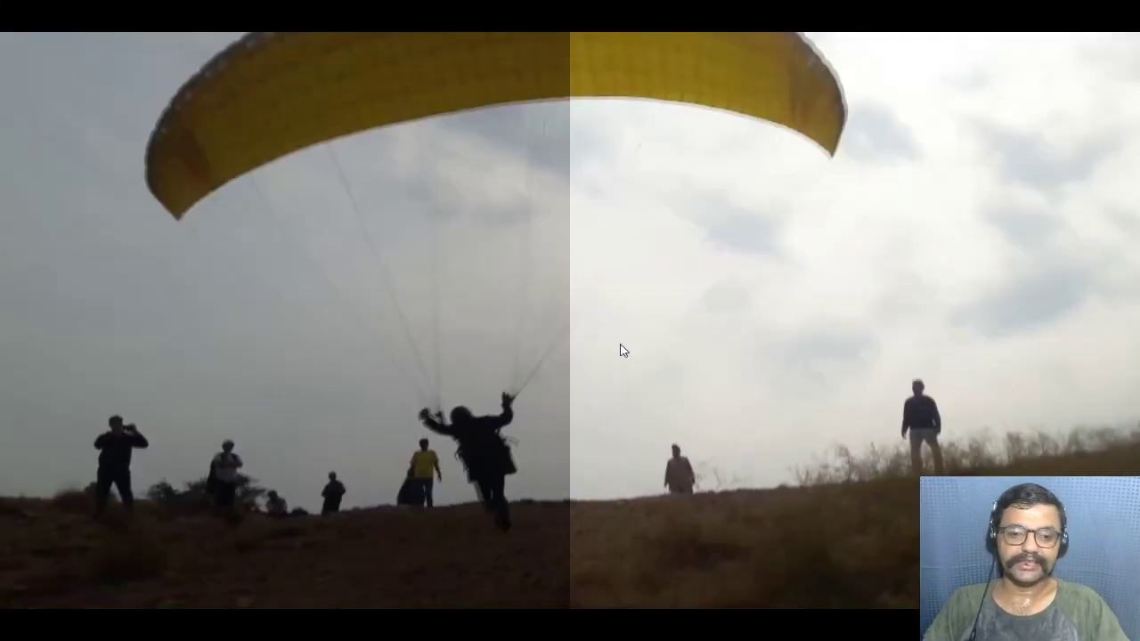
key(Home)
key(space)
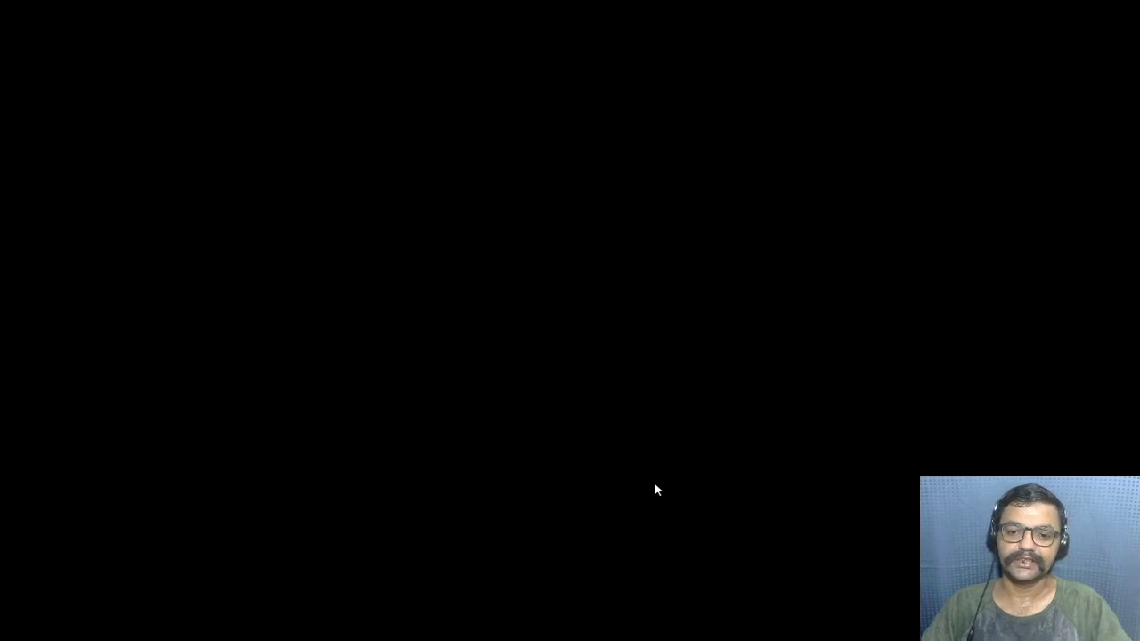
key(Escape)
Step: Extend the ends of the clips on tracks 3 V and 1 VA to about 02:14:22:21
click(559, 374)
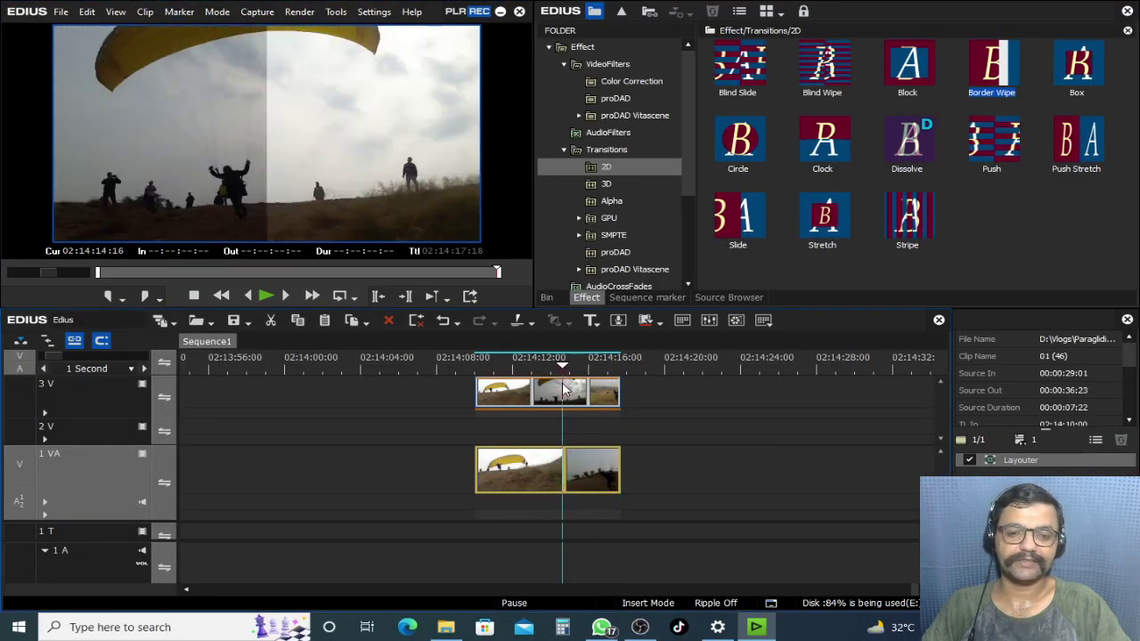
click(501, 401)
drag(500, 399, 498, 400)
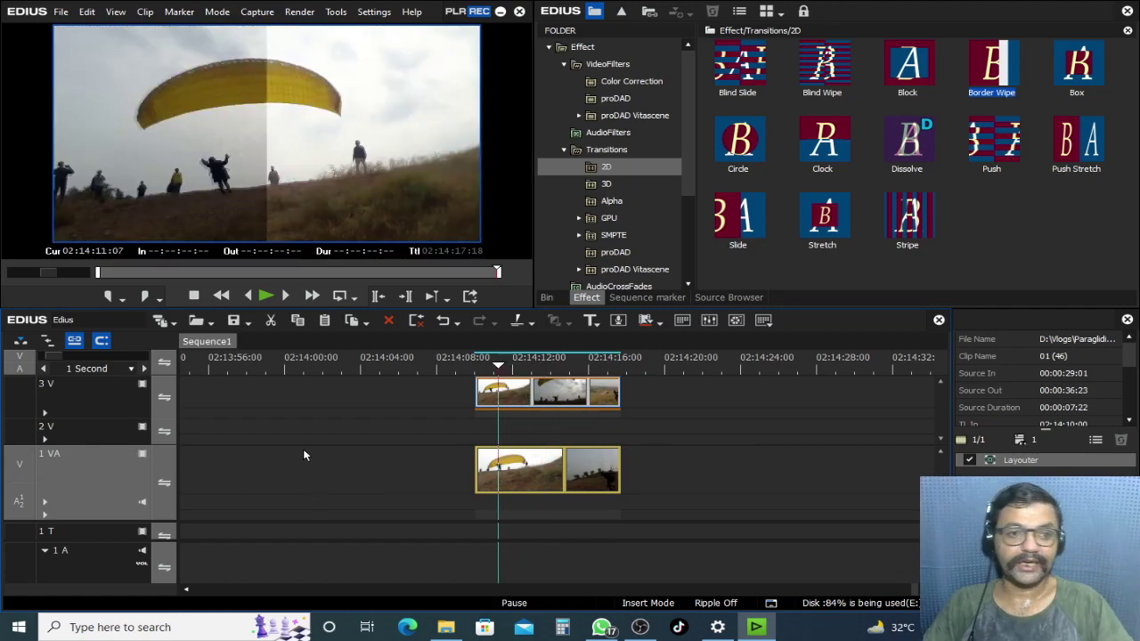
drag(627, 390, 717, 392)
drag(620, 470, 717, 483)
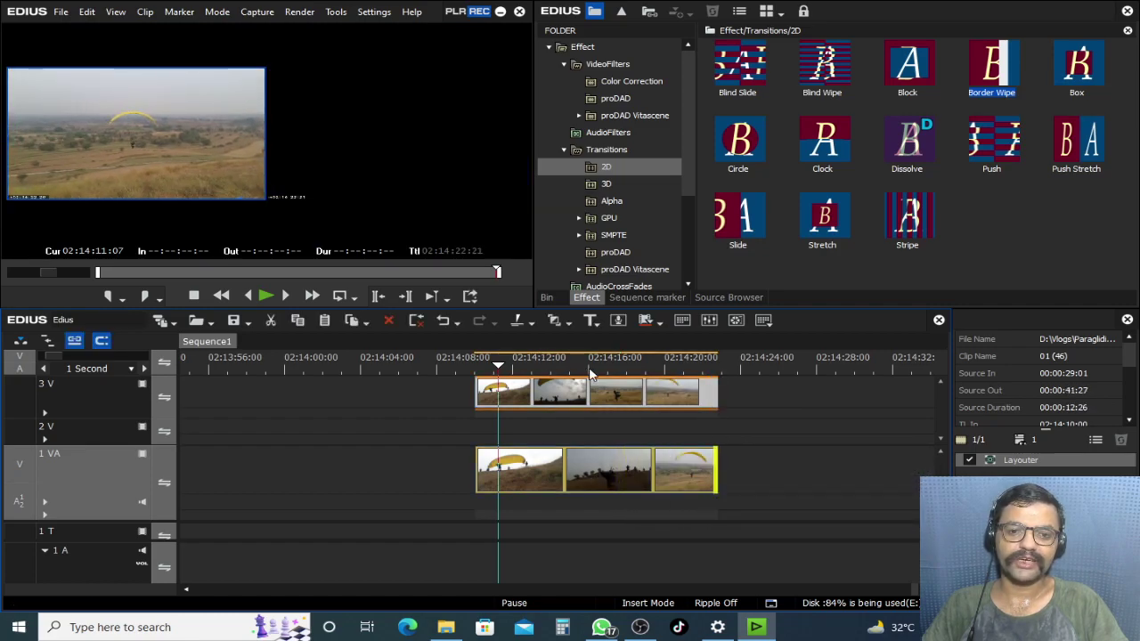
Step: Check the split comparison in the extended part at 02:14:20:08 and return to 02:14:10:00
click(638, 389)
drag(639, 389, 669, 392)
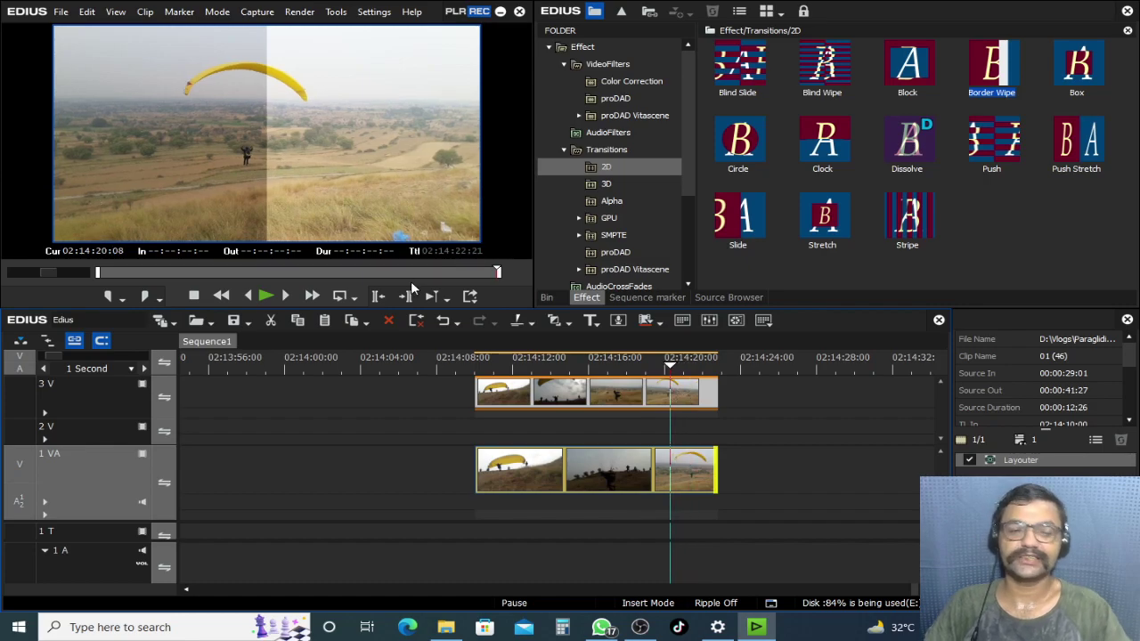
click(476, 368)
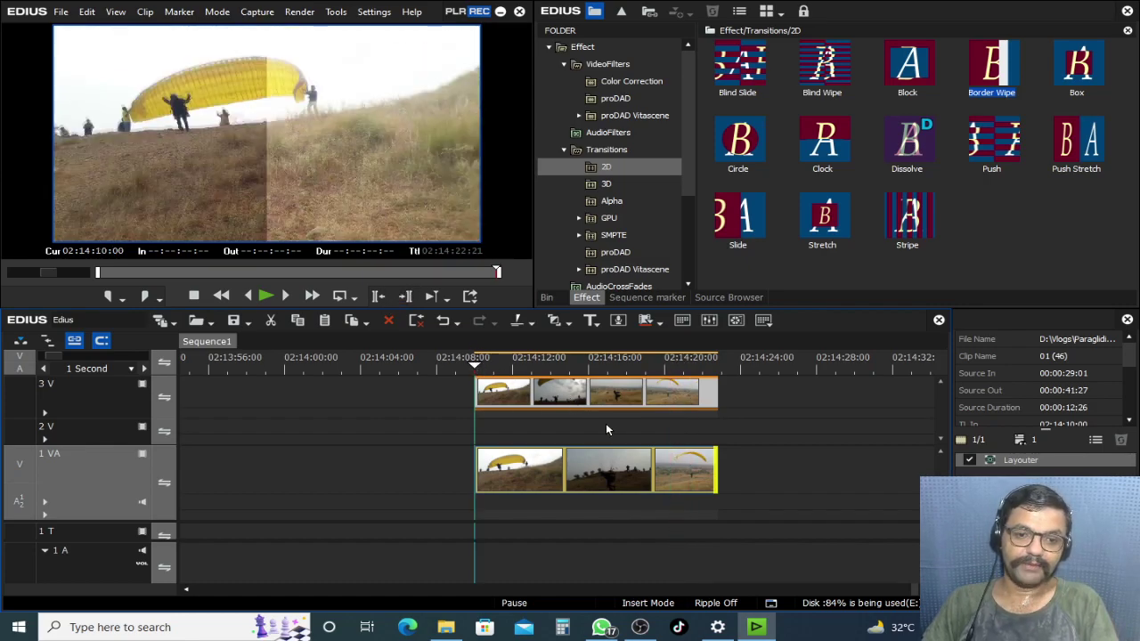
Step: Switch to File Explorer, browse the paragliding stills folder on New Volume (E:) and open Sequence .00_13_48_15.Still035.jpg
click(550, 298)
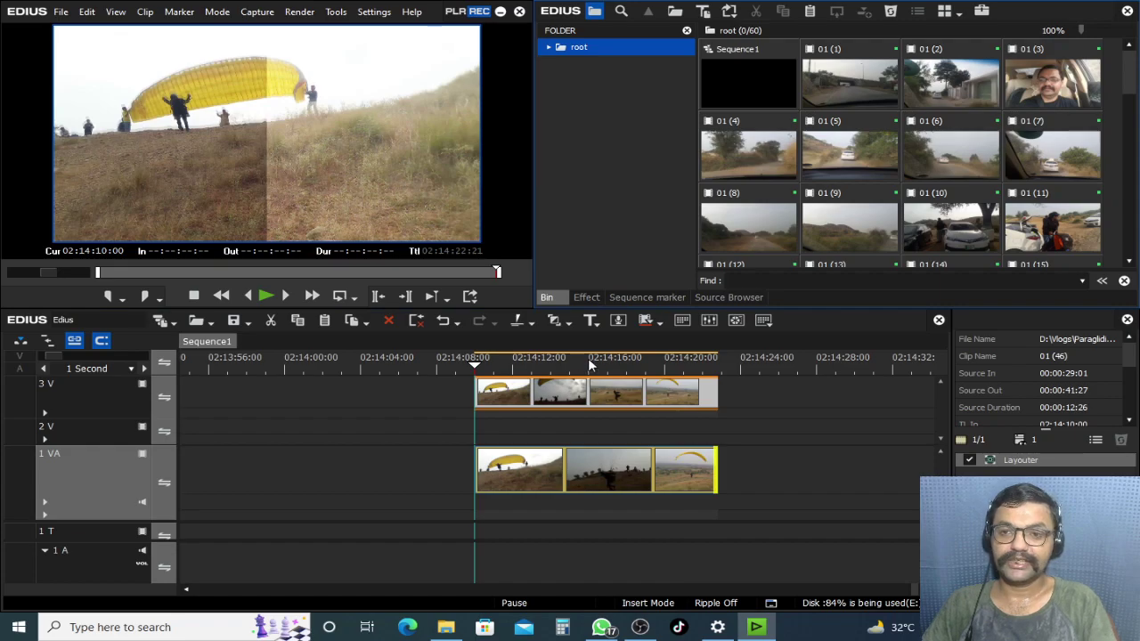
click(444, 627)
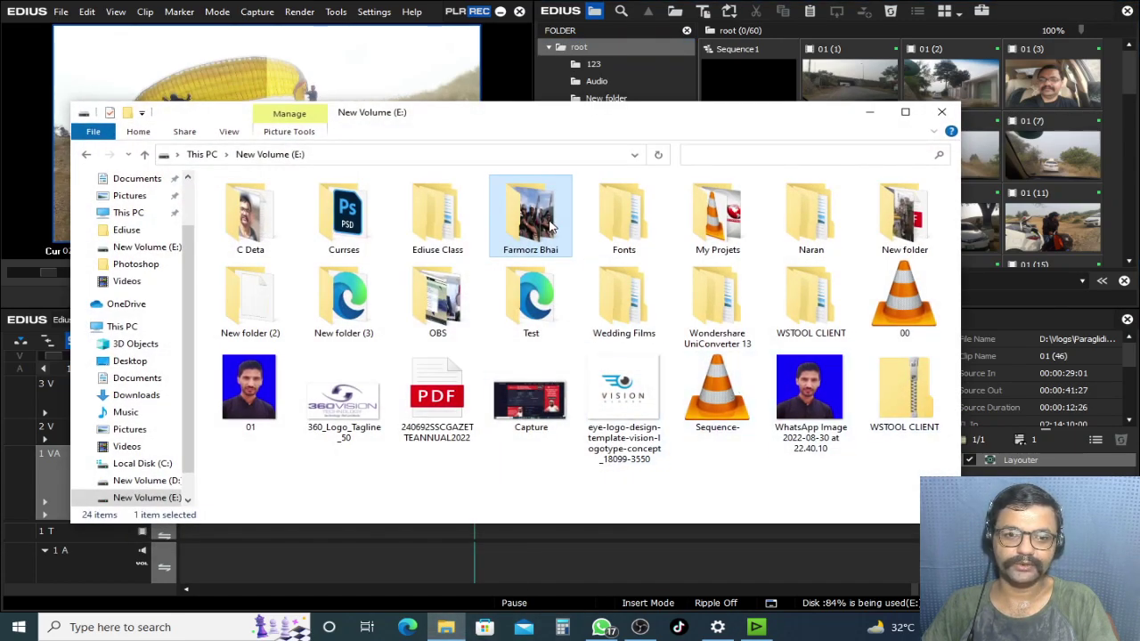
double_click(552, 227)
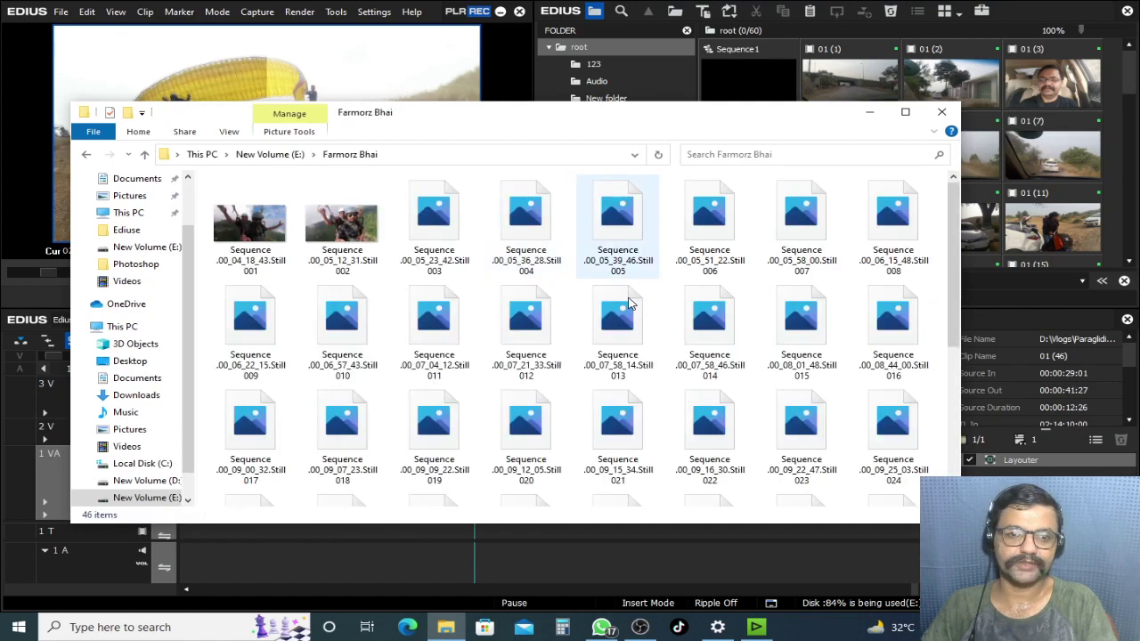
scroll(702, 374, down, 3)
scroll(698, 383, up, 3)
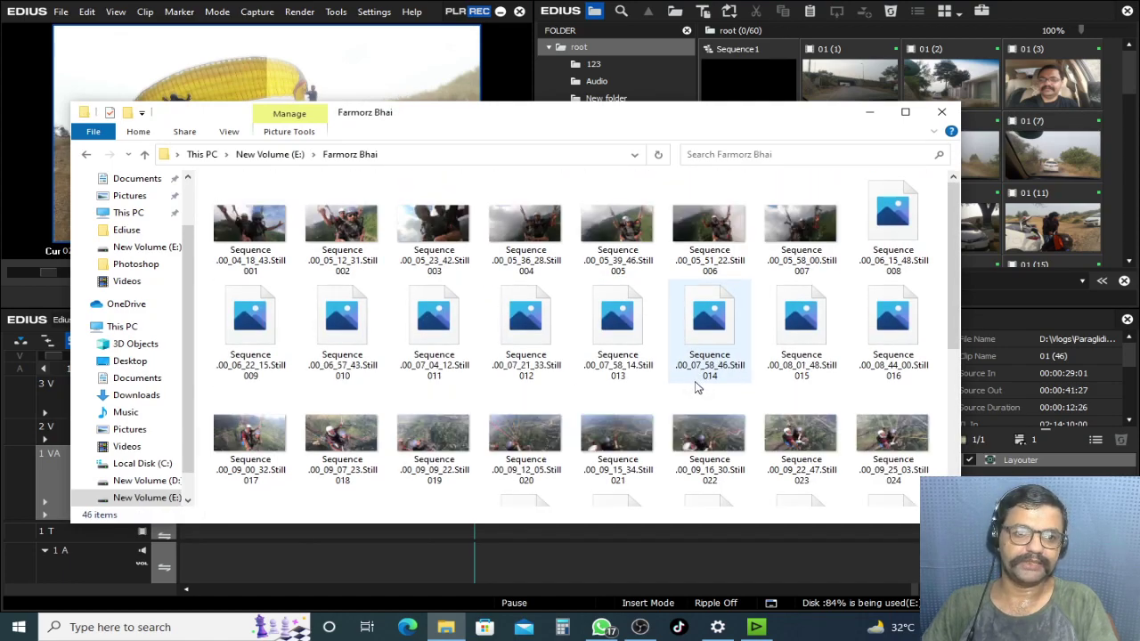
scroll(703, 387, down, 2)
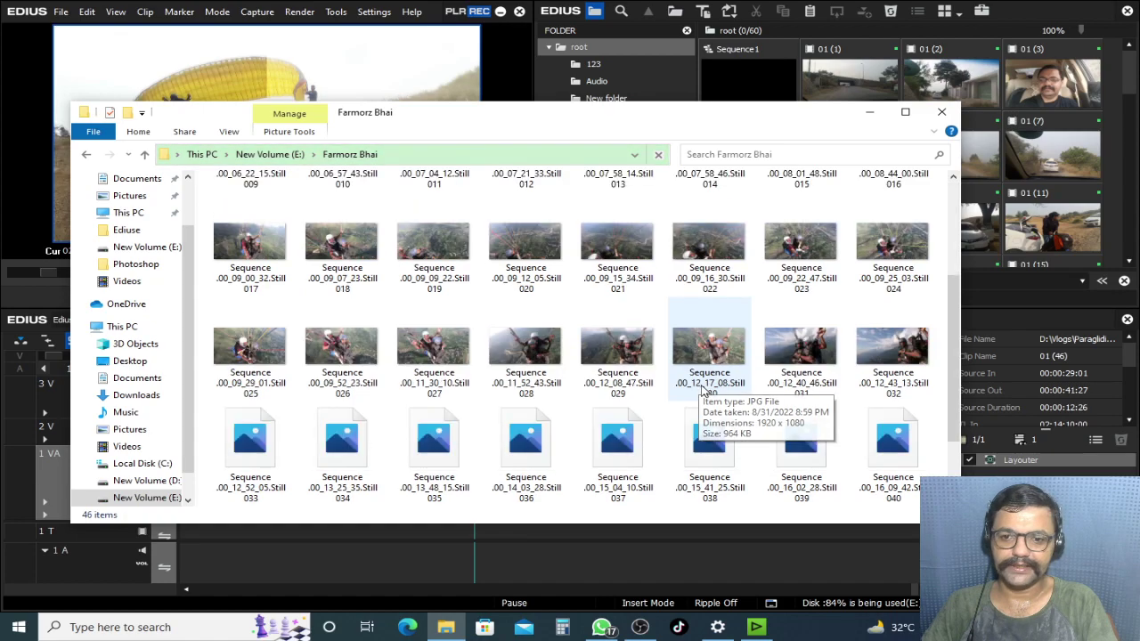
scroll(708, 383, down, 1)
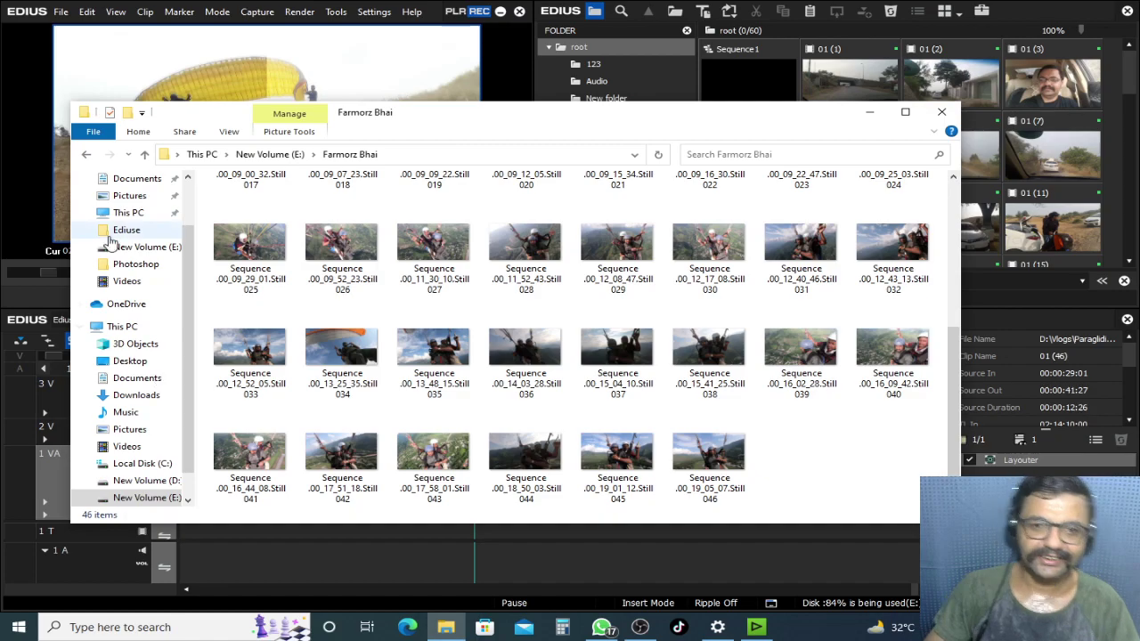
click(447, 355)
double_click(448, 355)
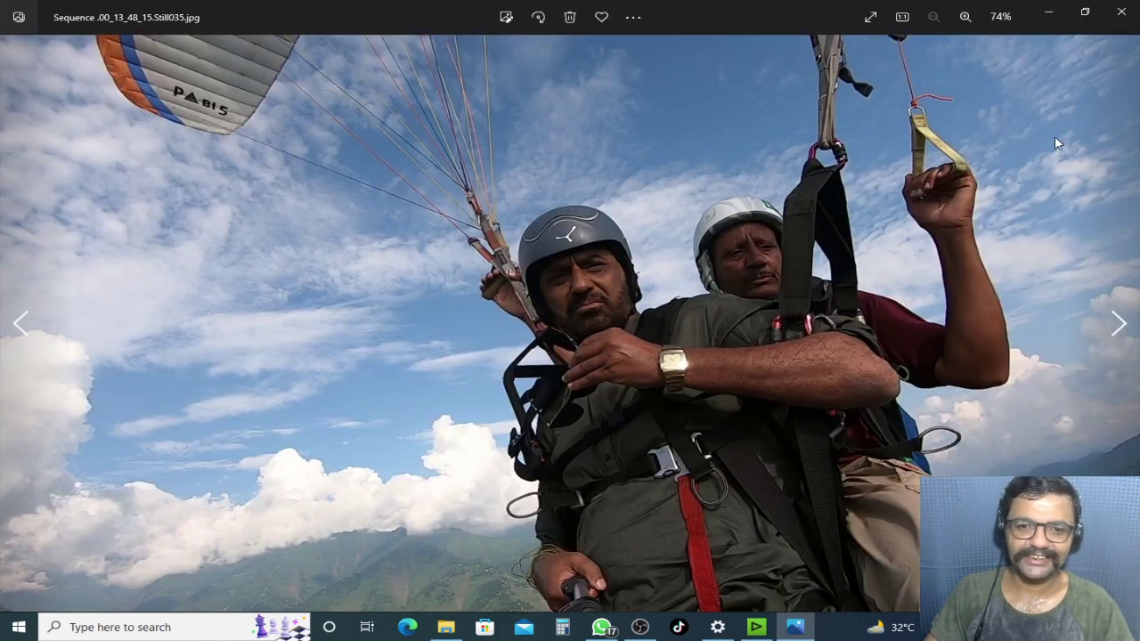
Step: Close the open still, and view Sequence .00_16_44_08.Still041.jpg and Sequence .00_11_30_10.Still027.jpg from the stills folder
click(1117, 16)
click(253, 455)
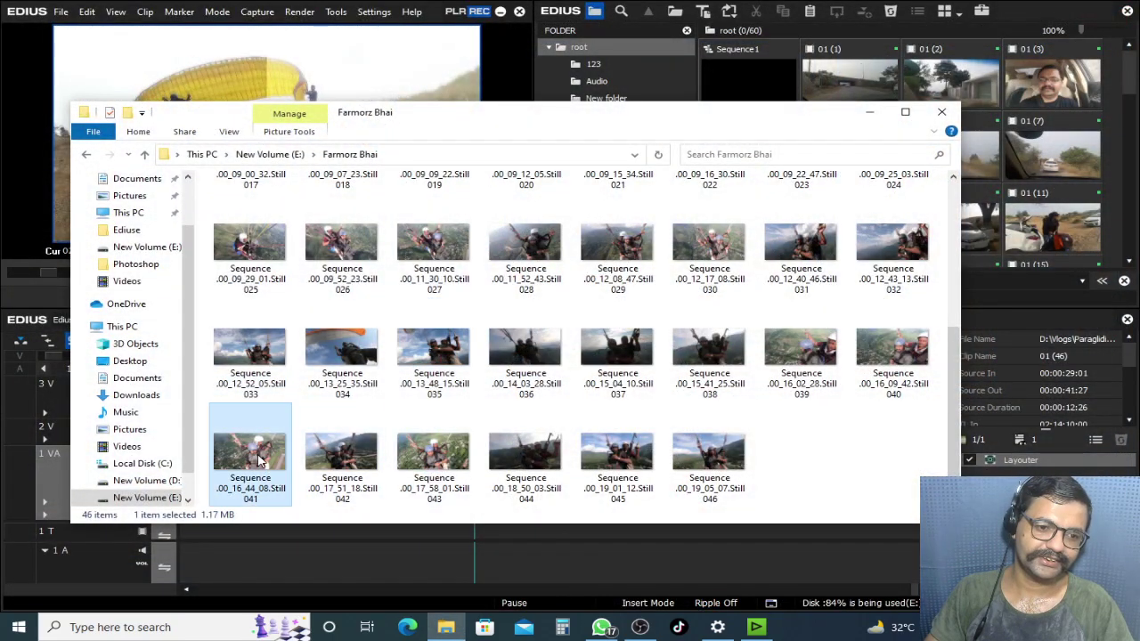
double_click(253, 456)
click(1121, 15)
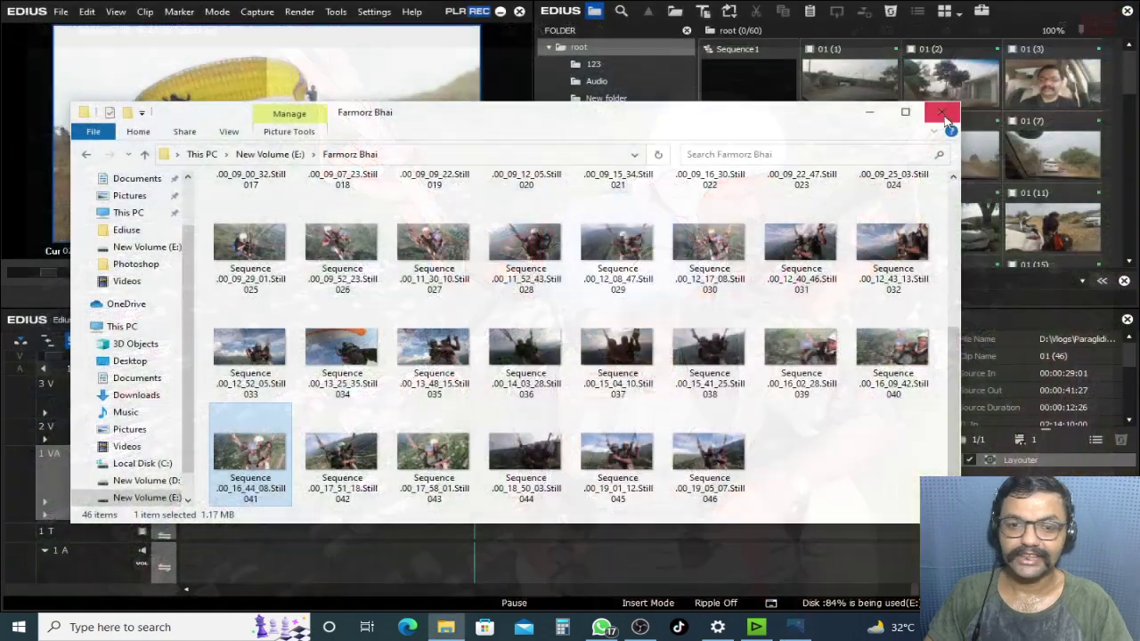
scroll(561, 388, up, 3)
double_click(434, 401)
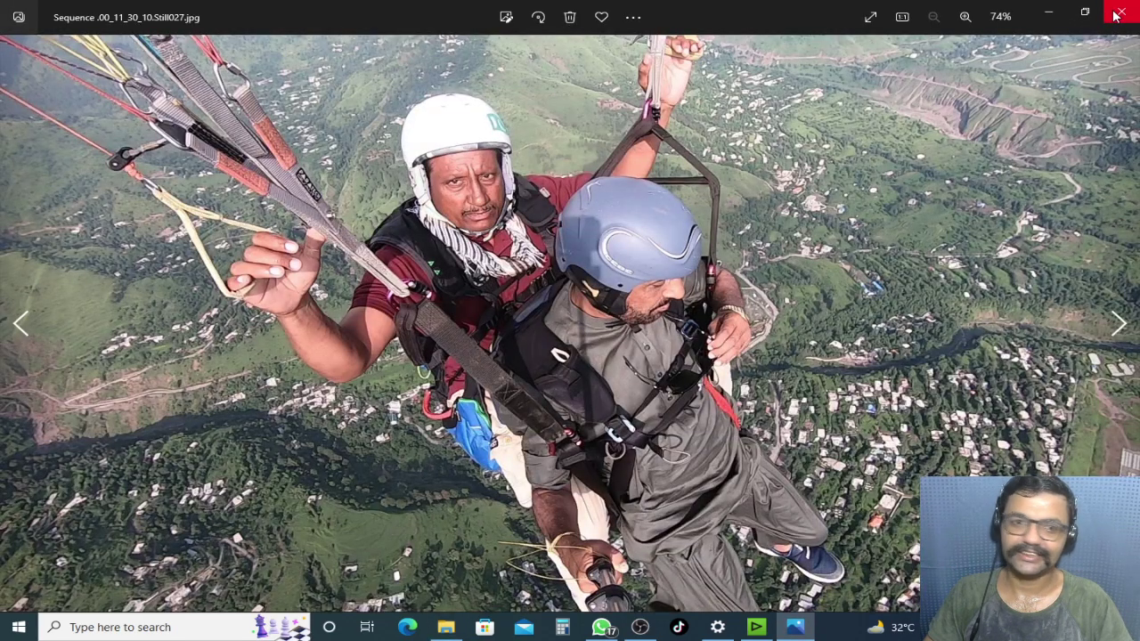
click(1115, 15)
Step: View the earlier paragliding stills numbered 011, 016 and 015 one after another and close each one
scroll(371, 314, up, 2)
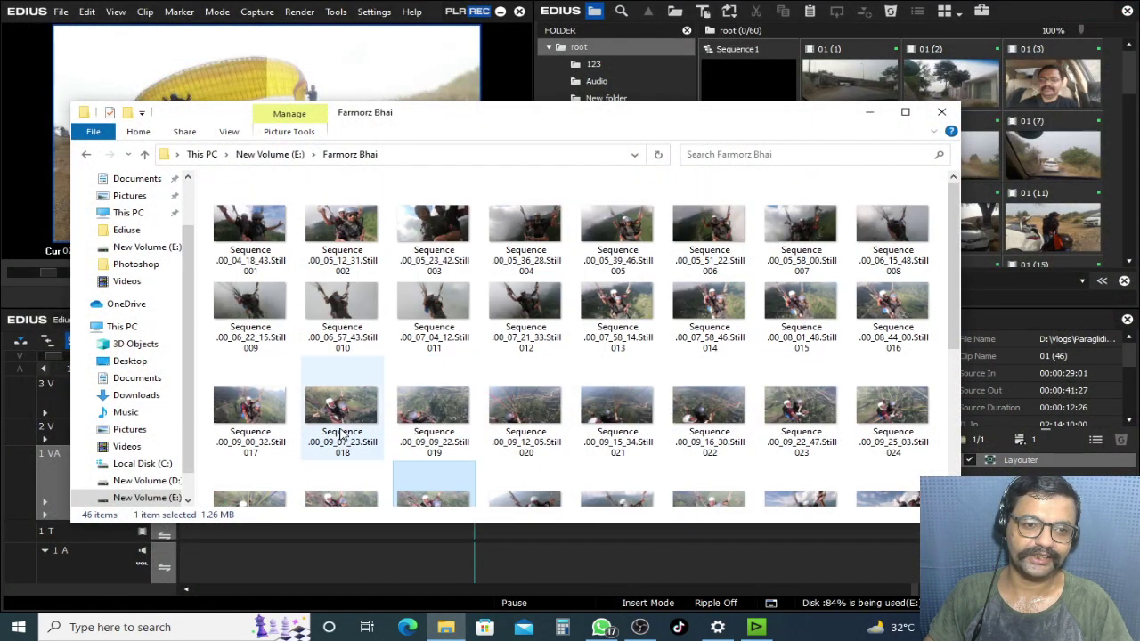
double_click(341, 233)
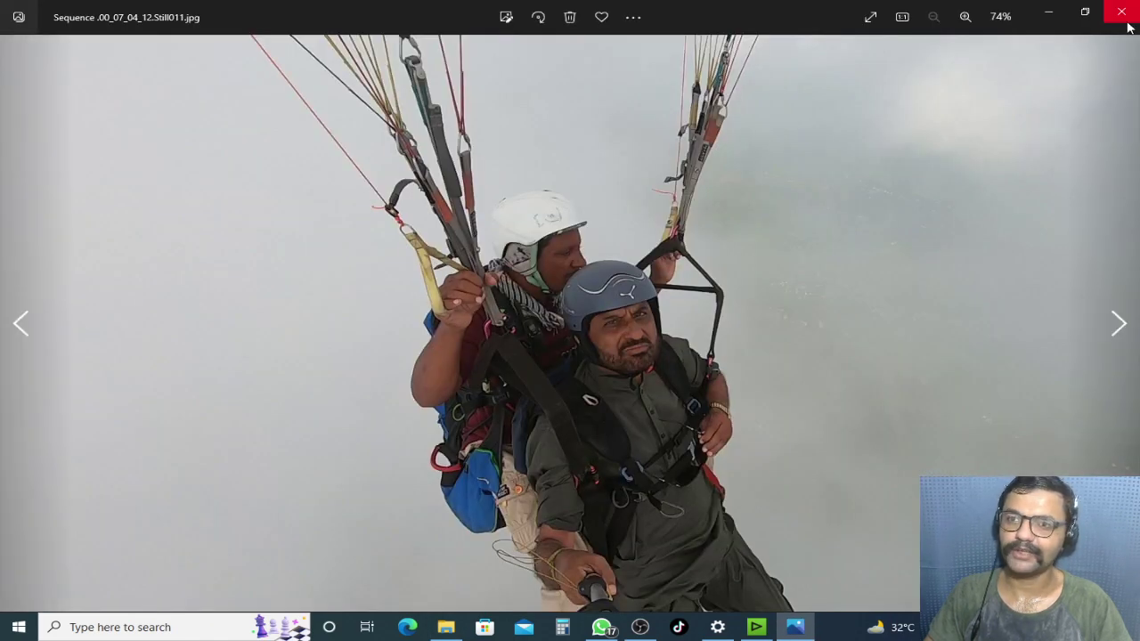
click(1126, 23)
double_click(893, 313)
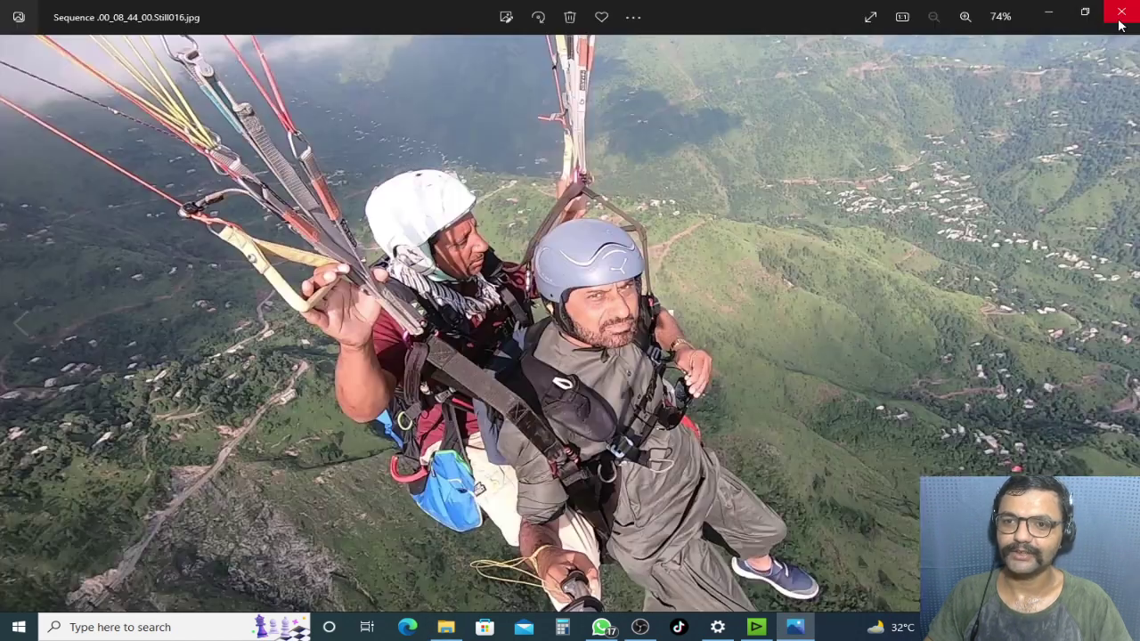
click(1120, 25)
click(792, 311)
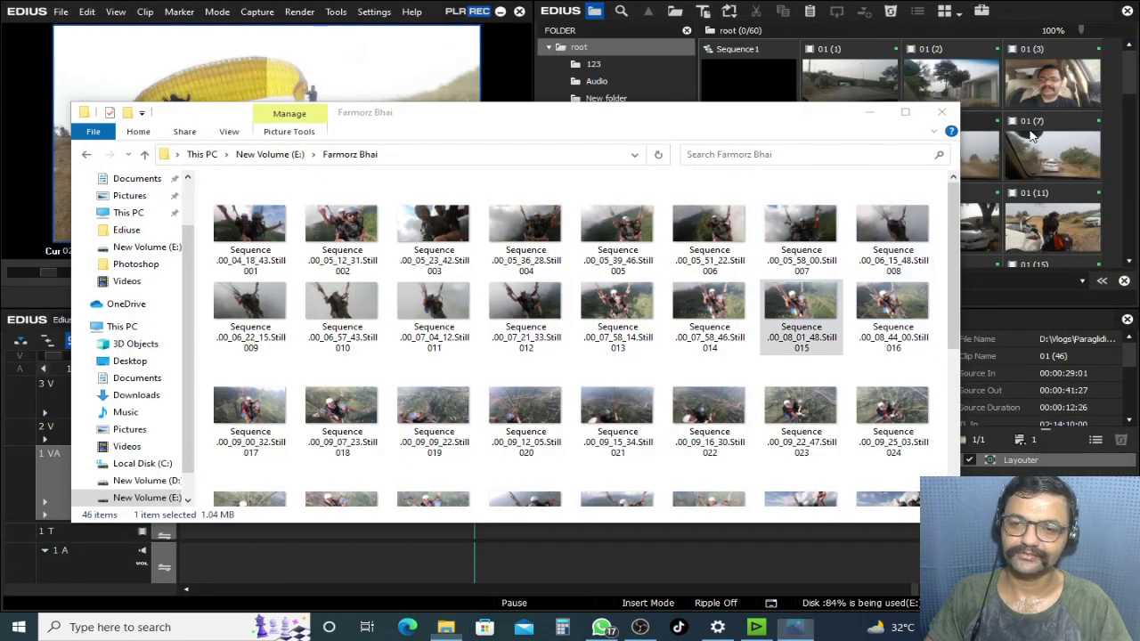
key(Return)
click(1120, 14)
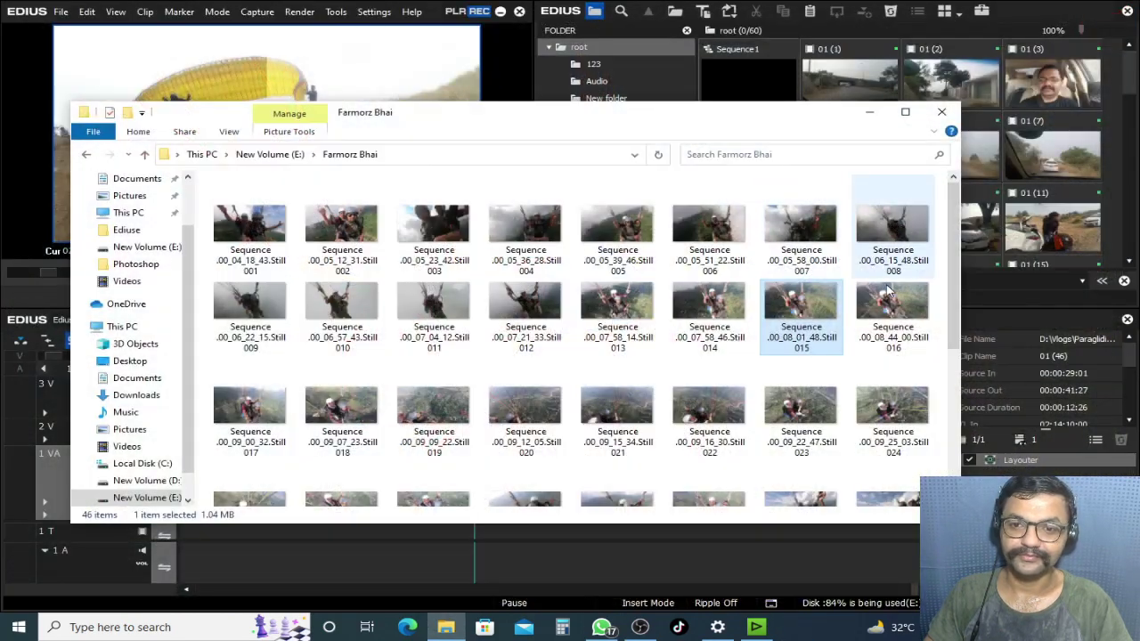
Step: View the paragliding stills numbered 023, 034 and 027 from the same folder and close each one
double_click(812, 425)
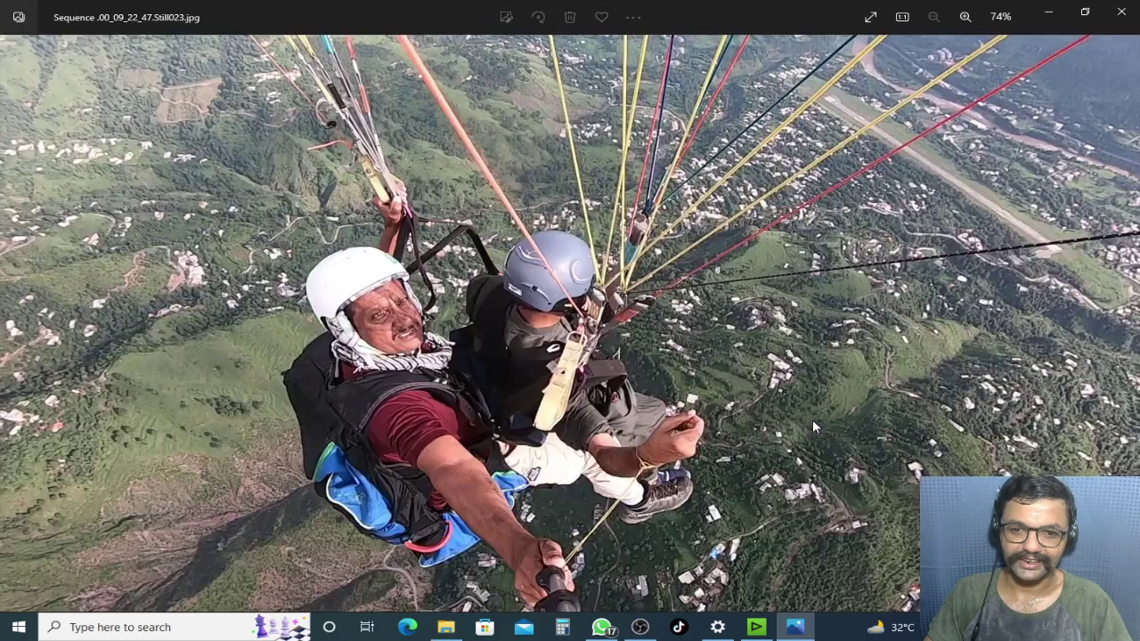
click(1120, 12)
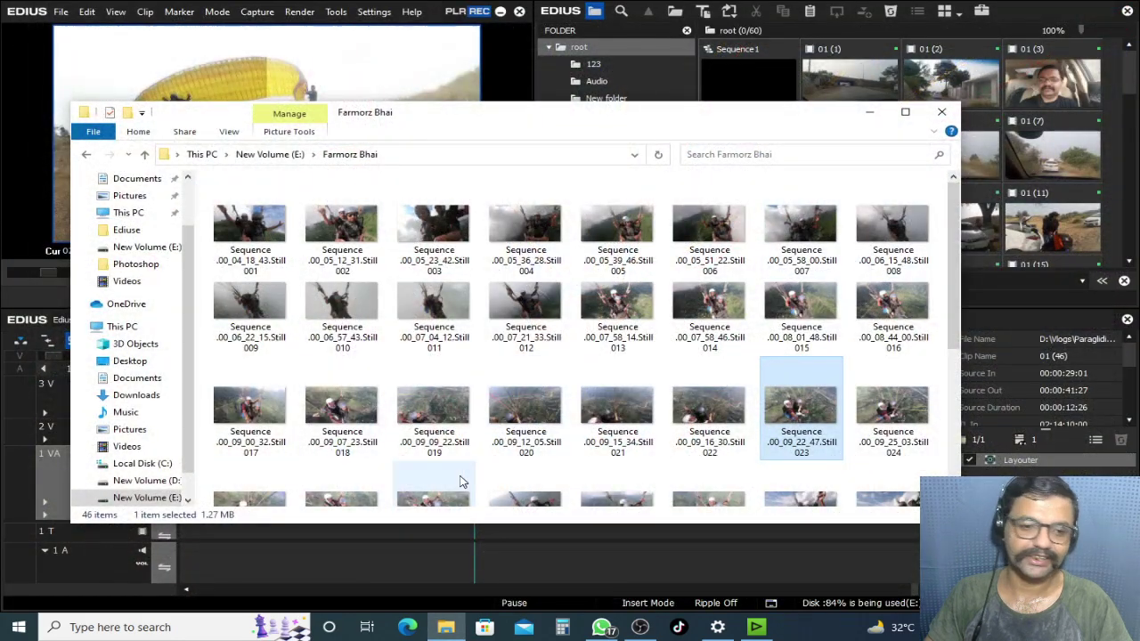
scroll(370, 458, down, 1)
click(343, 459)
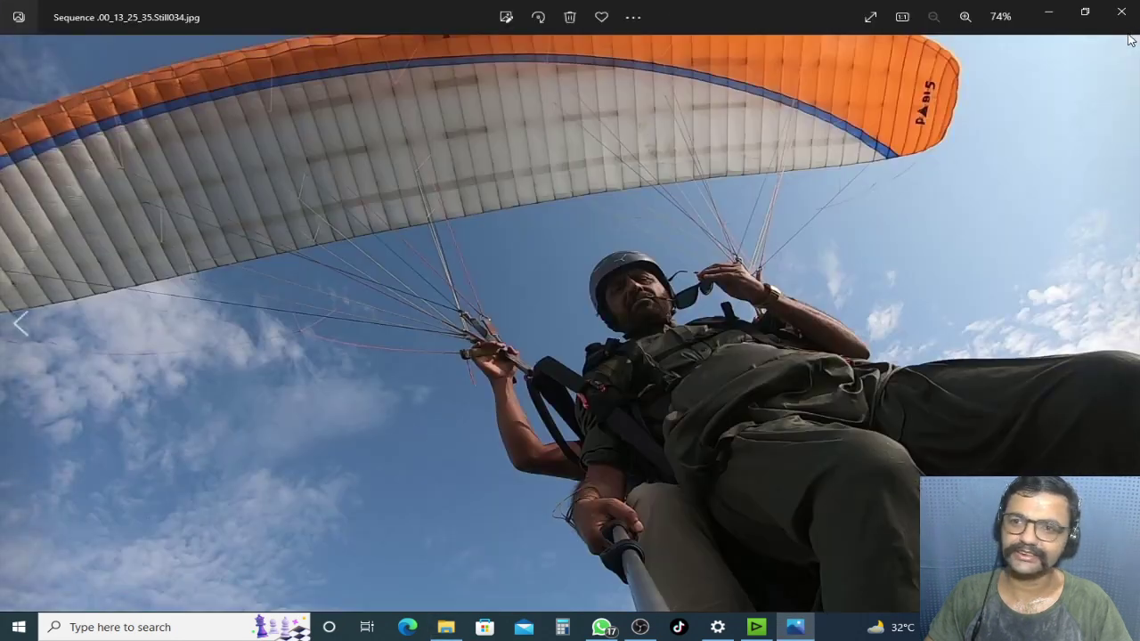
click(1113, 13)
double_click(267, 453)
click(276, 405)
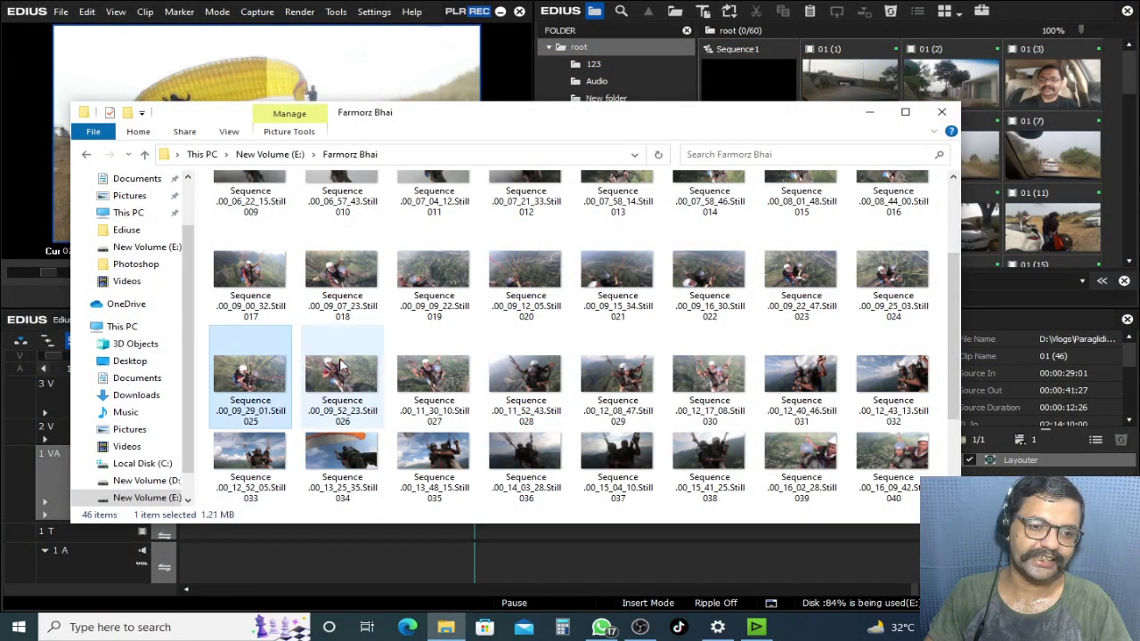
double_click(434, 374)
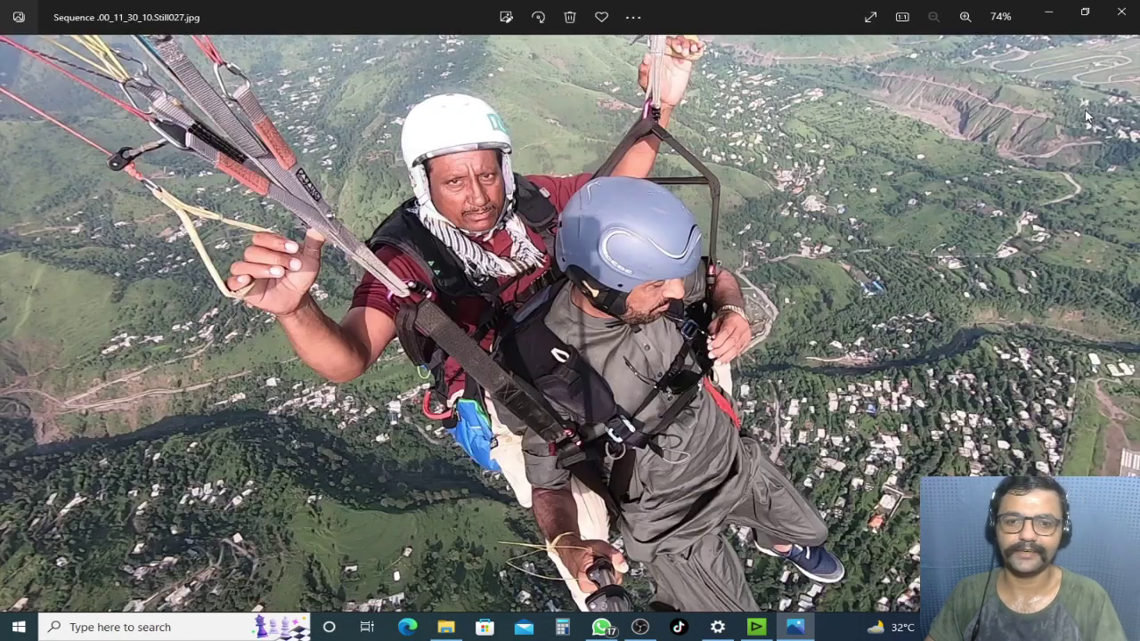
click(1120, 13)
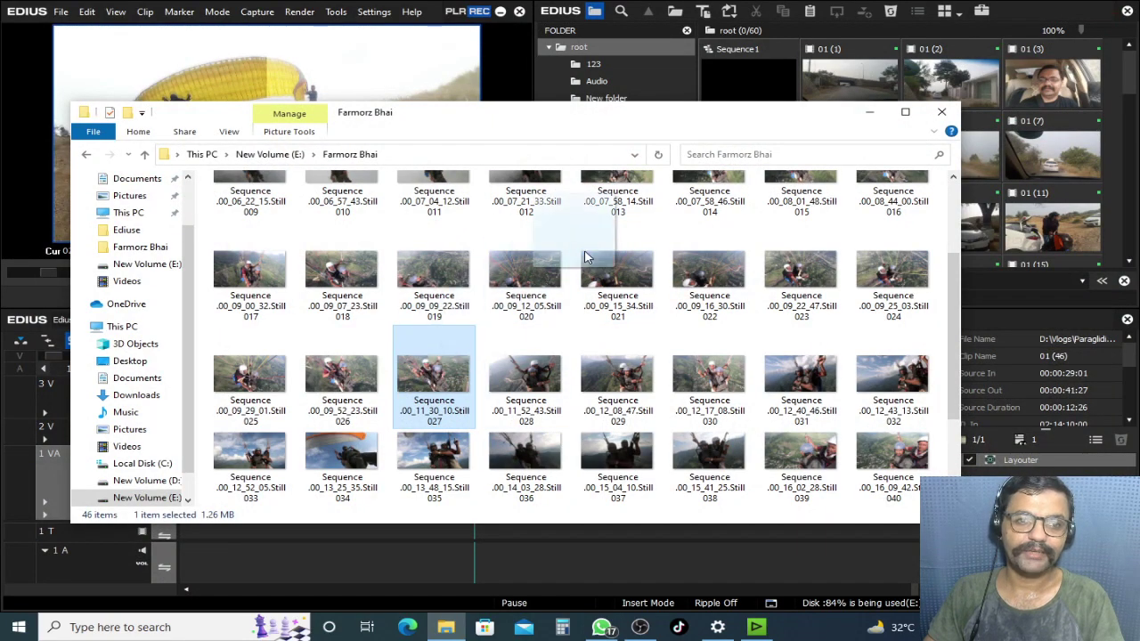
Step: Add Sequence .00_11_30_10.Still027.jpg to the root bin in EDIUS and check the split comparison at 02:14:11:03
drag(883, 547, 1081, 203)
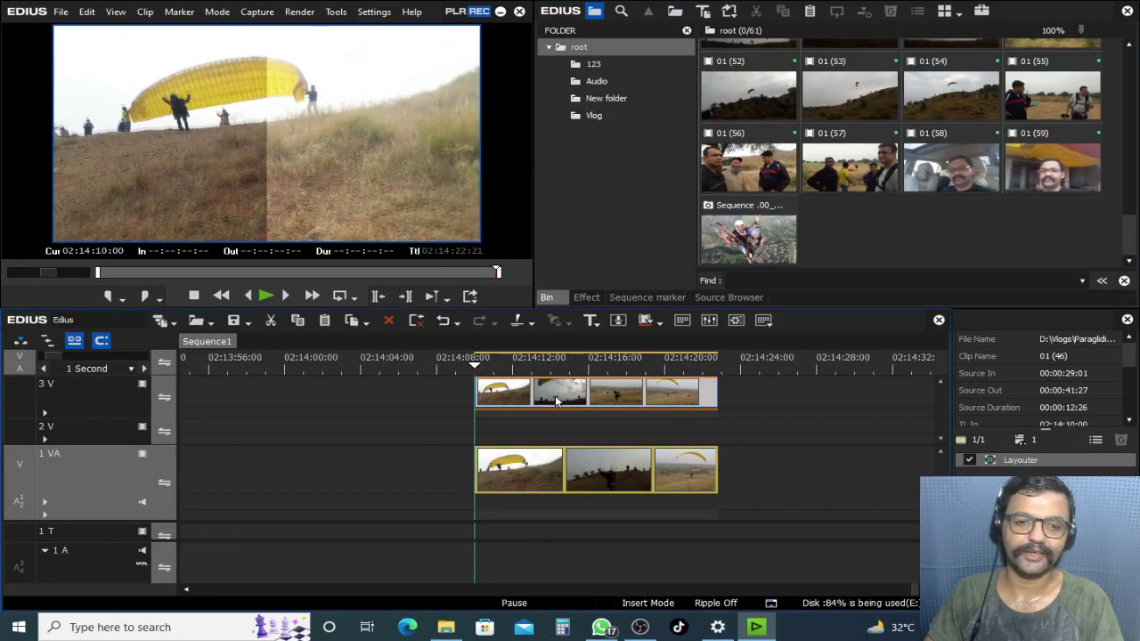
click(521, 372)
drag(524, 383, 552, 394)
click(512, 367)
click(521, 367)
drag(522, 366, 457, 445)
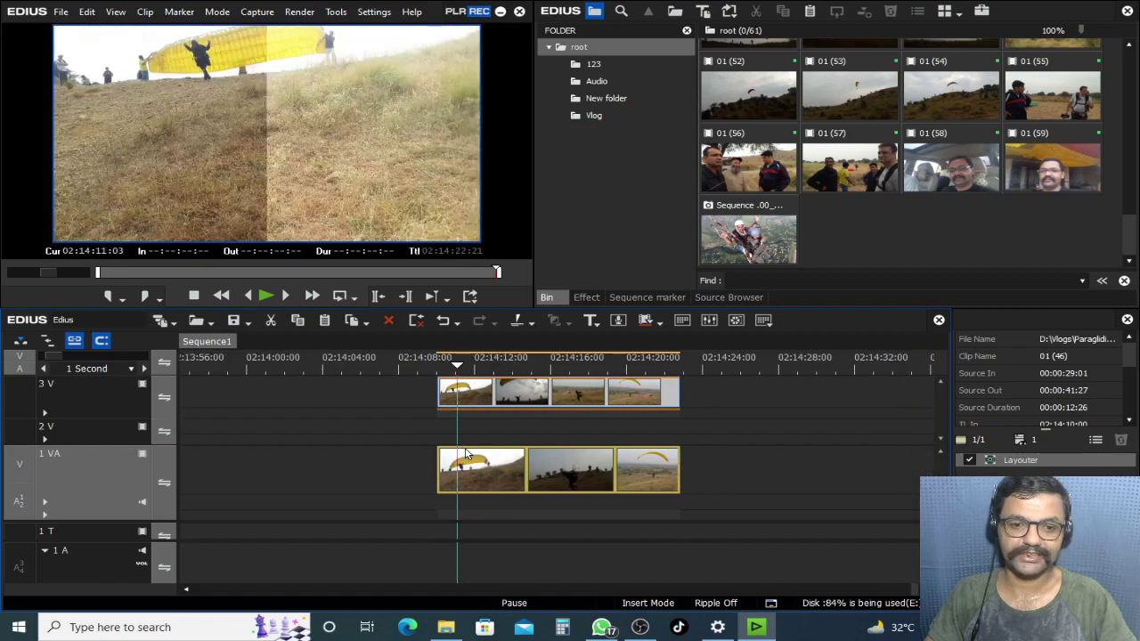
Step: Copy the clip on track 1 VA, paste it on the same track at 02:14:36:13 and check it at 02:14:43:07
scroll(536, 386, down, 5)
scroll(536, 437, up, 4)
click(501, 476)
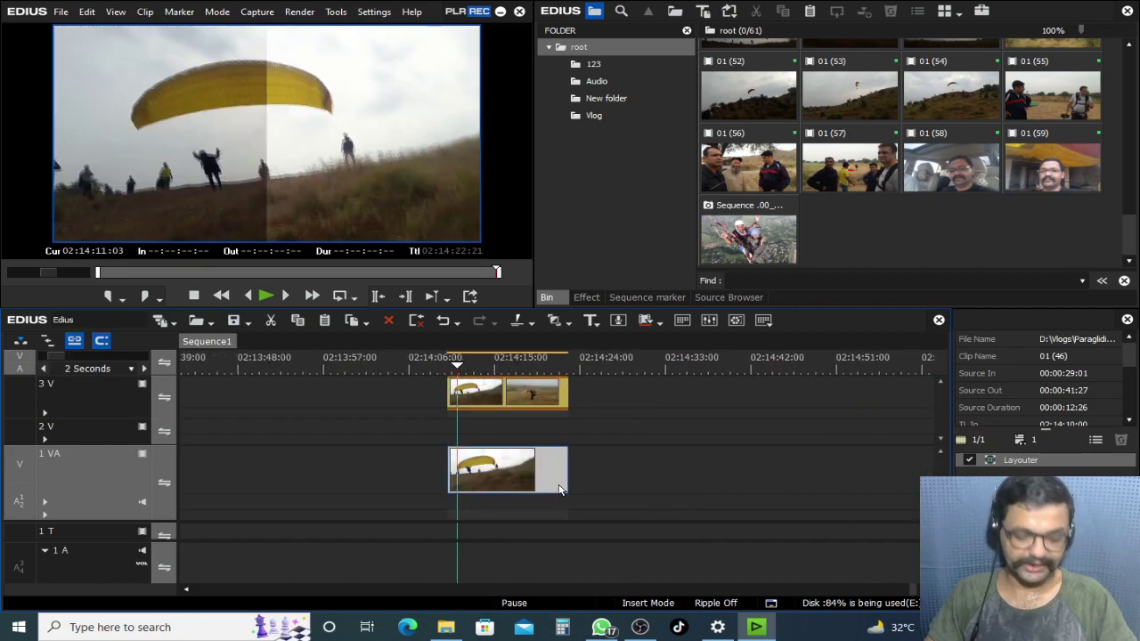
click(699, 368)
key(ctrl+v)
click(761, 366)
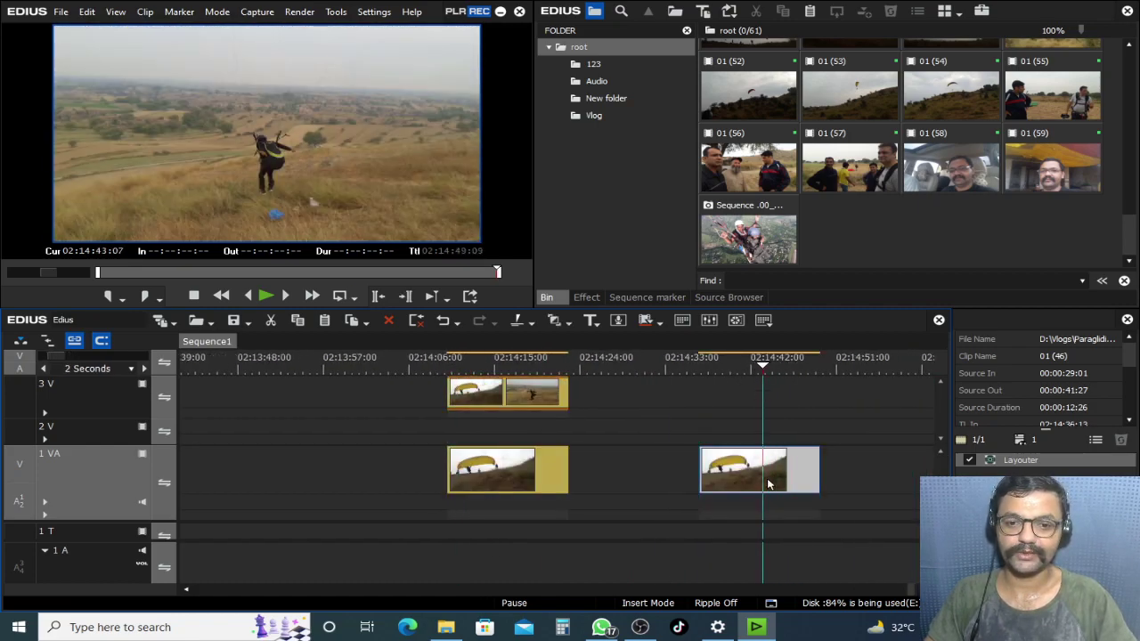
Step: Play the split comparison up to 02:14:15:03 and cut the clips on tracks 3 V and 1 VA at that point
click(454, 363)
key(space)
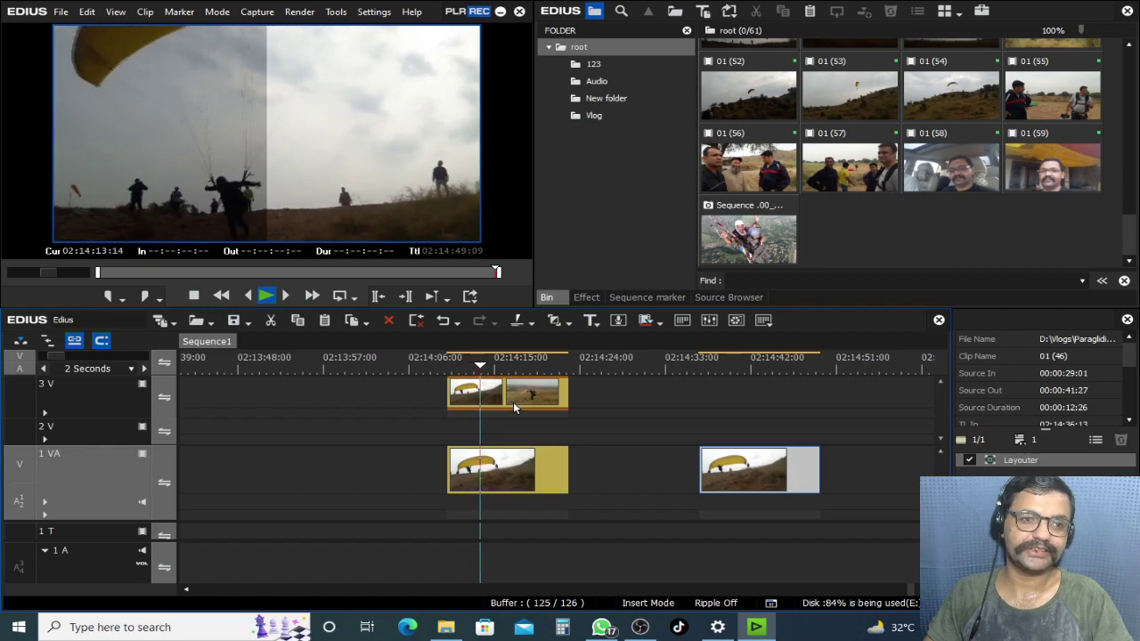
key(space)
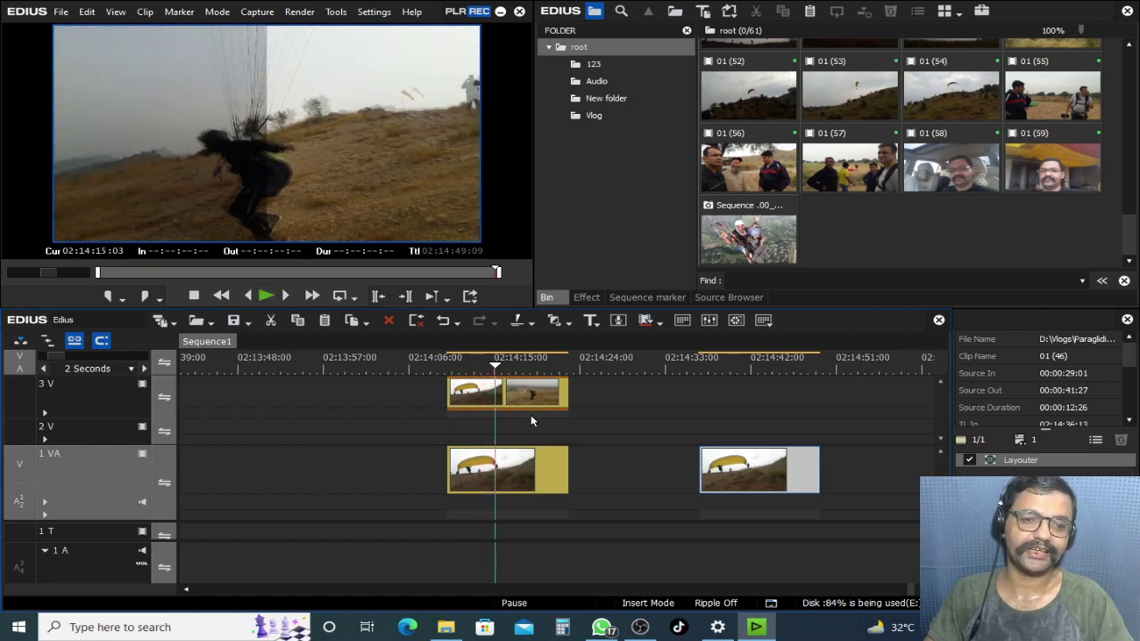
drag(514, 449, 521, 375)
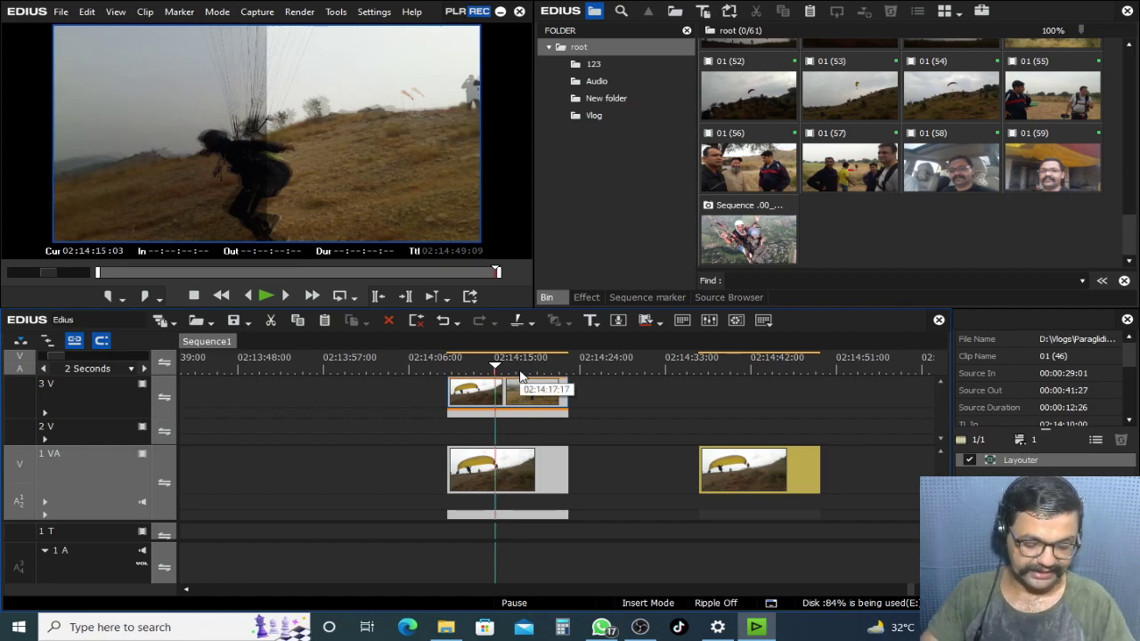
key(shift+c)
click(611, 561)
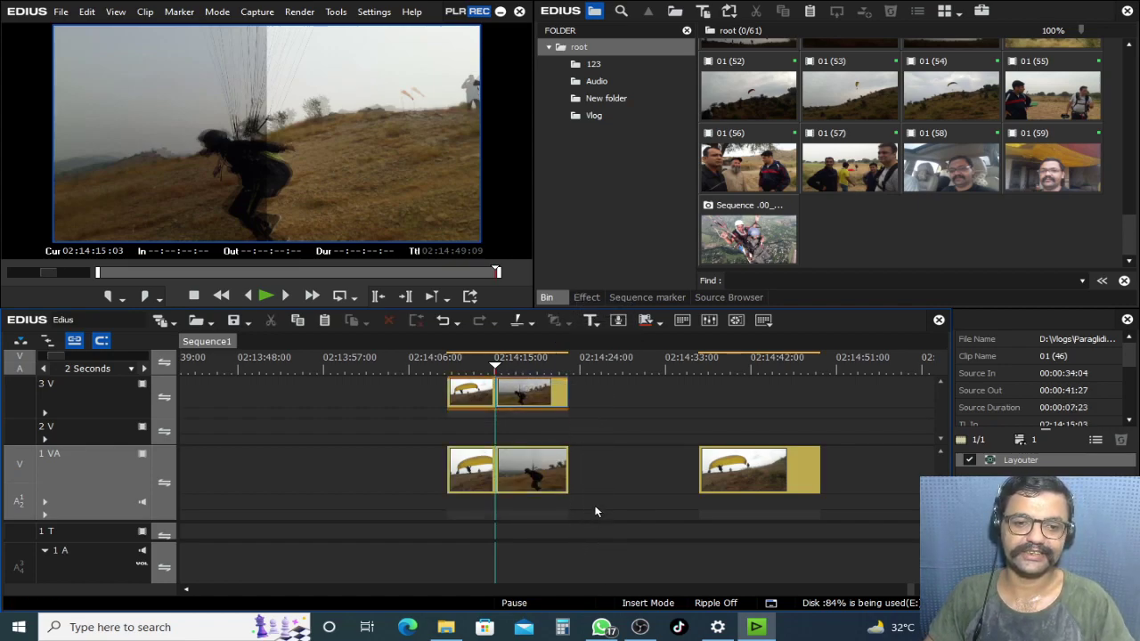
Step: Delete the two cropped Screen-blended clip parts from track 3 V
click(550, 391)
key(ctrl+c)
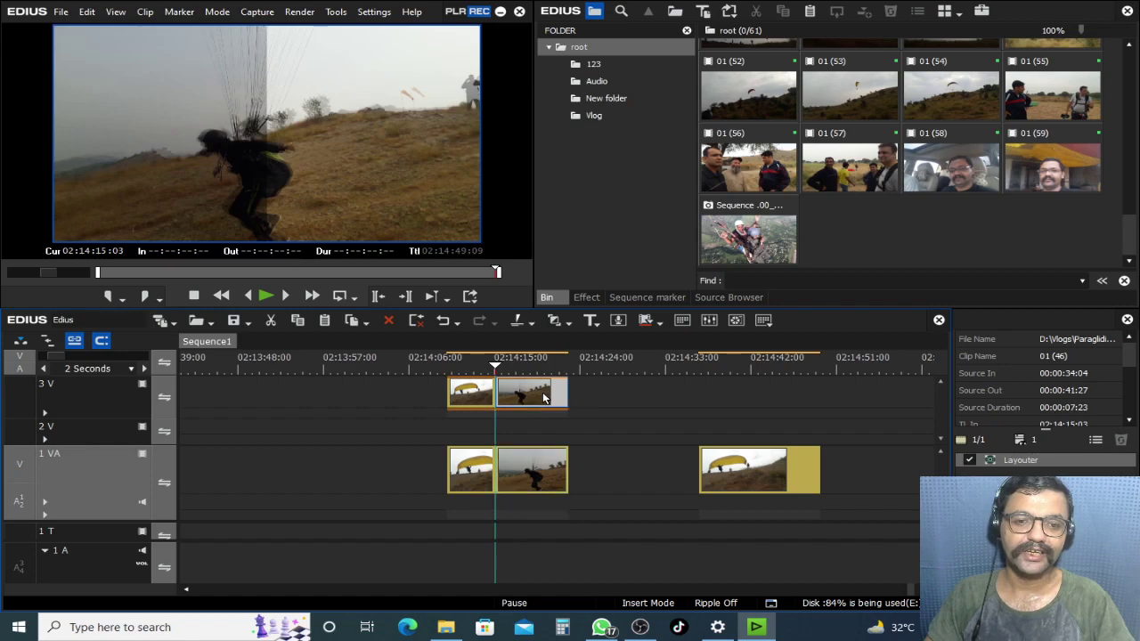
click(472, 370)
click(481, 416)
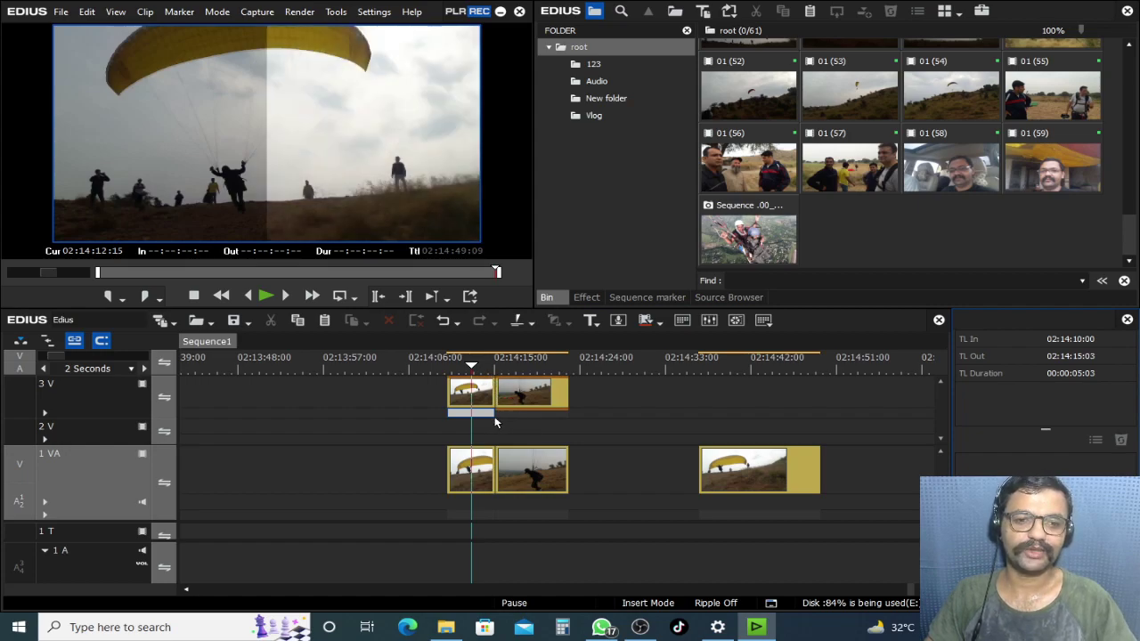
click(482, 405)
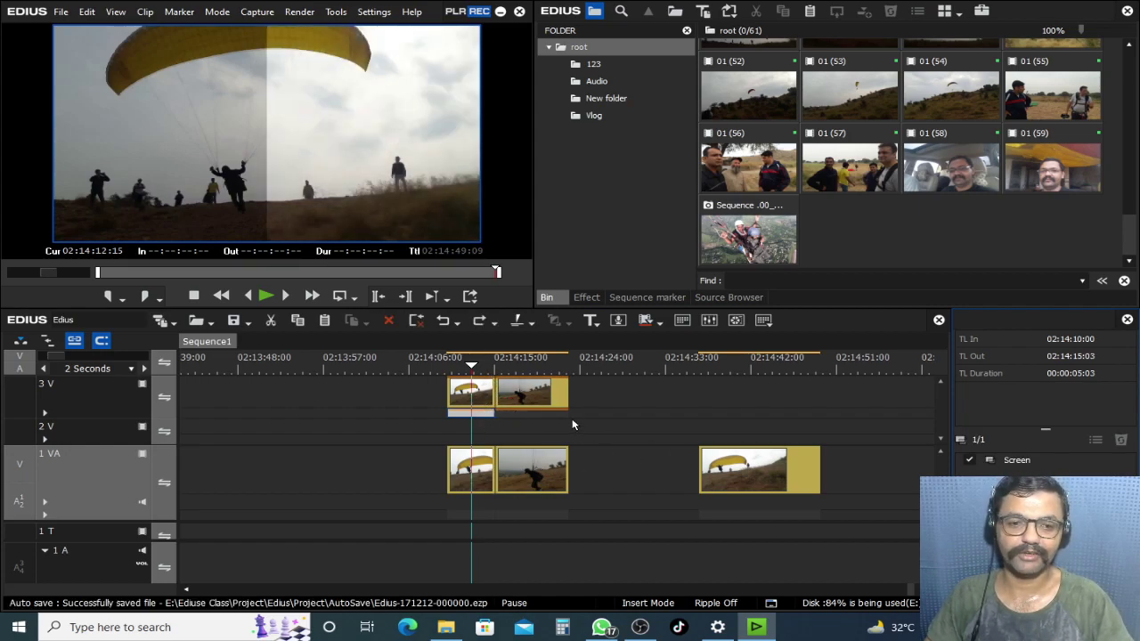
key(Delete)
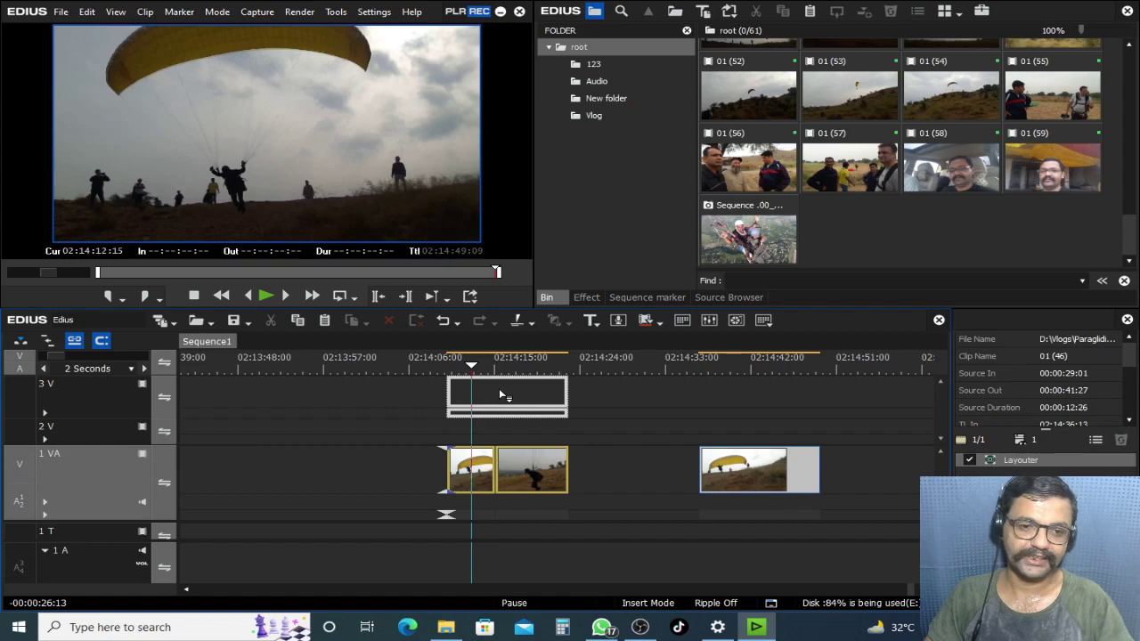
Step: Move the clip copy at 02:14:36:13 on track 1 VA to track 3 V at 02:14:10:00, and cut it at 02:14:15:03
drag(499, 394, 501, 394)
key(space)
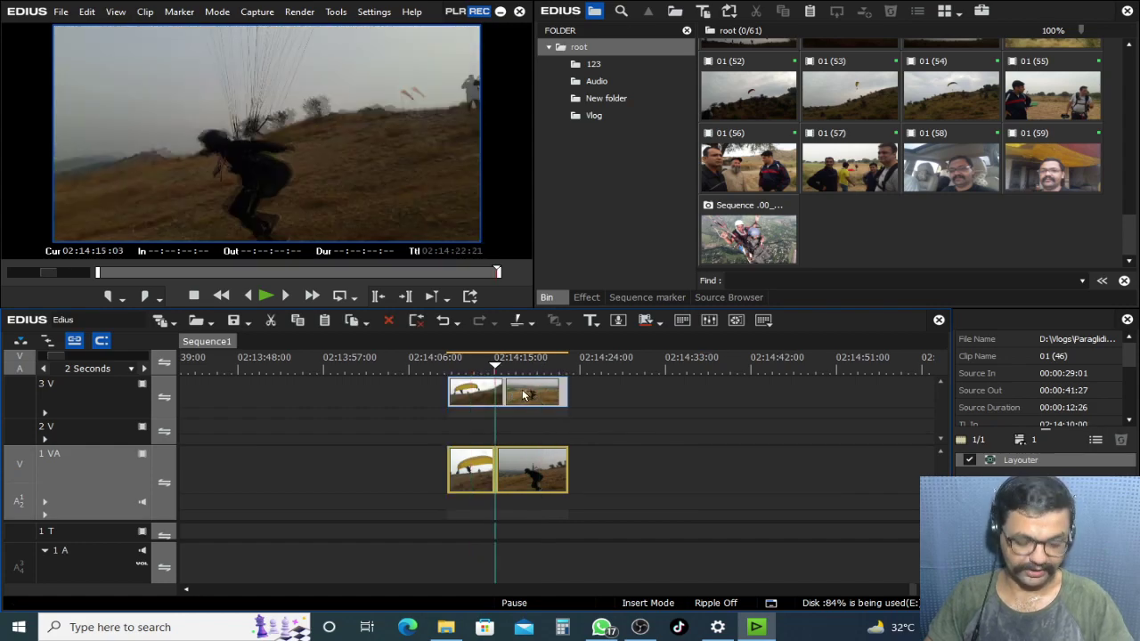
key(c)
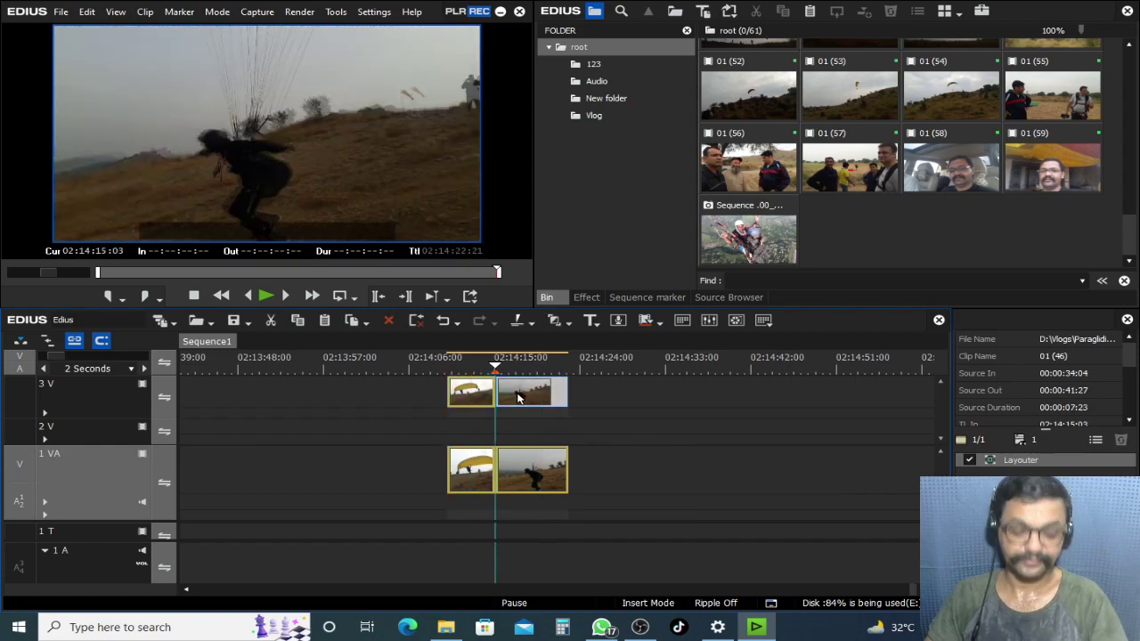
Step: Apply the Screen blend from the Blend keyers to both clip parts on track 3 V
click(475, 398)
key(space)
key(space)
click(503, 365)
key(a)
drag(588, 424, 463, 374)
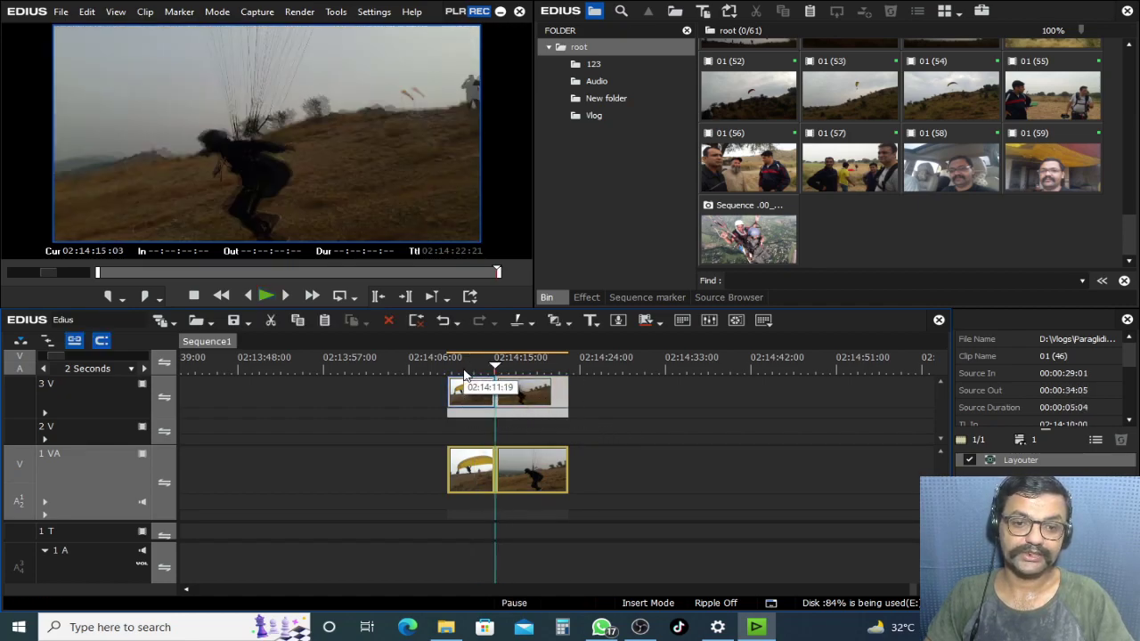
click(588, 297)
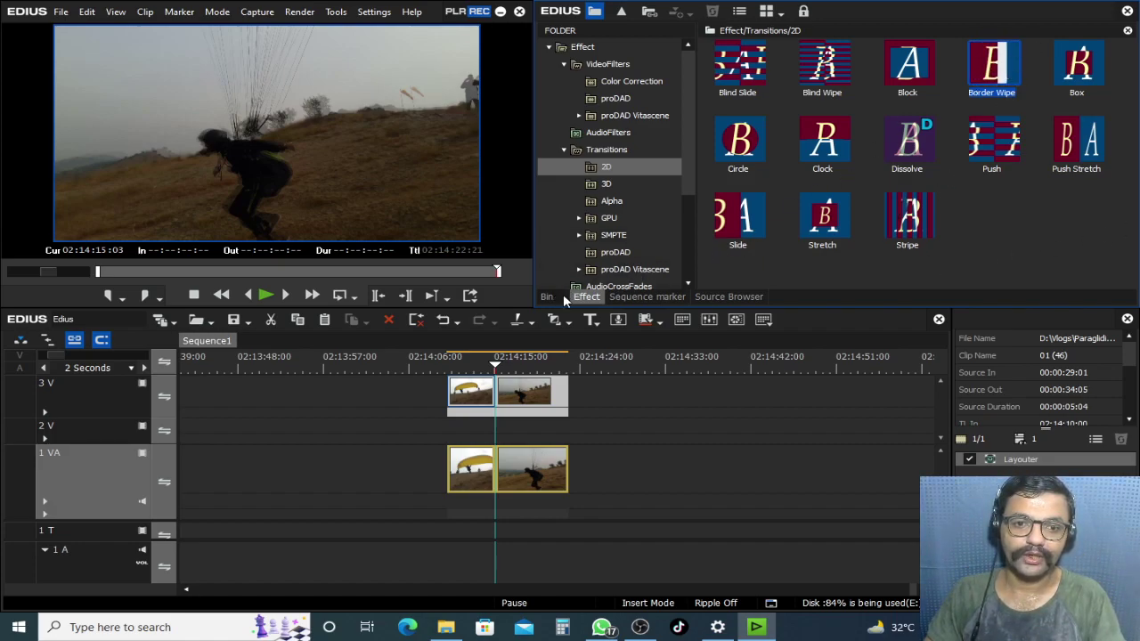
click(564, 149)
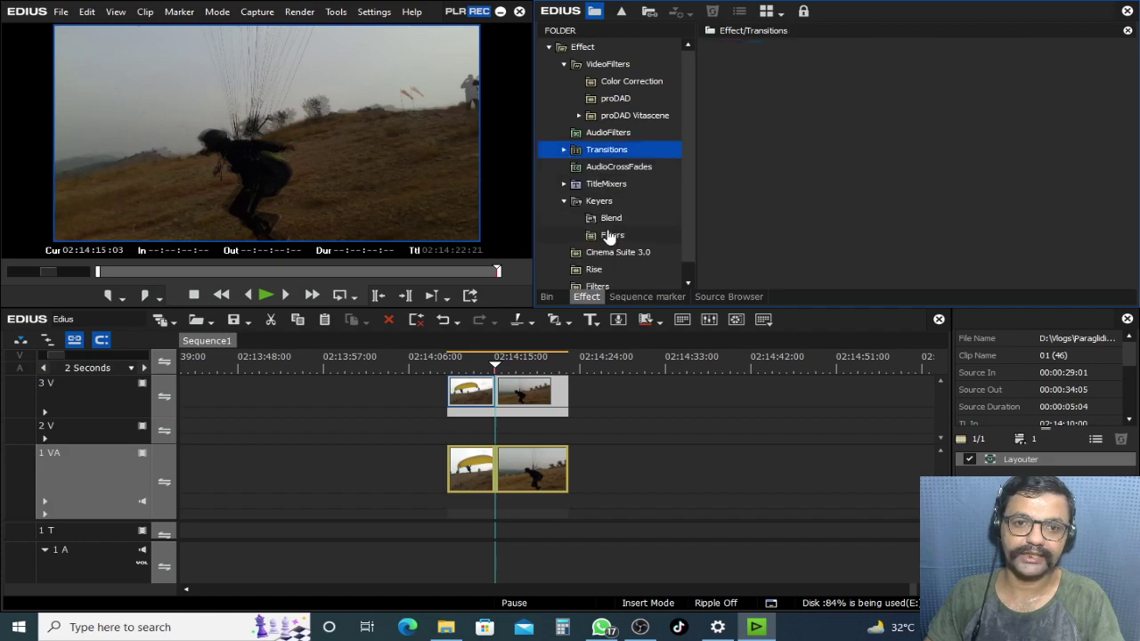
click(598, 201)
click(609, 218)
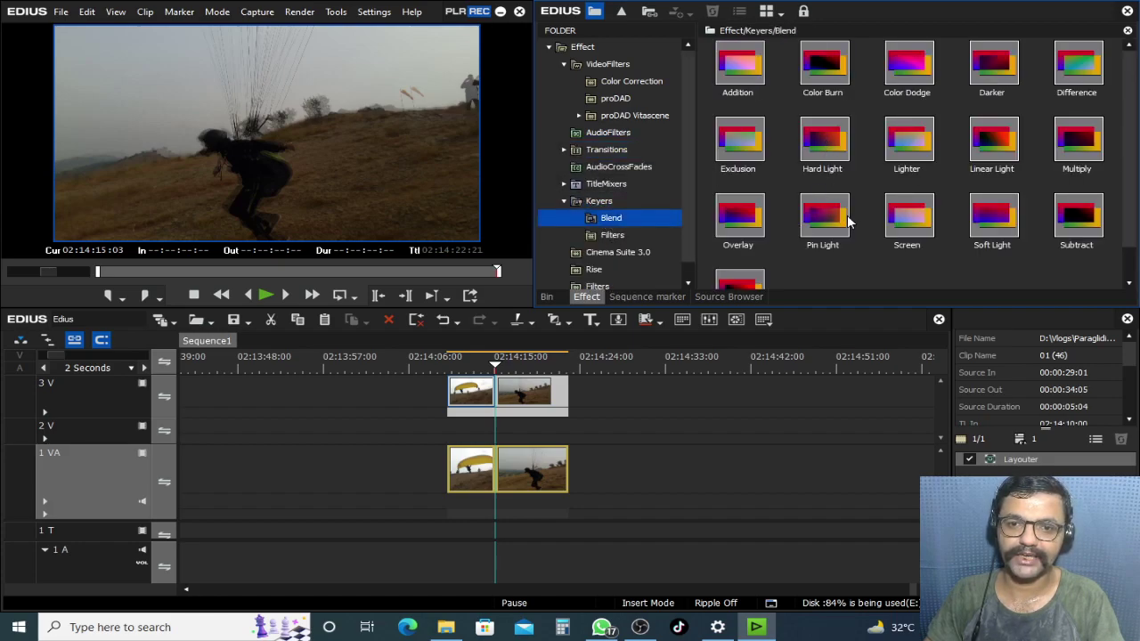
drag(906, 223, 517, 411)
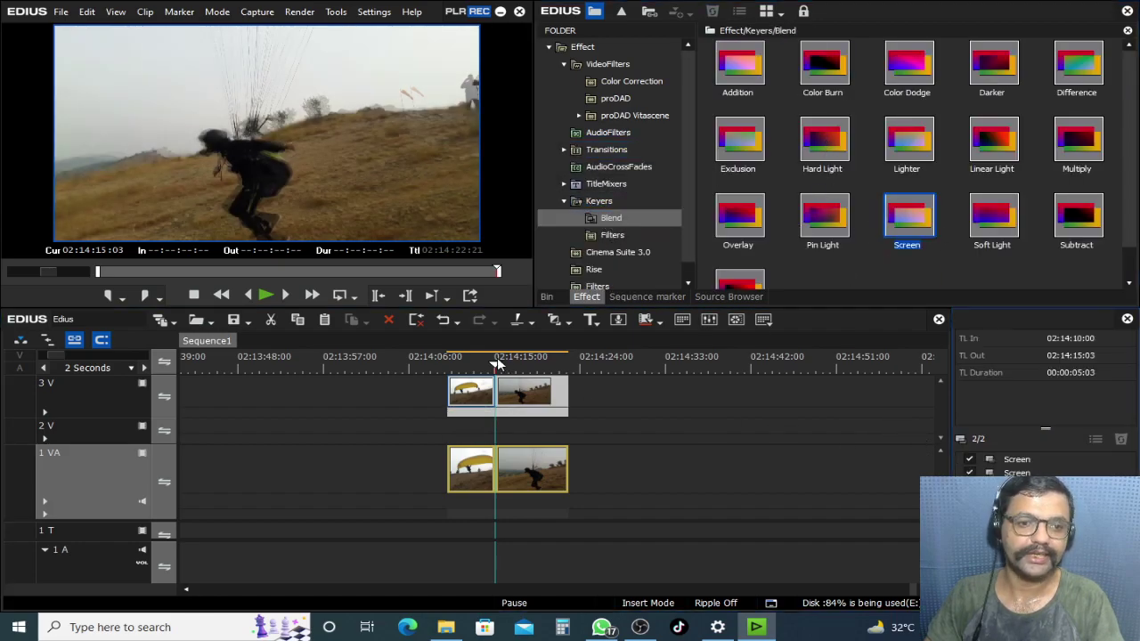
Step: Check the Screen-blended footage at 02:14:11:19 in the first part and at 02:14:16:09 in the second part
drag(487, 364, 463, 364)
click(472, 395)
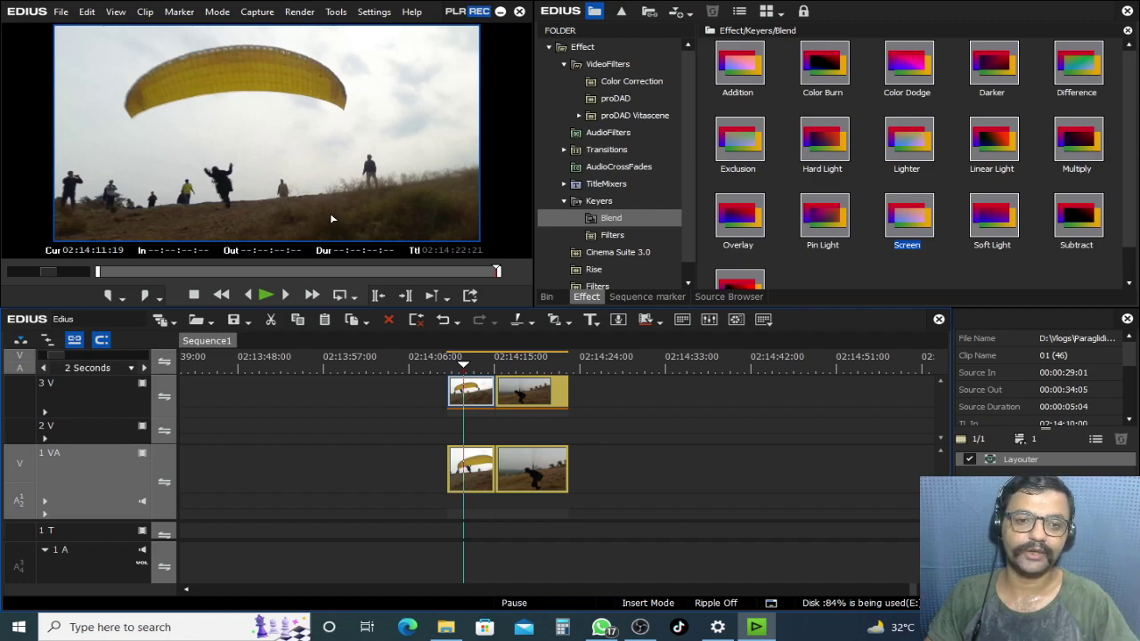
drag(481, 366, 507, 364)
click(519, 389)
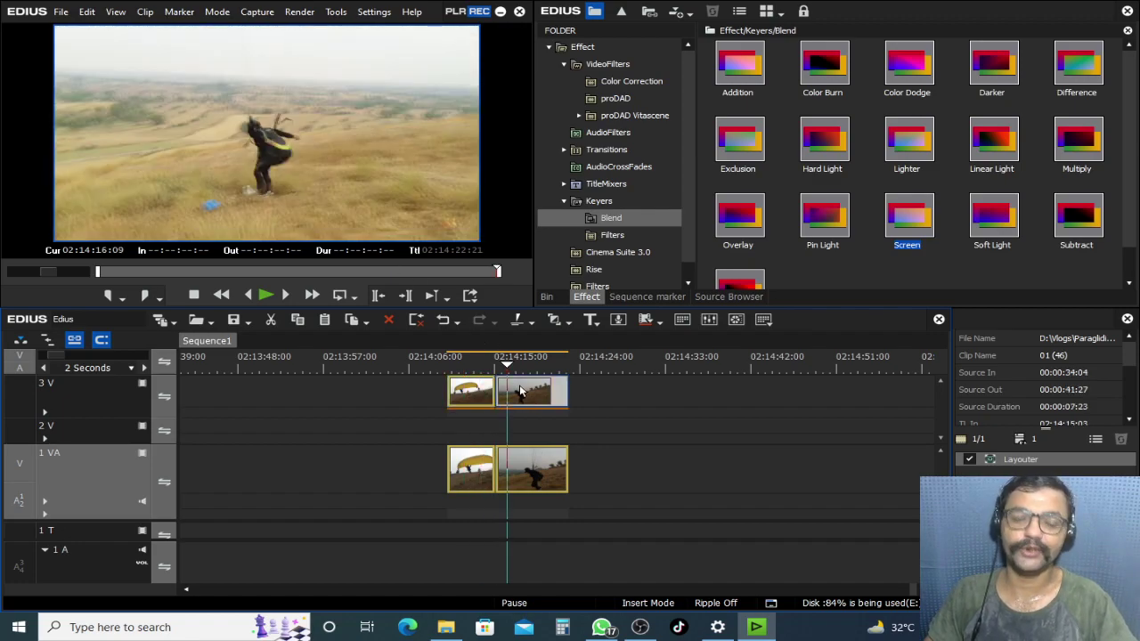
Step: Cut the stacked clips at 02:14:16:09, and remove the Screen blend from the first and last parts on track 3 V
drag(631, 551, 526, 357)
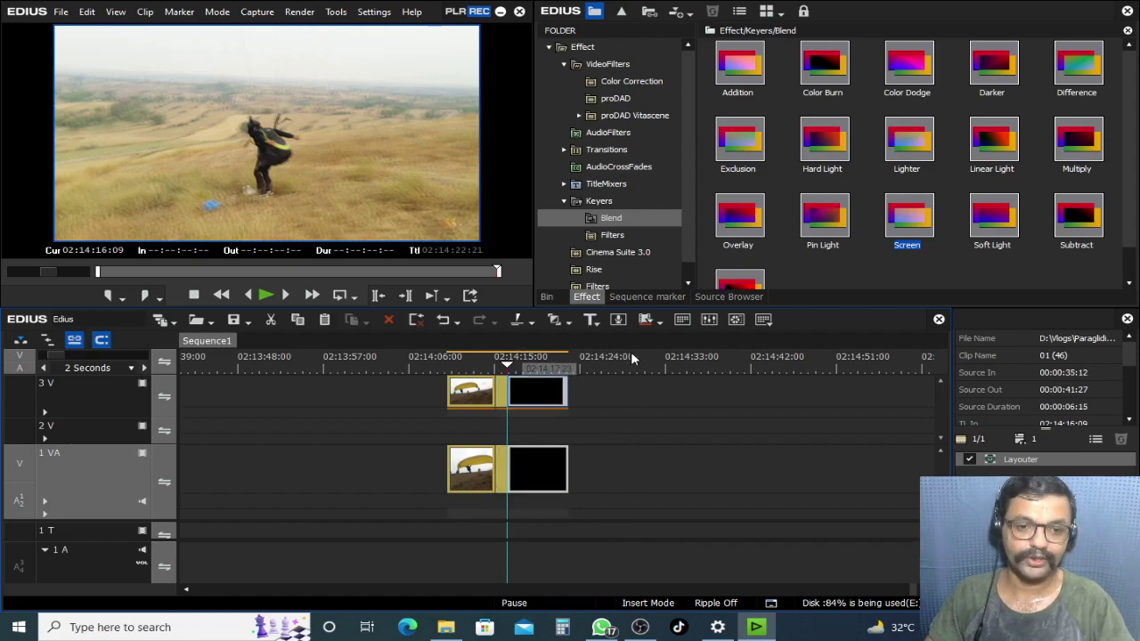
click(502, 413)
click(484, 363)
mouse_move(484, 363)
mouse_down()
mouse_move(506, 365)
mouse_move(494, 364)
mouse_up()
scroll(491, 384, up, 4)
scroll(493, 385, down, 3)
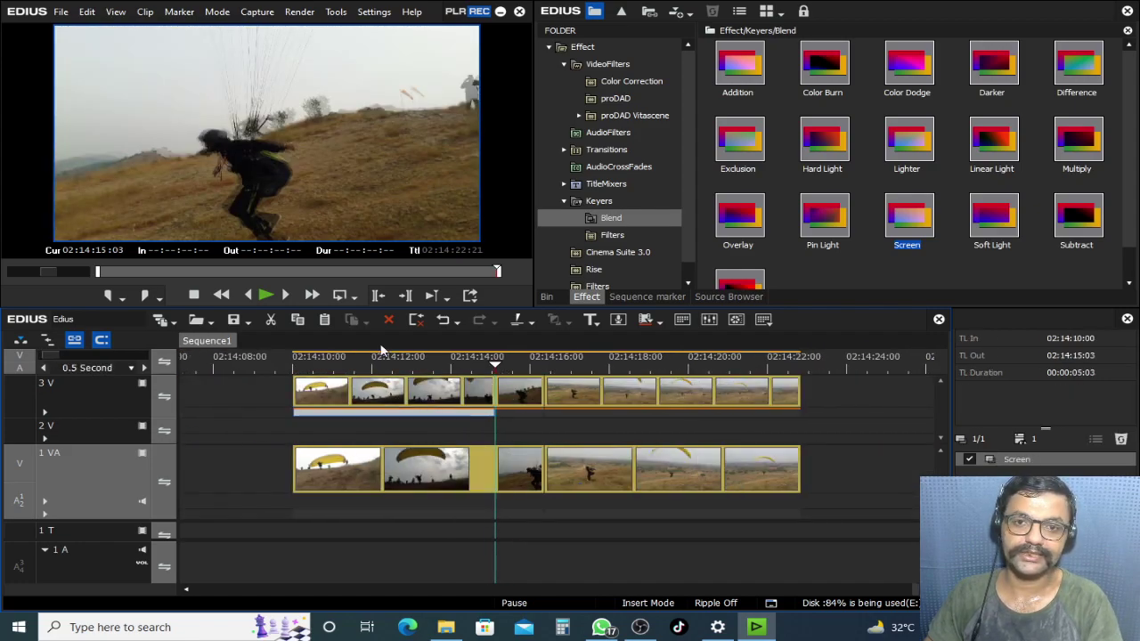
click(1016, 460)
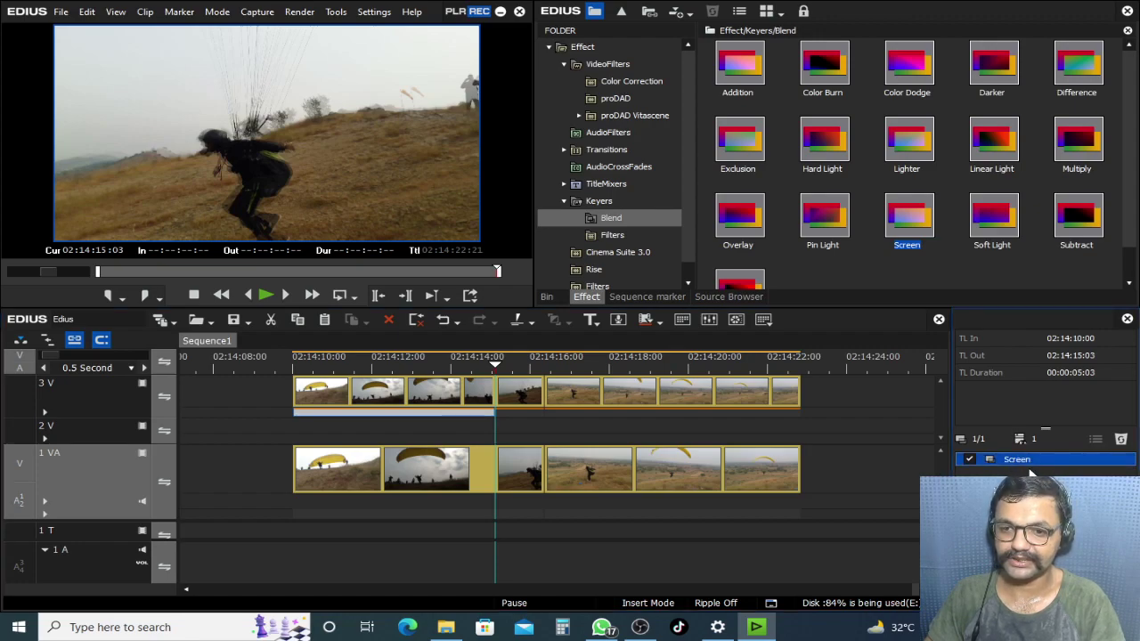
key(Delete)
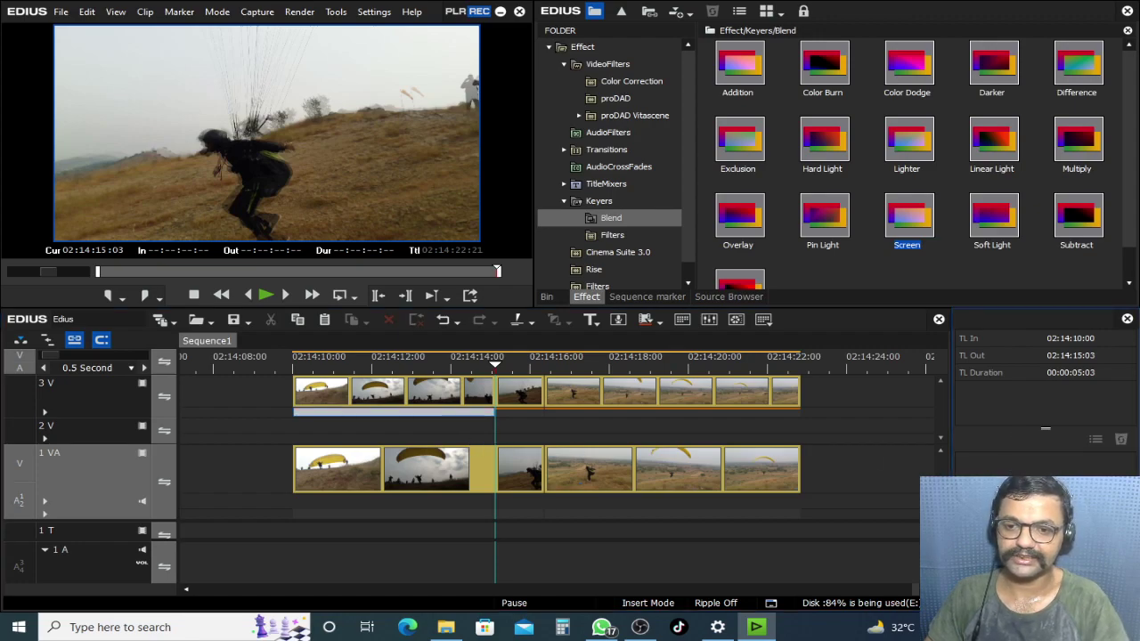
drag(341, 365, 611, 415)
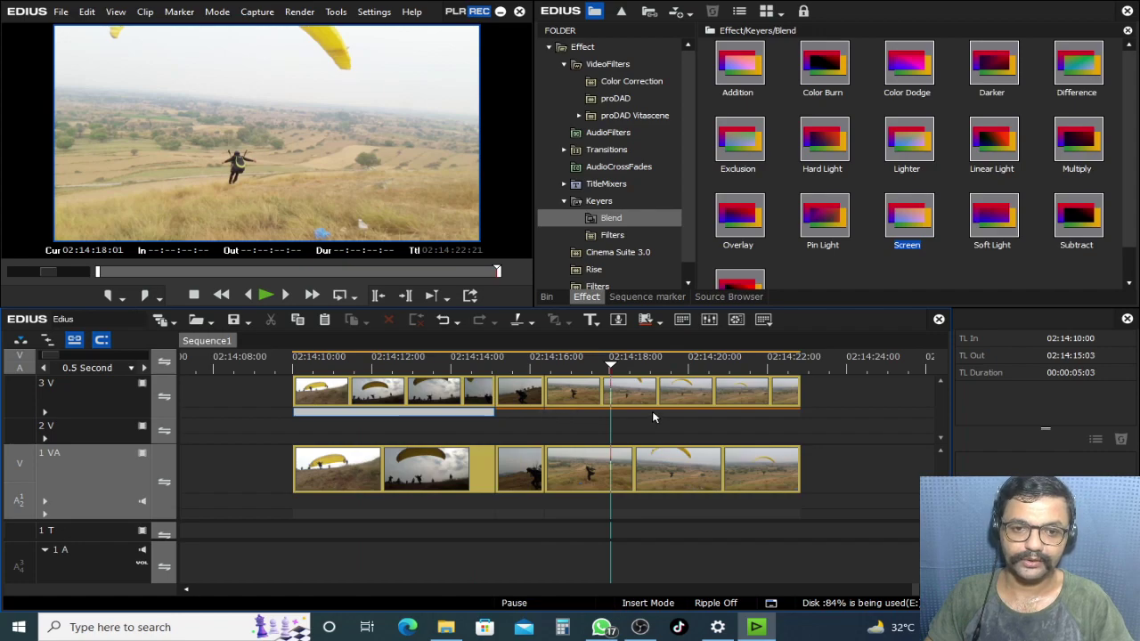
click(653, 414)
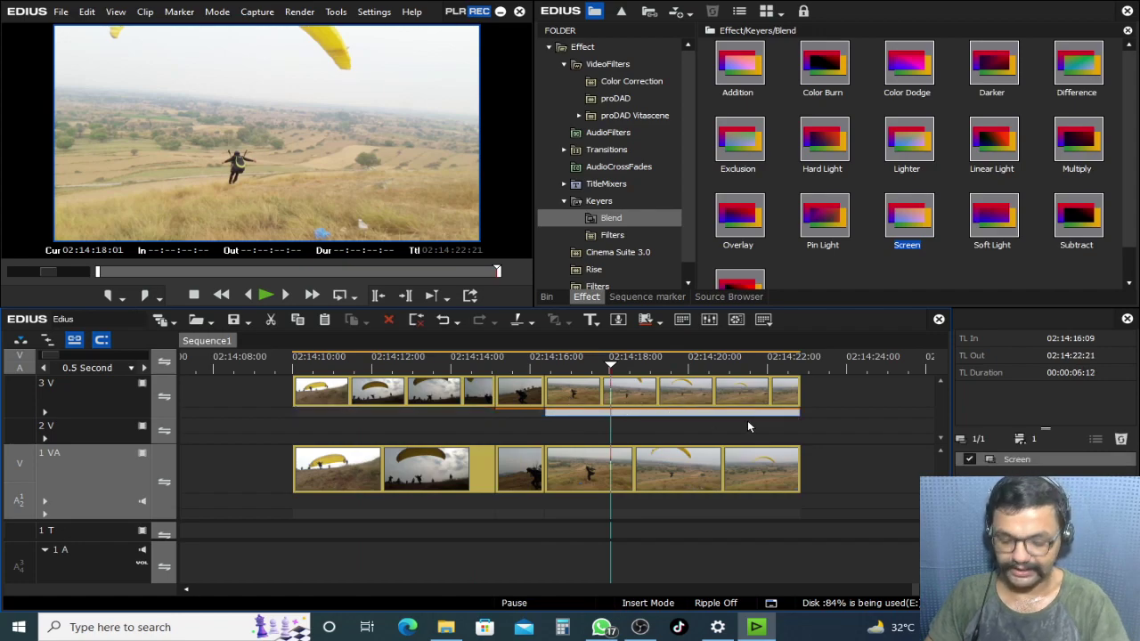
Step: Play the footage across the cuts at 02:14:15:03 and 02:14:16:09 to compare the parts with and without Screen
click(511, 365)
key(space)
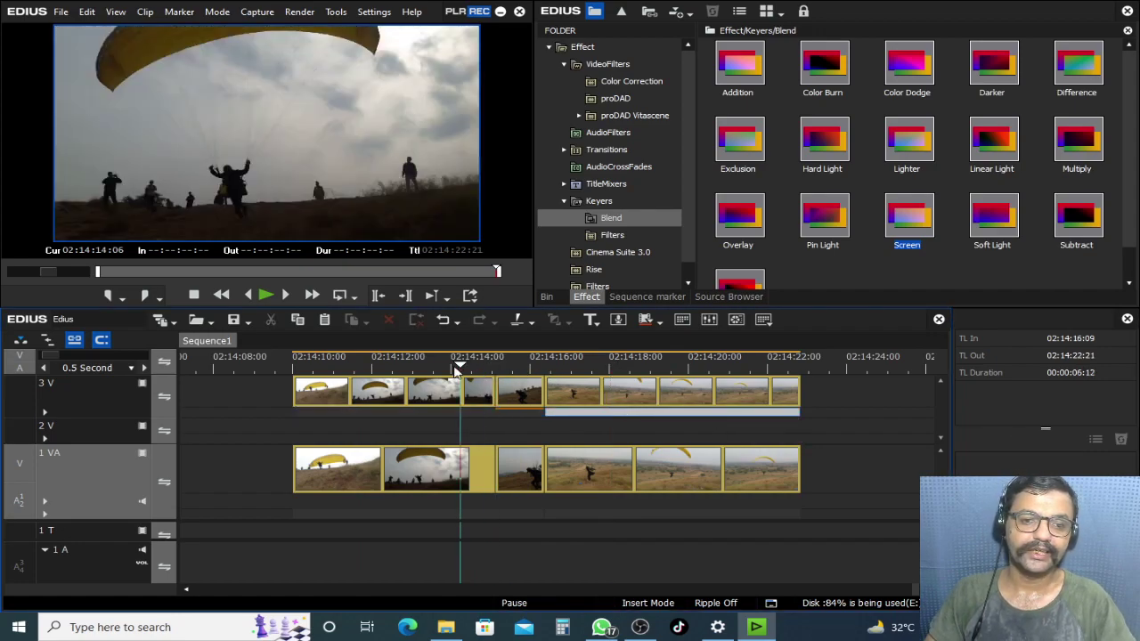
key(space)
click(482, 365)
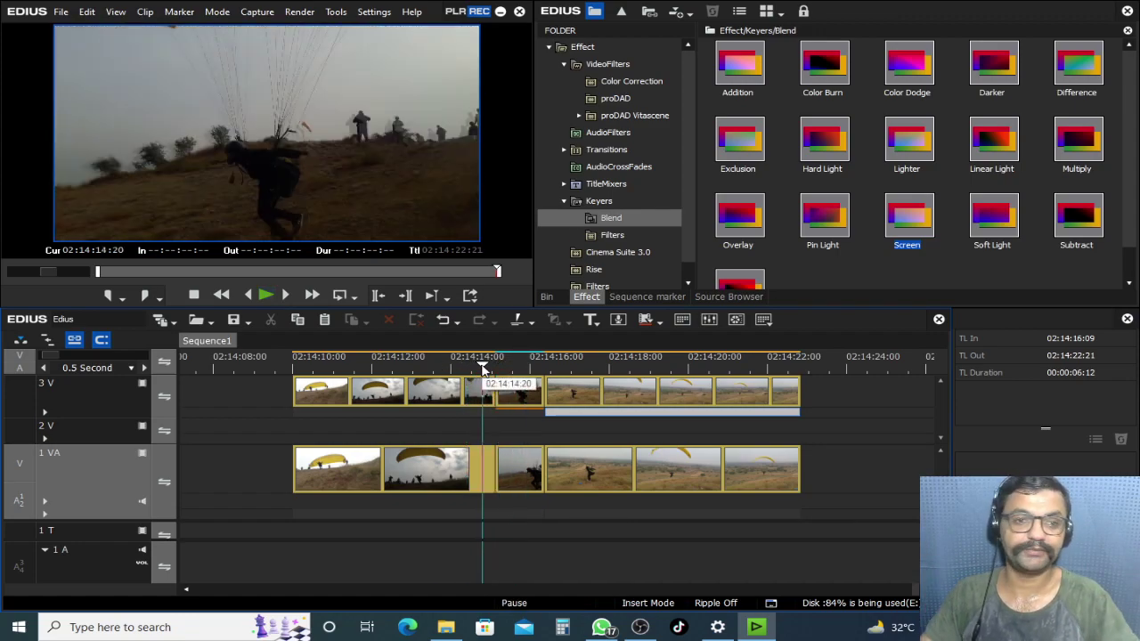
key(space)
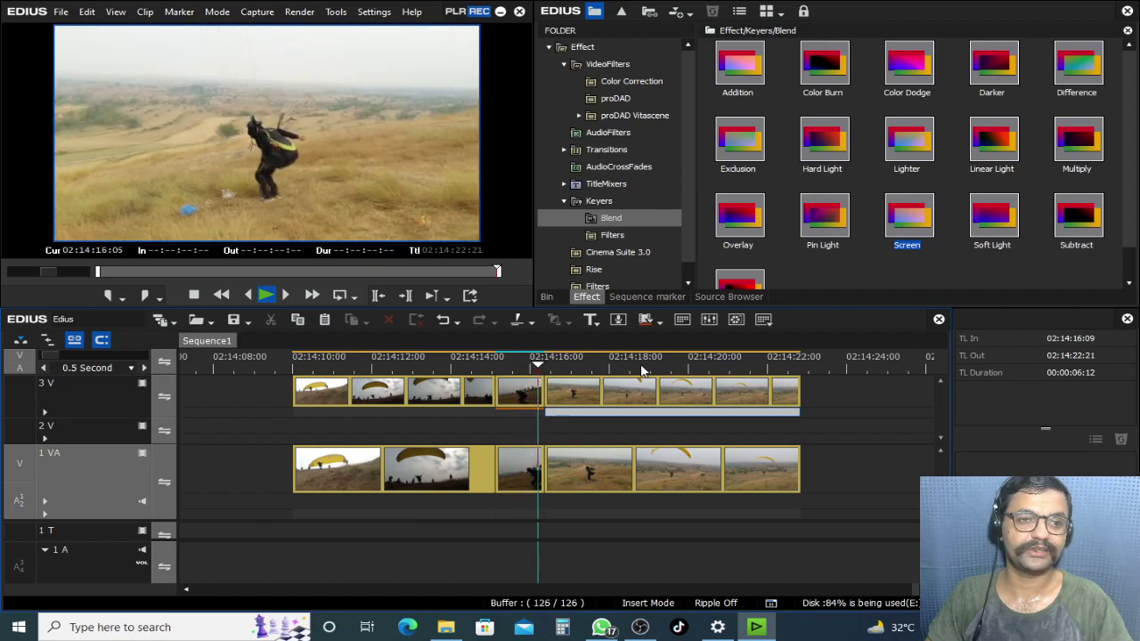
key(space)
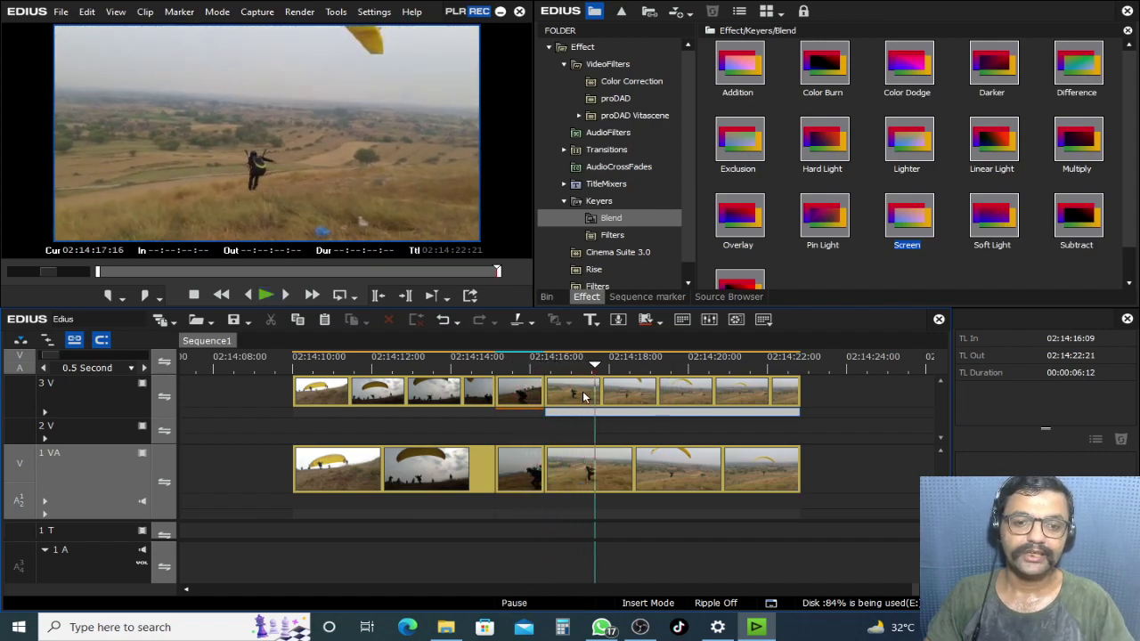
Step: Rejoin the cut parts on track 1 VA into one clip starting at 02:14:10:00
scroll(584, 396, down, 4)
scroll(586, 405, up, 2)
scroll(588, 409, down, 3)
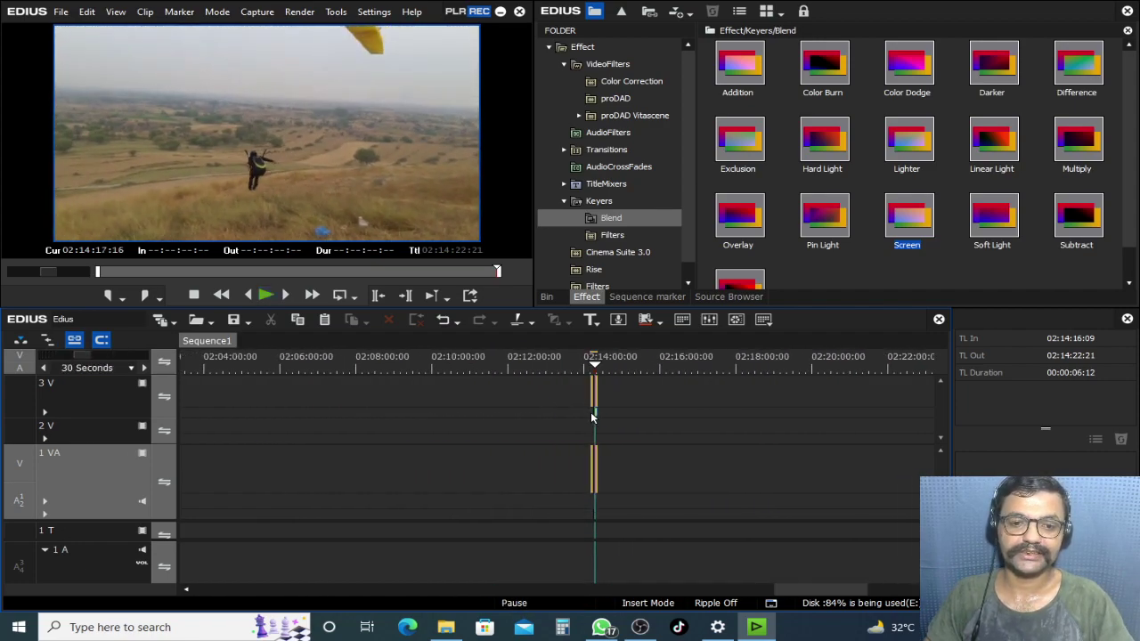
scroll(590, 417, up, 3)
drag(647, 429, 509, 377)
drag(643, 437, 618, 488)
key(Delete)
drag(603, 481, 787, 479)
key(ctrl+z)
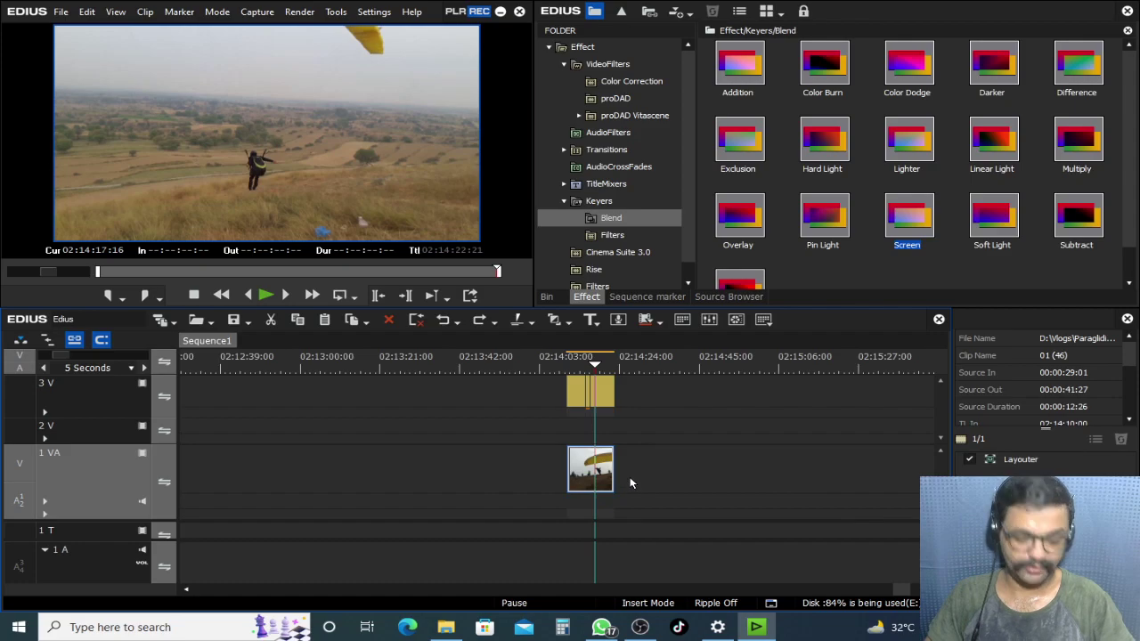
Step: Paste a copy of the rejoined clip on track 1 VA at 02:15:06:17
drag(719, 364, 781, 364)
key(ctrl+v)
click(796, 364)
scroll(833, 367, up, 5)
scroll(806, 371, down, 3)
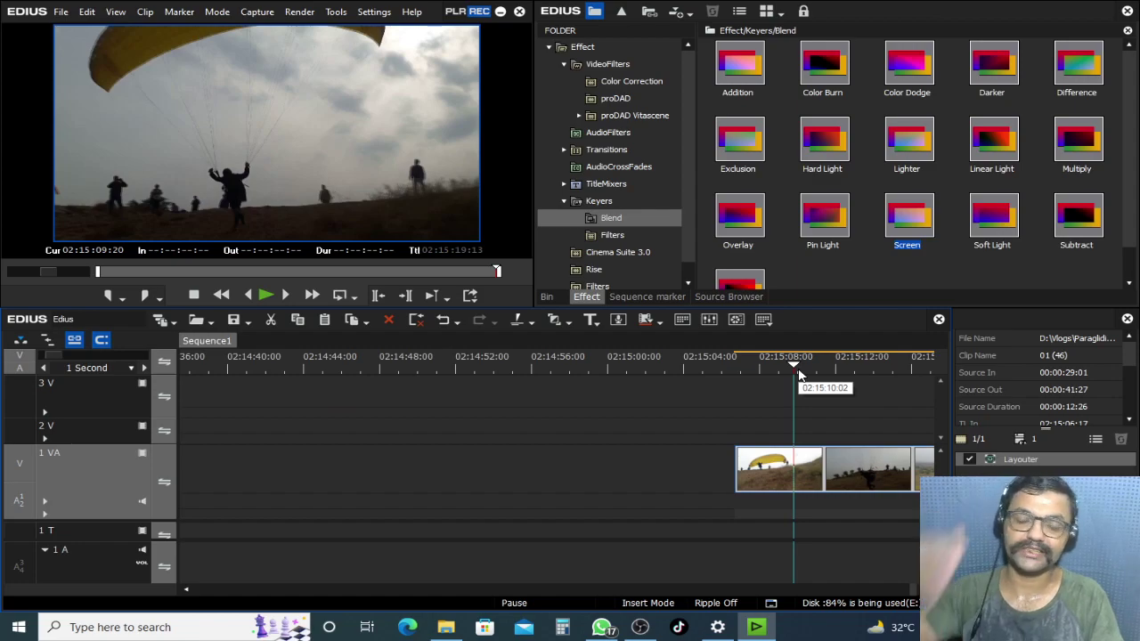
scroll(783, 410, down, 2)
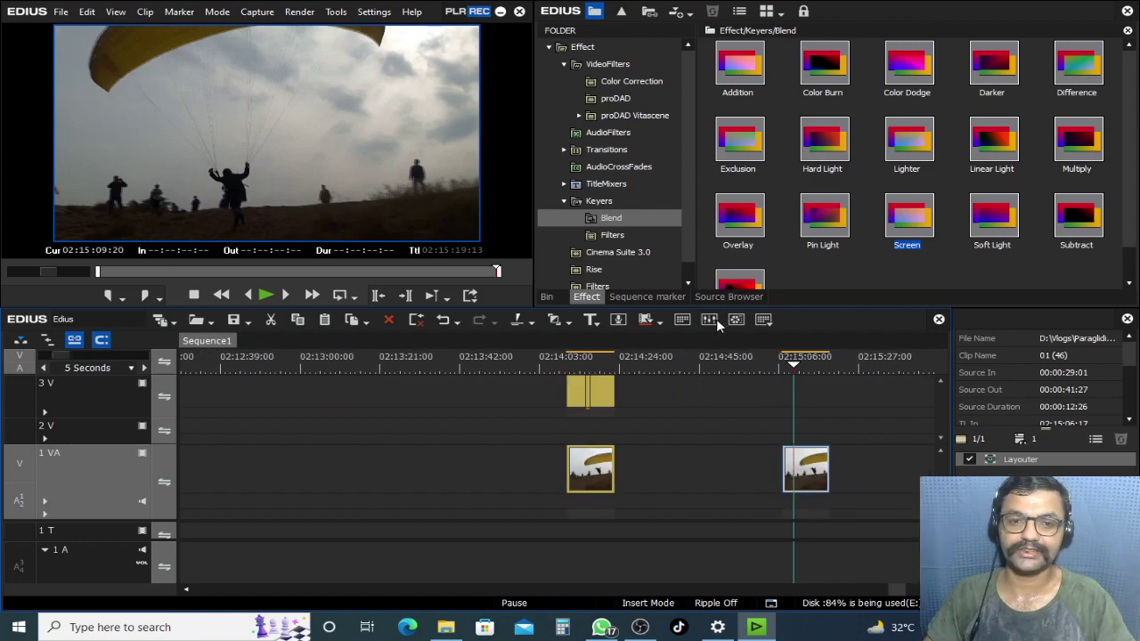
Step: Place the Sequence .00_ still image from the Bin on track 3 V at 02:15:06:17, and extend it to 02:15:19:13
click(546, 297)
drag(748, 234, 788, 428)
scroll(853, 437, up, 2)
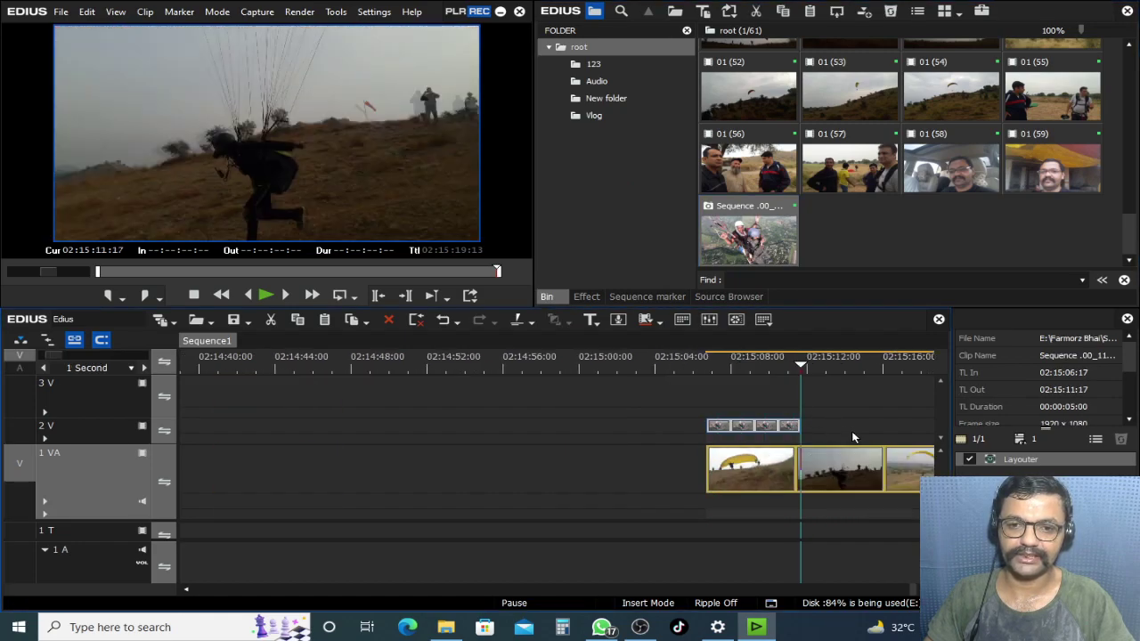
key(a)
drag(765, 365, 834, 425)
drag(661, 429, 653, 398)
Step: Play the stacked image and clip from 02:15:06:17 to check which track is shown
drag(594, 357, 637, 358)
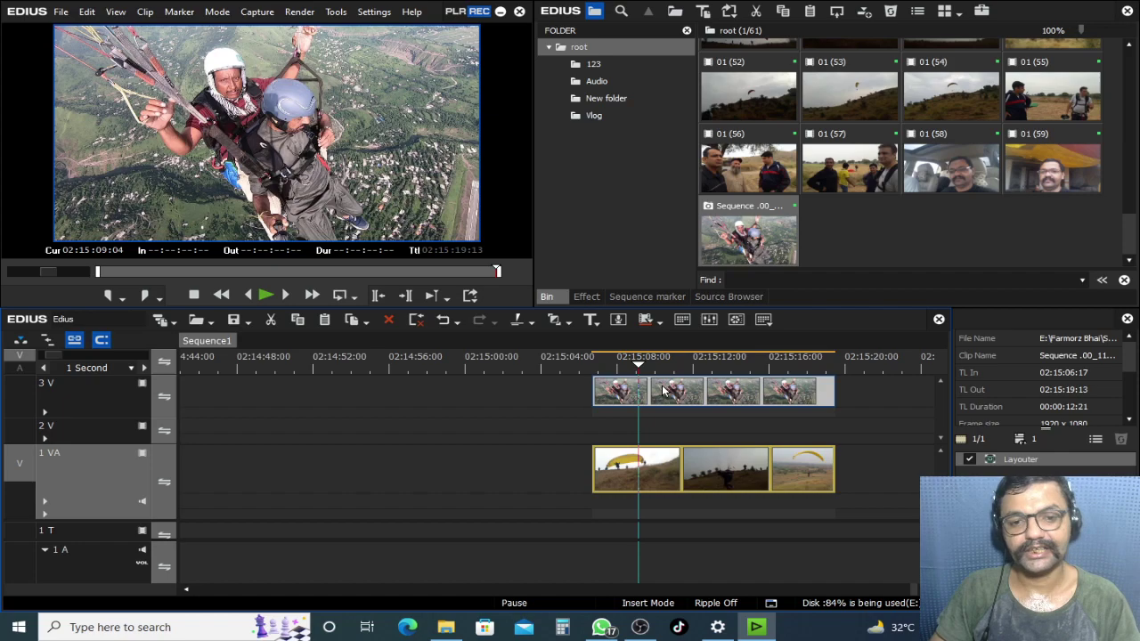
key(Page_Up)
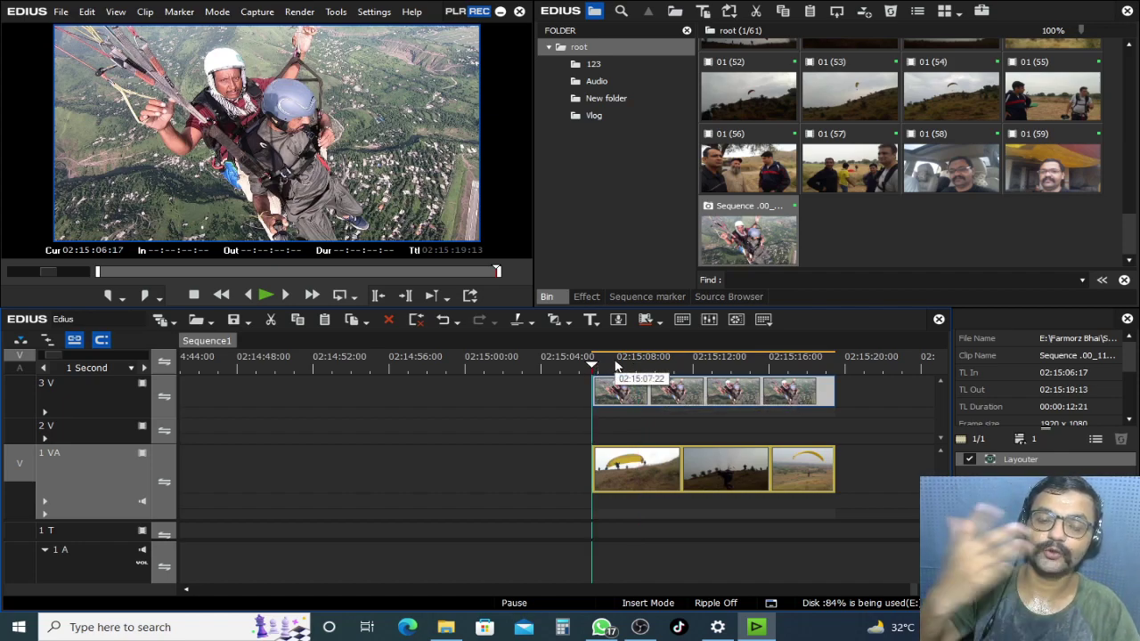
key(space)
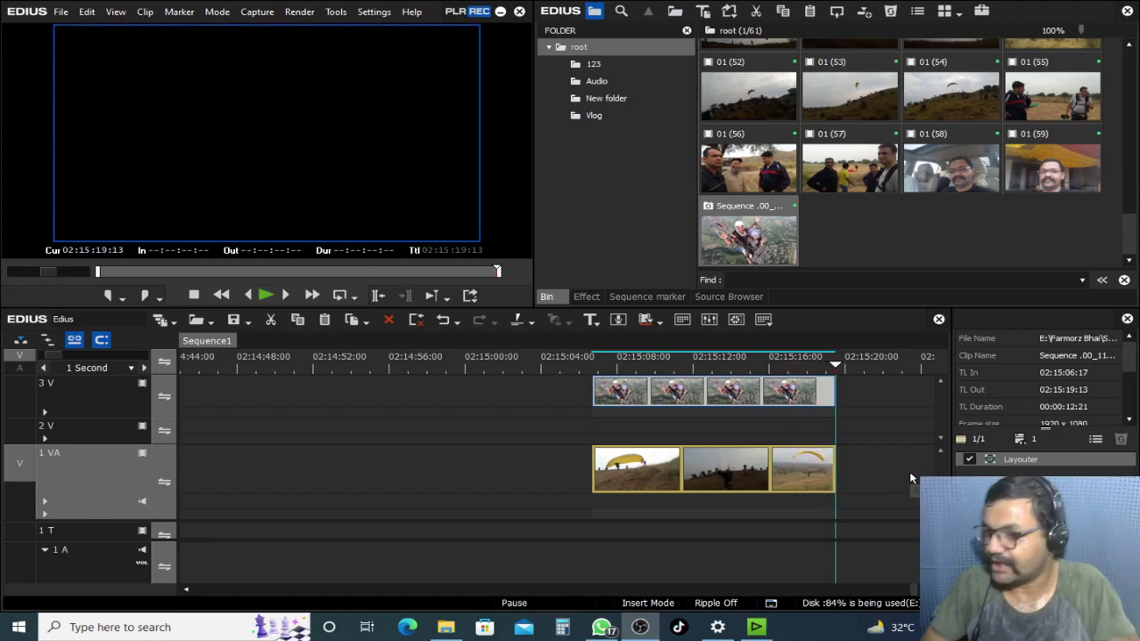
drag(718, 358, 637, 358)
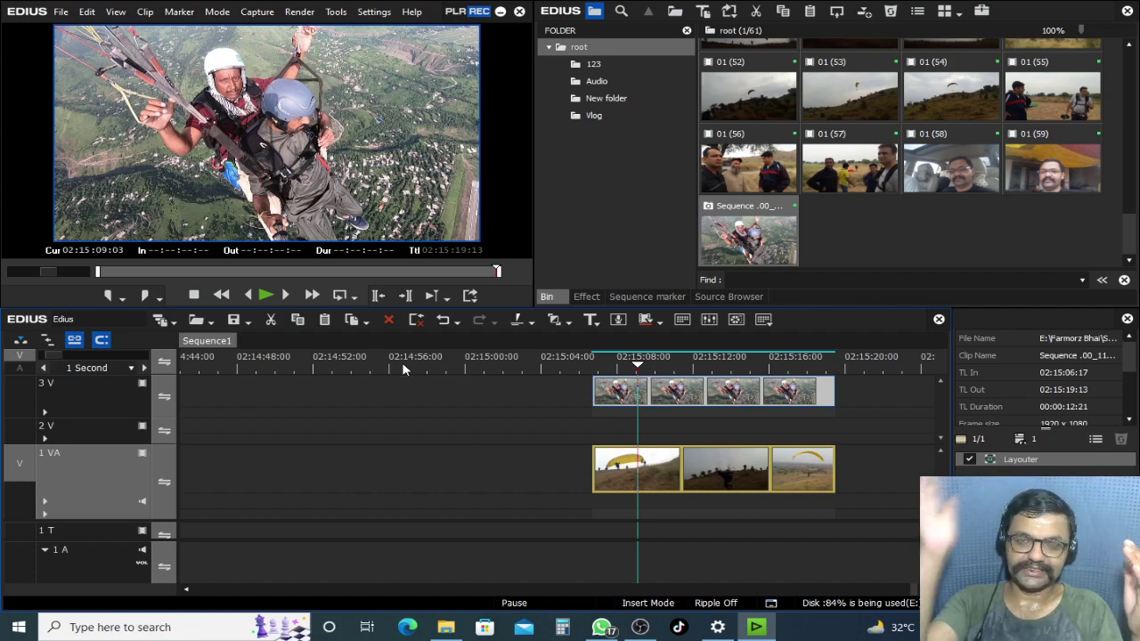
Step: Expand the mixer lane of track 3 V, enlarge the timeline area, and enable the track's transparency line
click(44, 412)
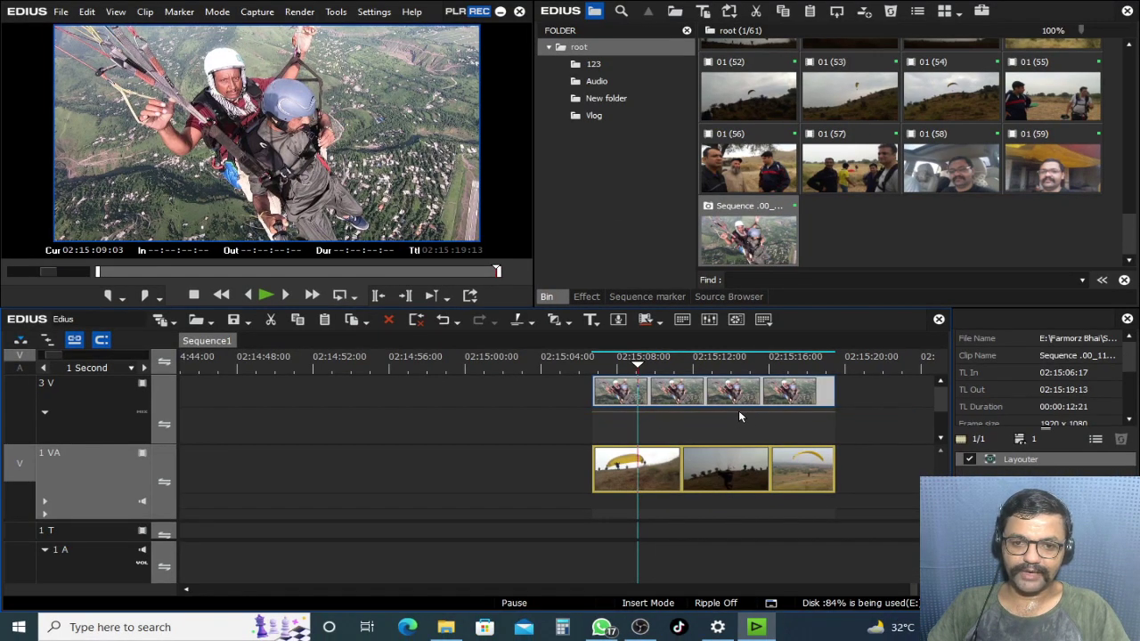
click(738, 416)
drag(948, 412, 951, 405)
drag(675, 303, 657, 223)
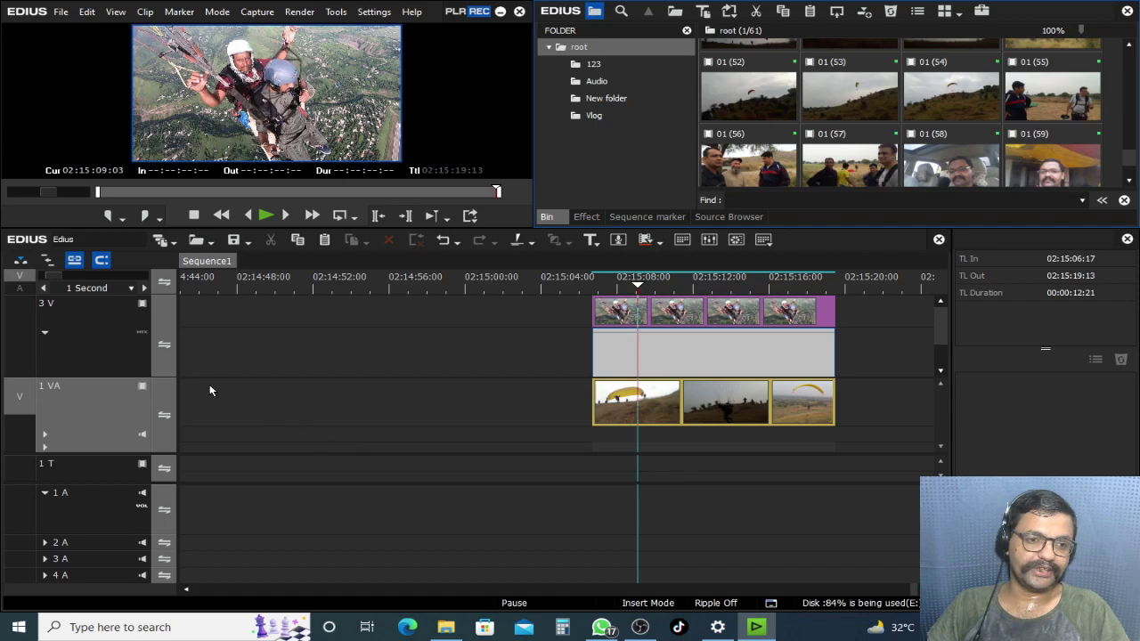
click(143, 334)
Step: Try lowering the still image's transparency line on track 3 V, undo the change, and return to 02:15:06:17
drag(689, 331, 689, 360)
key(ctrl+z)
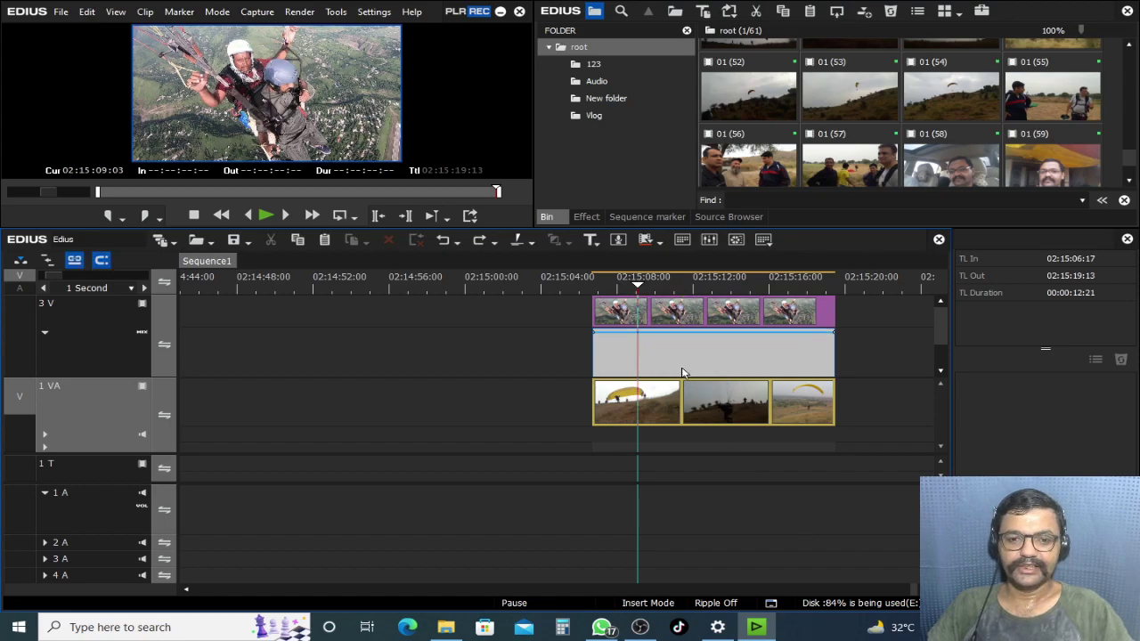
click(601, 294)
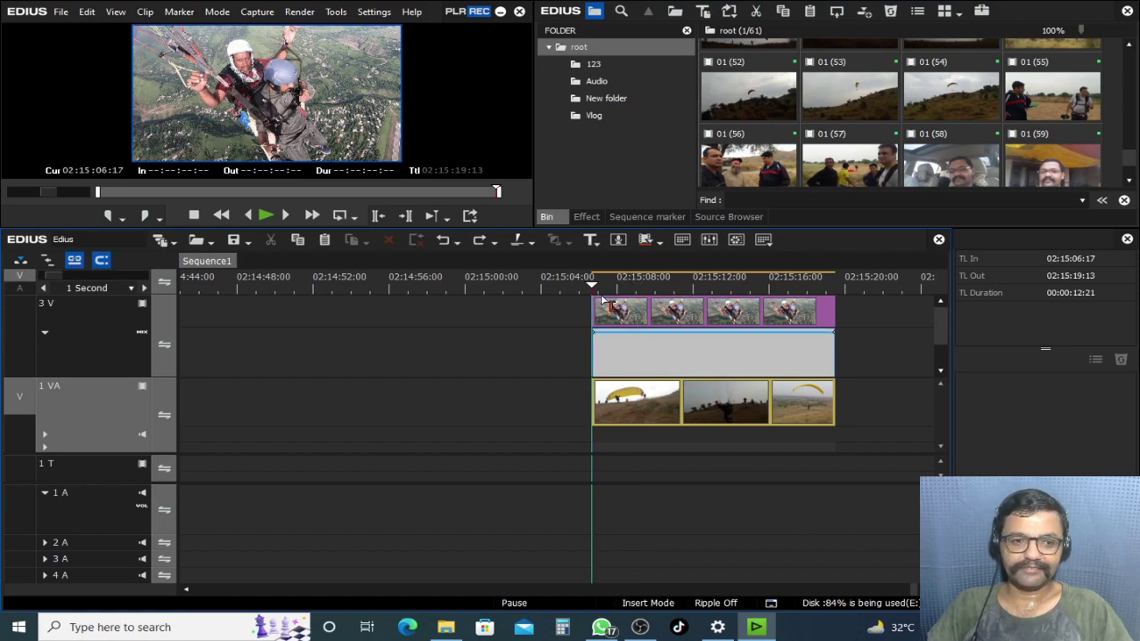
Step: Enlarge the preview area and examine the transparency line's start and end points on the still image
drag(595, 228, 569, 322)
scroll(636, 424, up, 1)
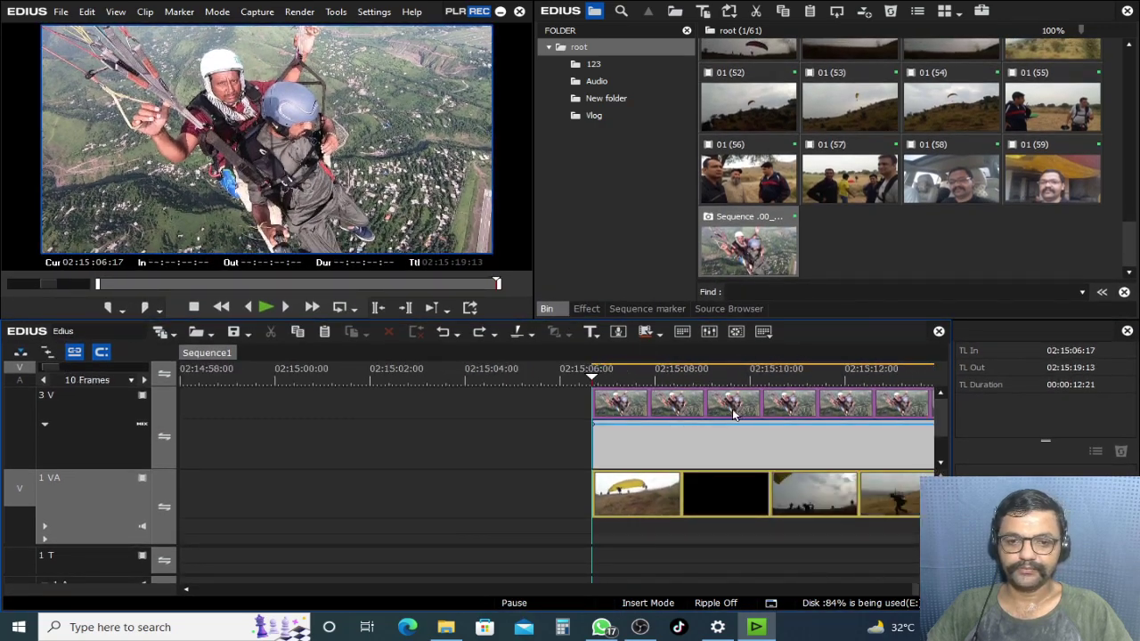
drag(604, 435, 650, 378)
scroll(633, 410, down, 3)
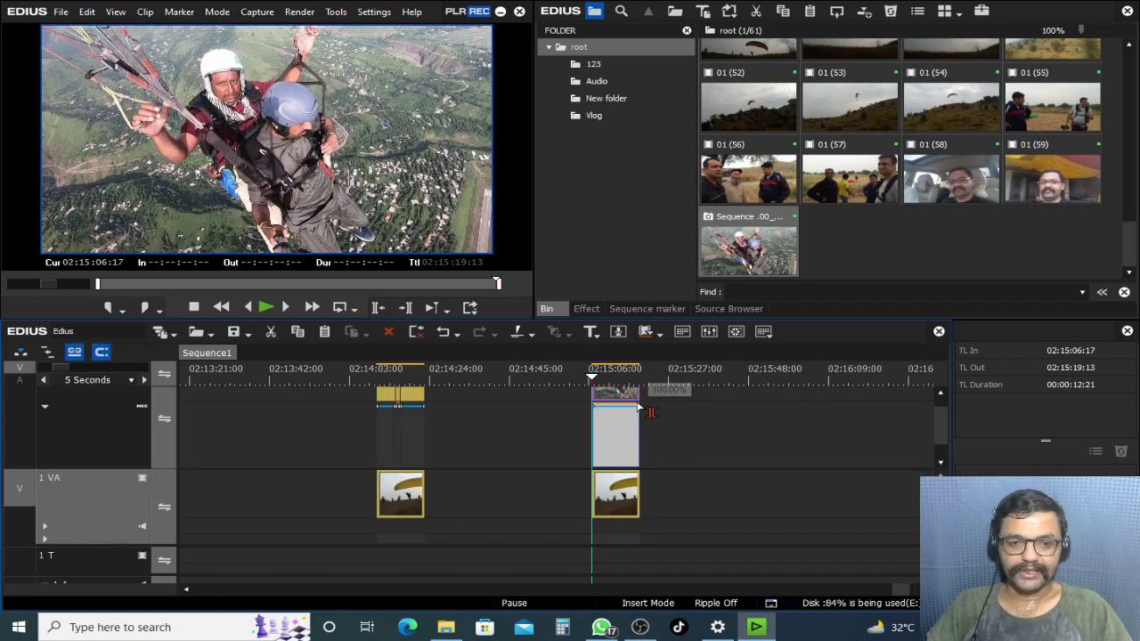
scroll(658, 437, up, 3)
scroll(659, 437, down, 2)
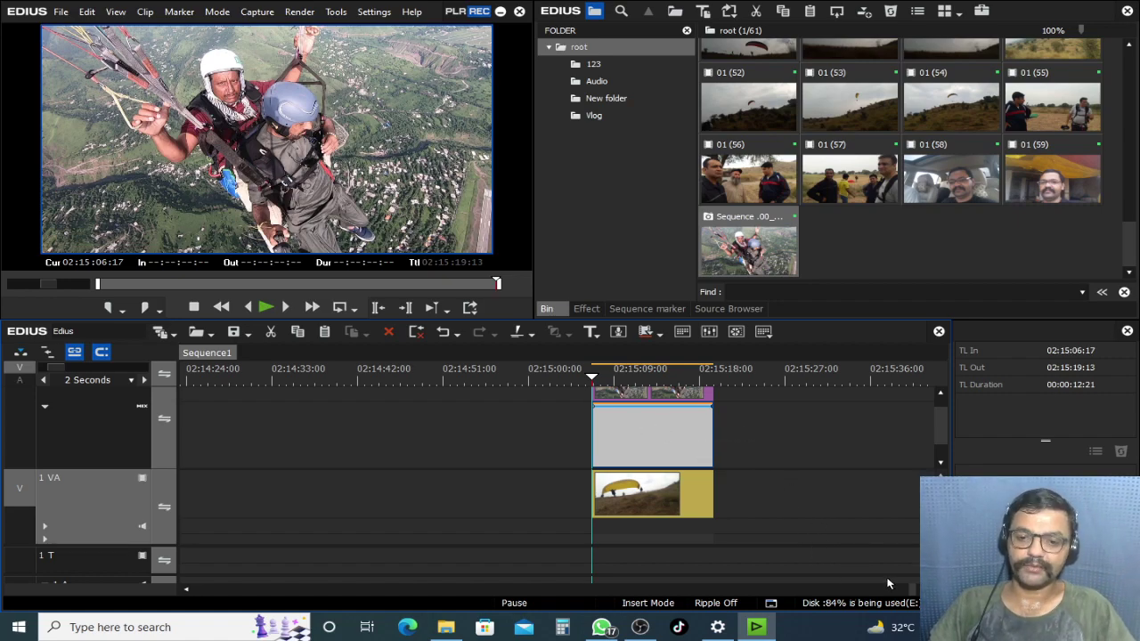
Step: Move the playhead to 02:15:09:13 over the still image, and enlarge the preview area slightly more
scroll(631, 447, up, 2)
drag(629, 374, 534, 435)
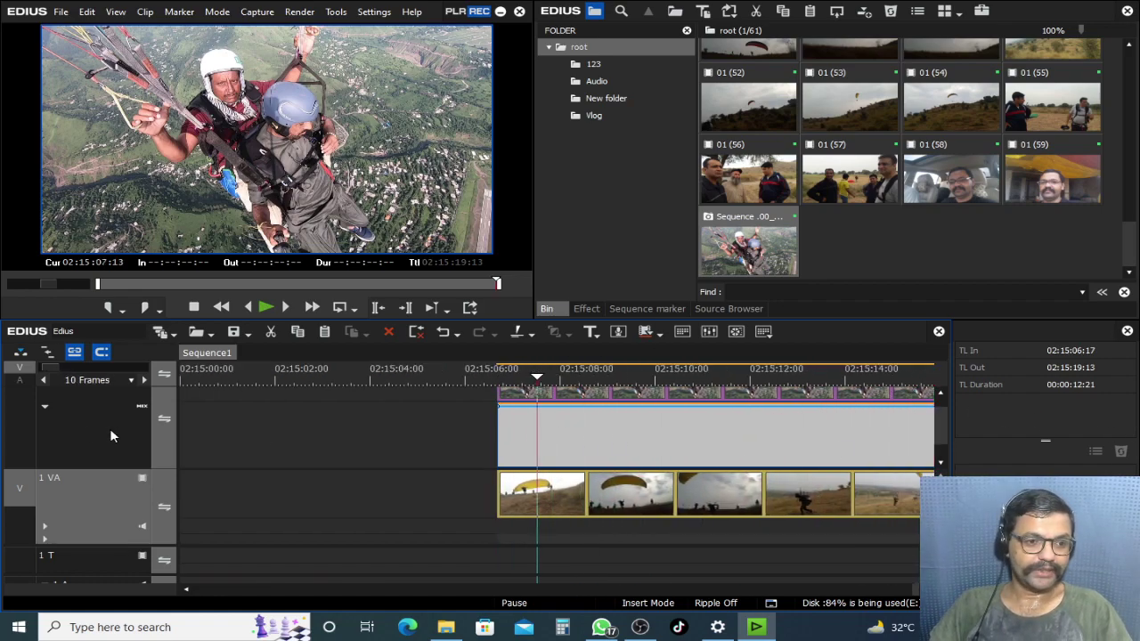
drag(578, 390, 632, 385)
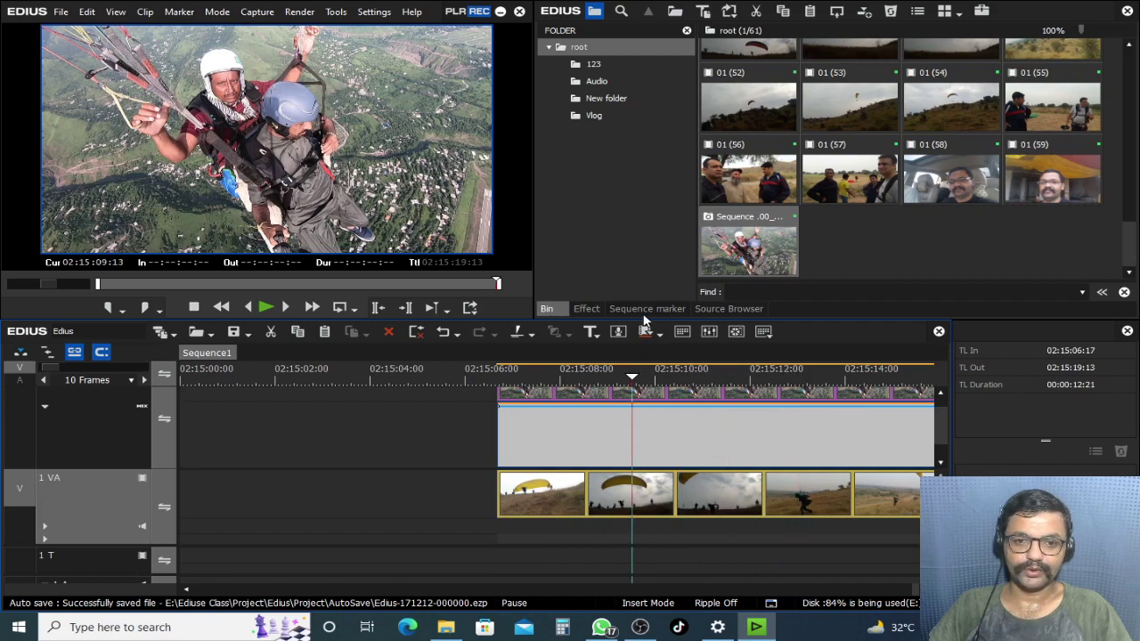
drag(638, 318, 638, 332)
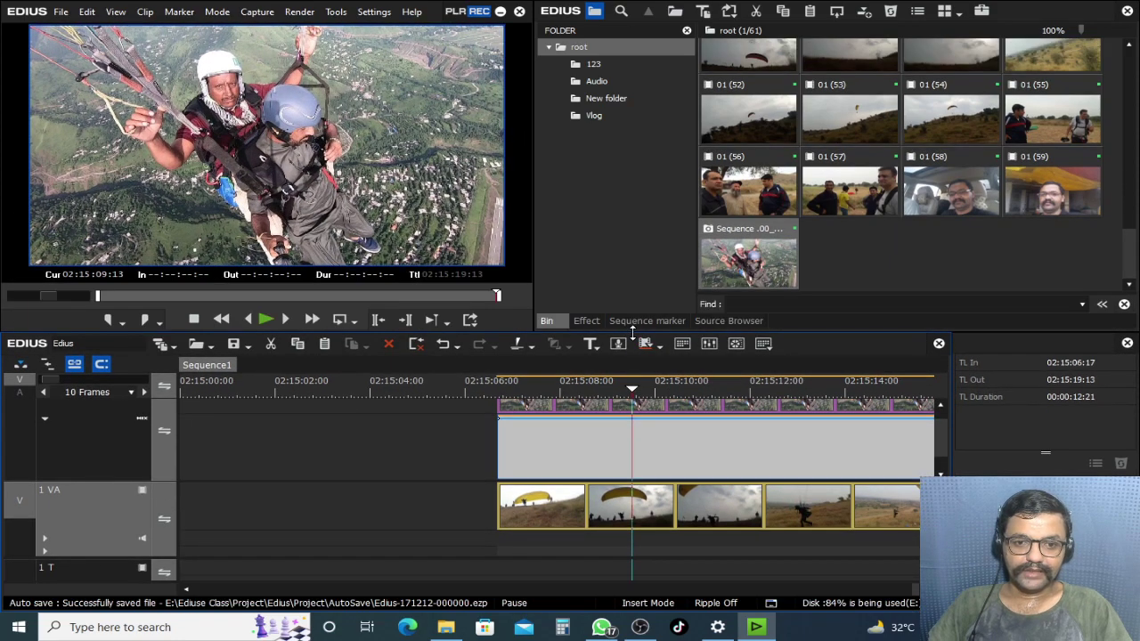
Step: Set the height of the selected track 3 V to 2
drag(940, 446, 934, 439)
right_click(112, 428)
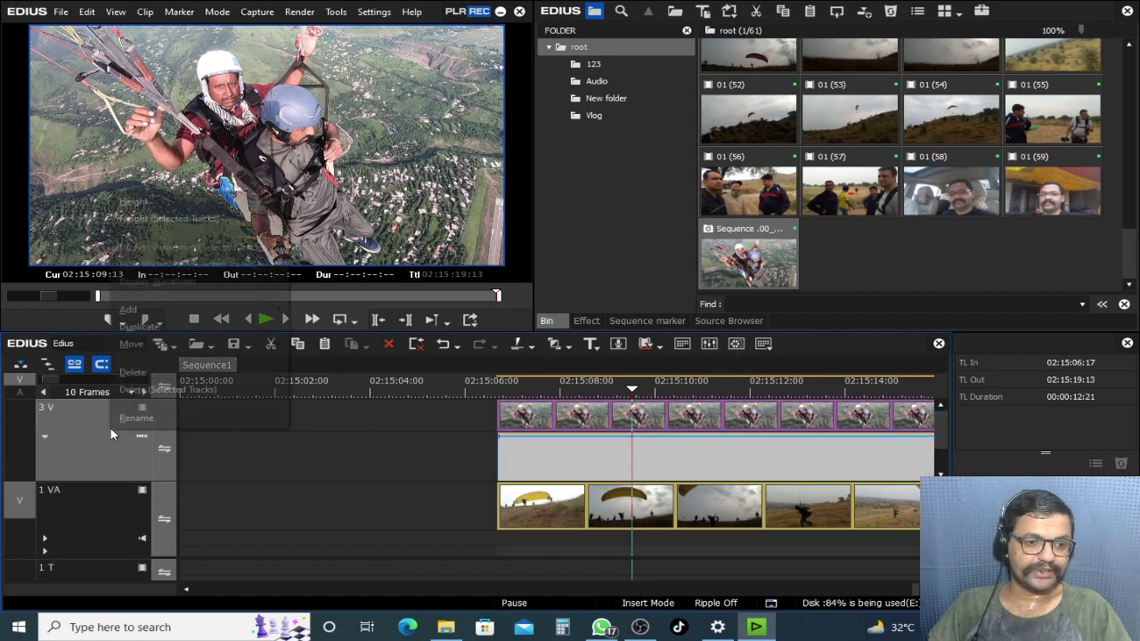
mouse_move(256, 220)
click(309, 256)
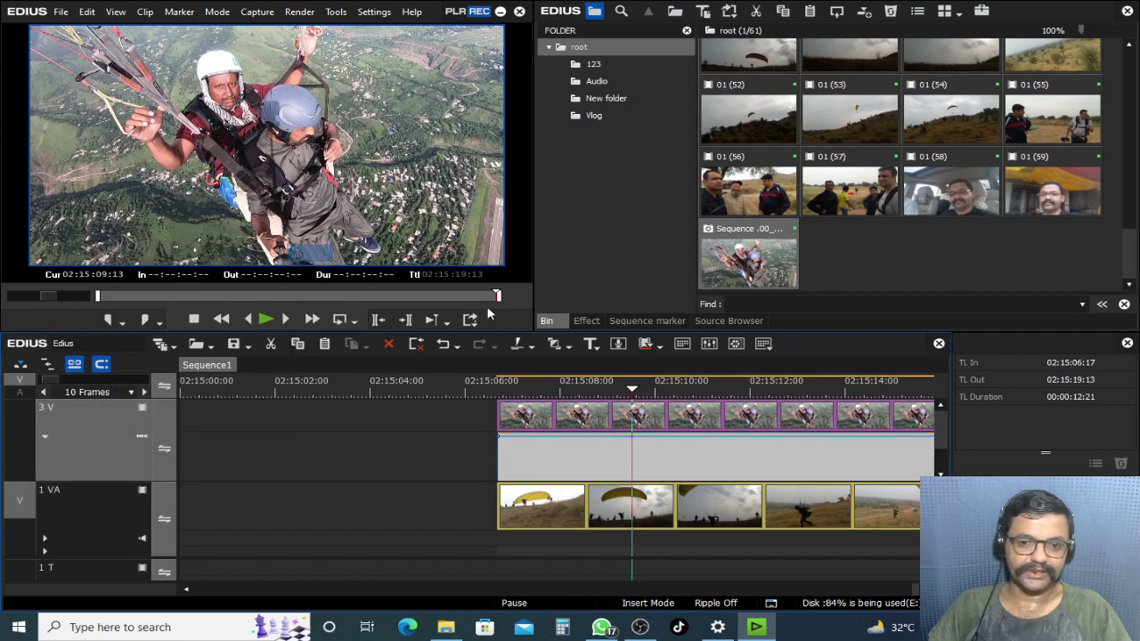
right_click(88, 445)
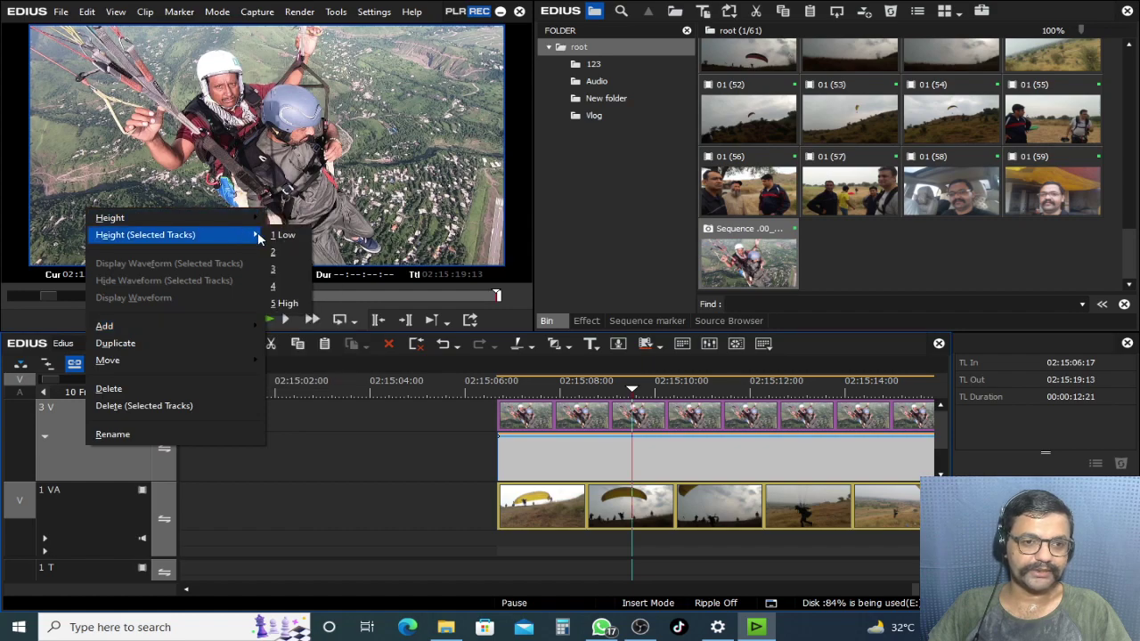
click(294, 254)
Step: Try a fade-in by lowering the start point of the still image's transparency line on track 3 V, and return the playhead to 02:15:06:17
click(698, 385)
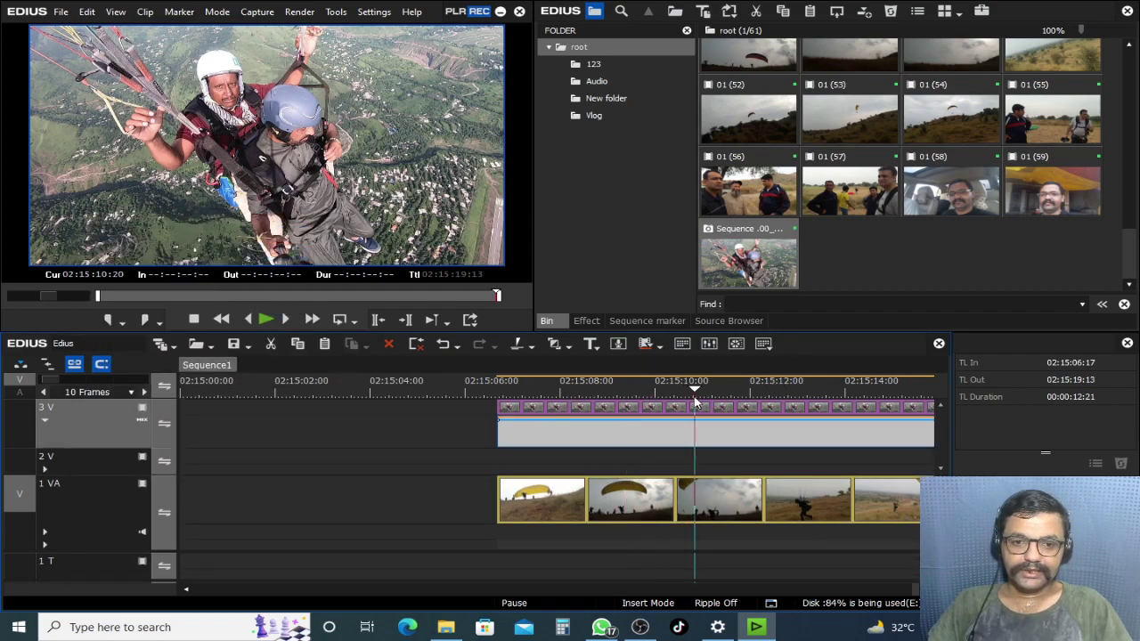
drag(723, 390, 673, 425)
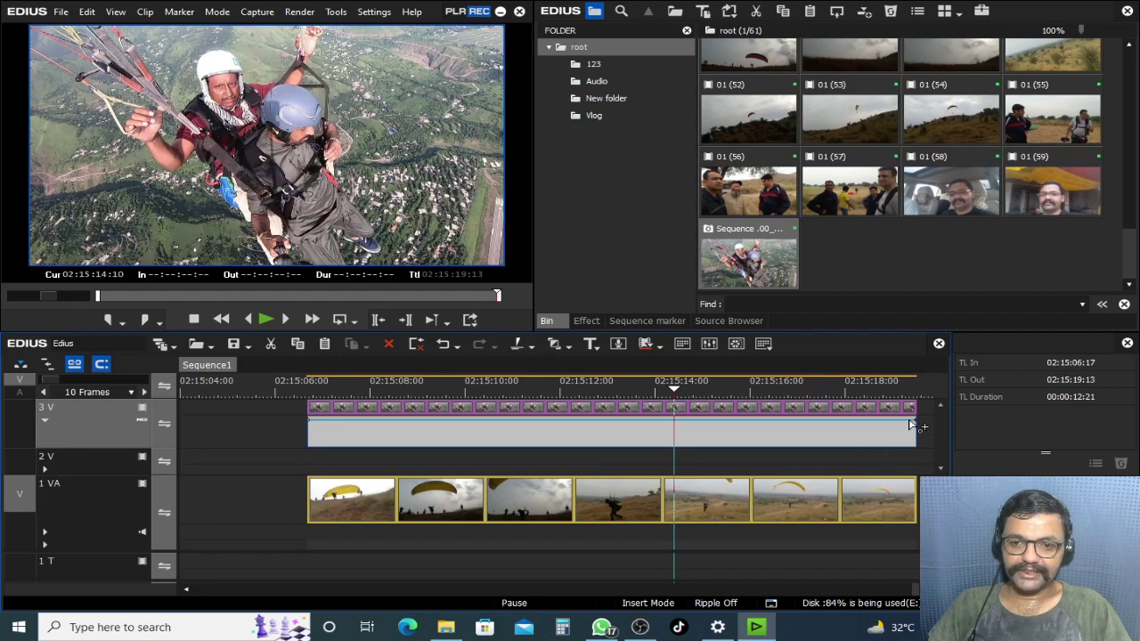
click(316, 385)
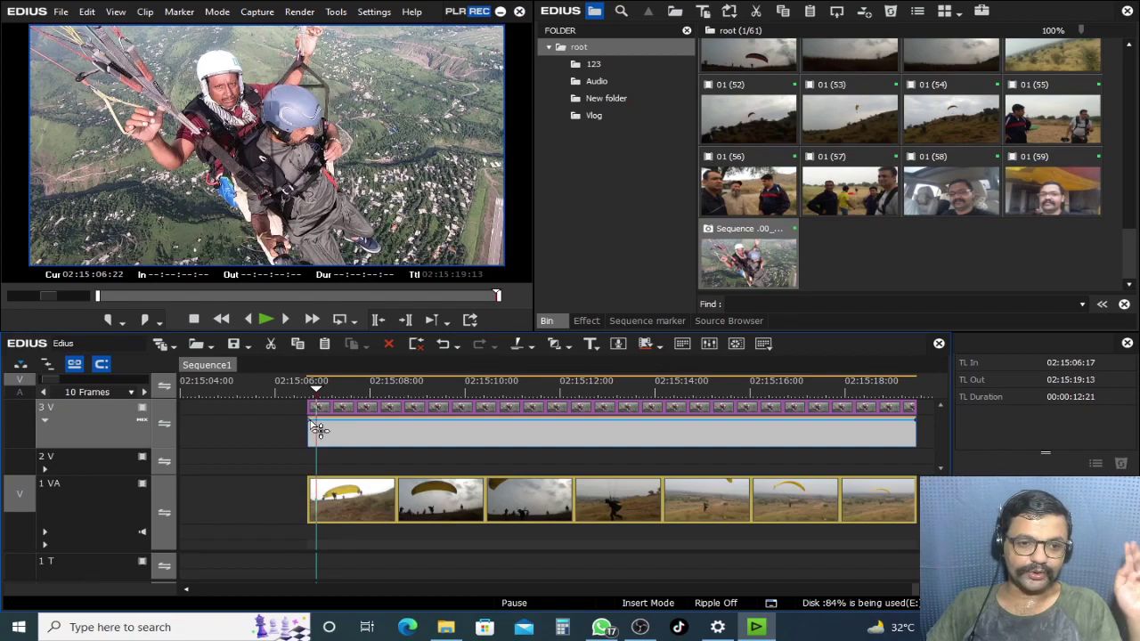
drag(318, 431, 313, 443)
mouse_move(315, 389)
mouse_down()
mouse_move(343, 401)
mouse_move(311, 405)
mouse_up()
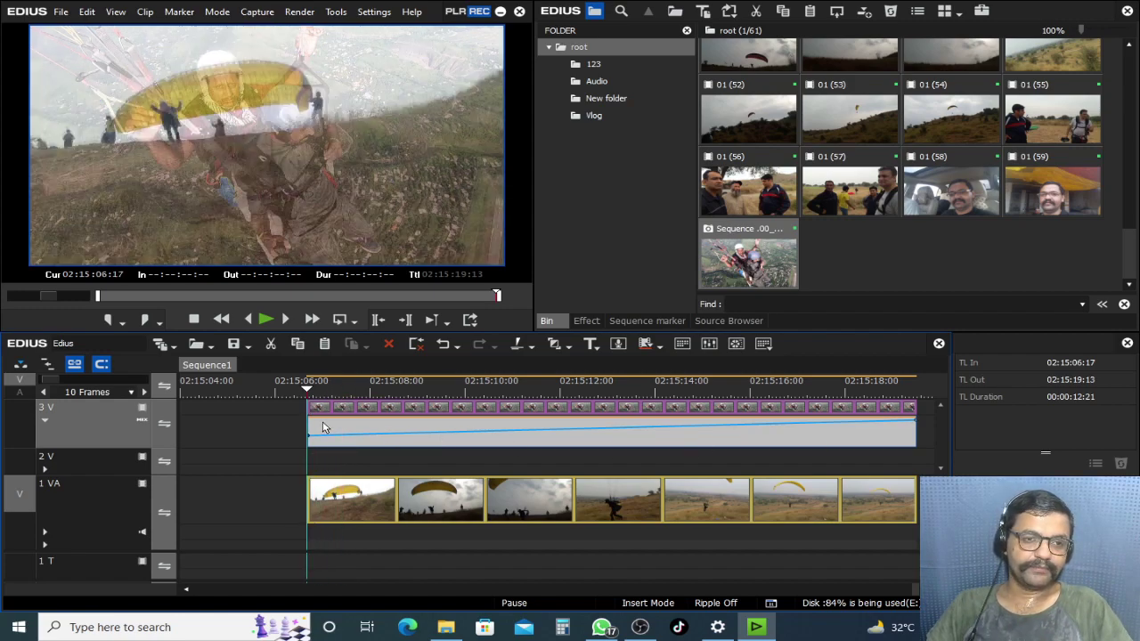
Step: Play the still image's fade-in over the footage and scrub to the end of the clip at 02:15:19:13
key(space)
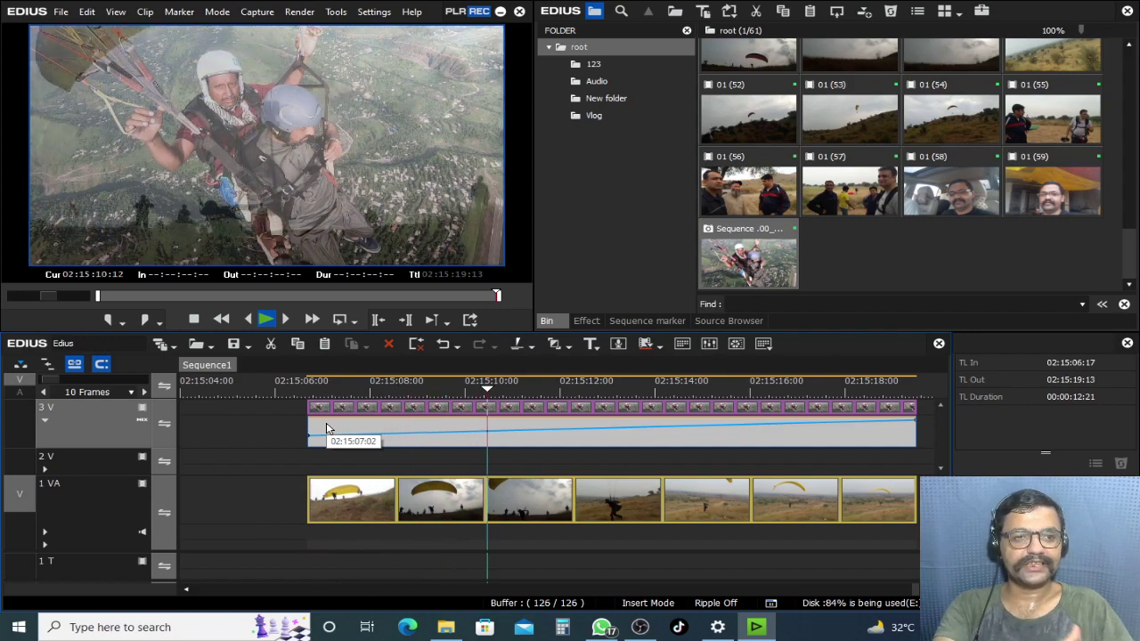
key(q)
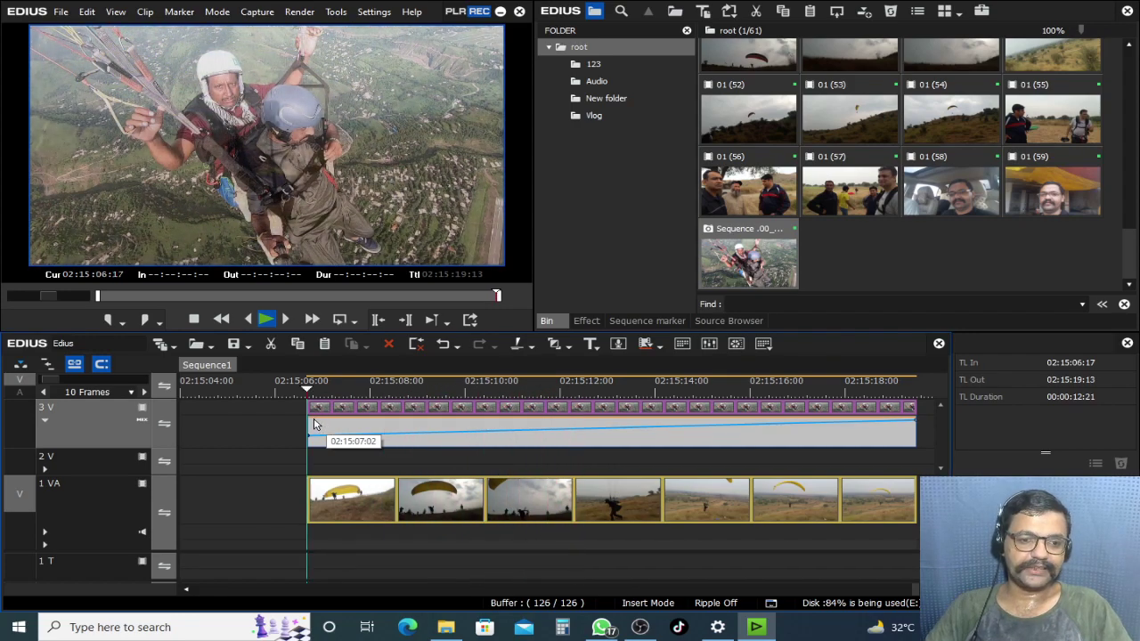
key(space)
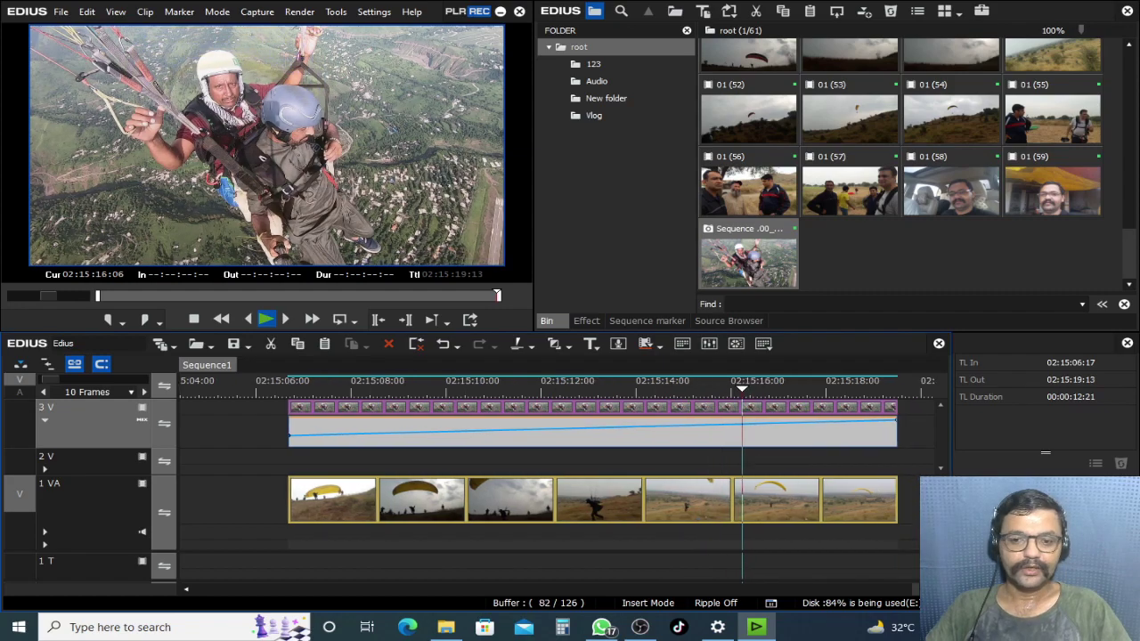
key(space)
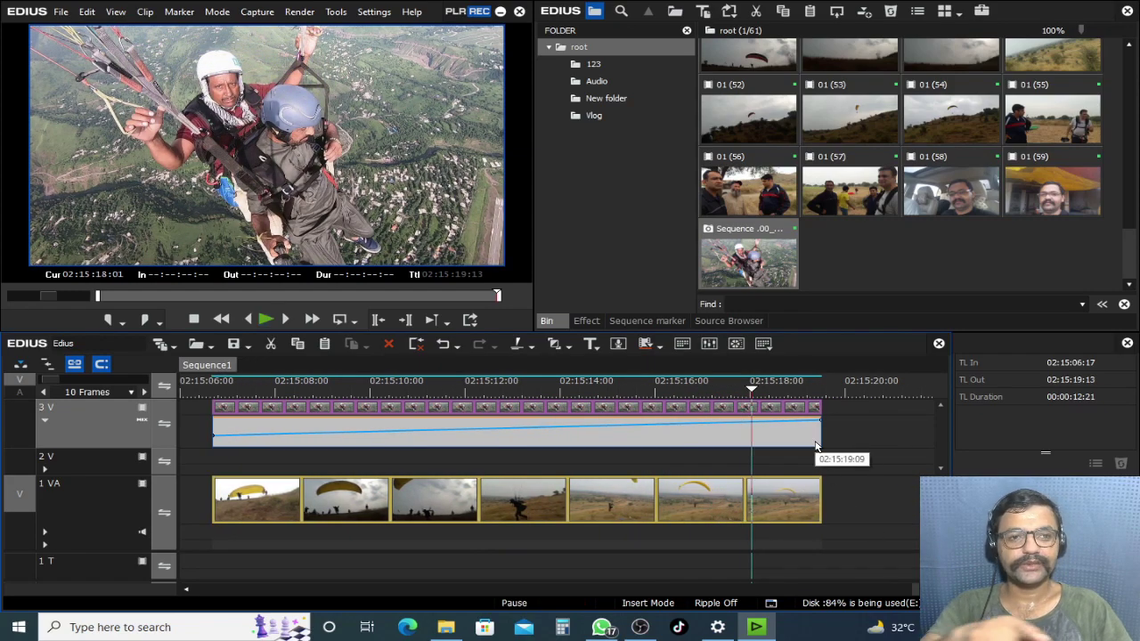
key(space)
key(space)
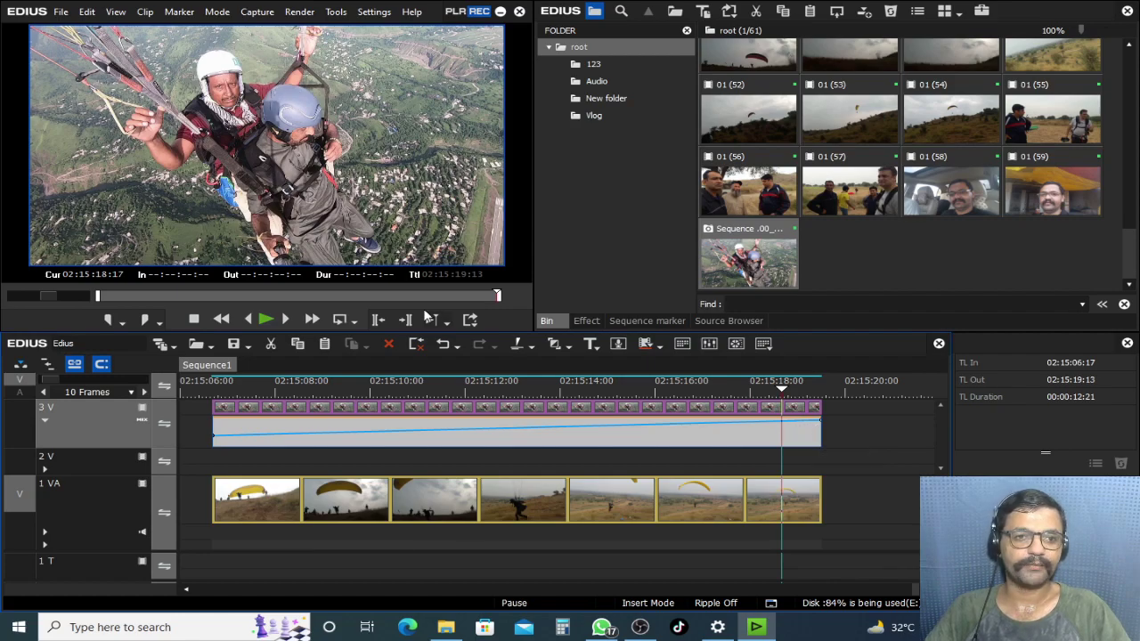
click(457, 405)
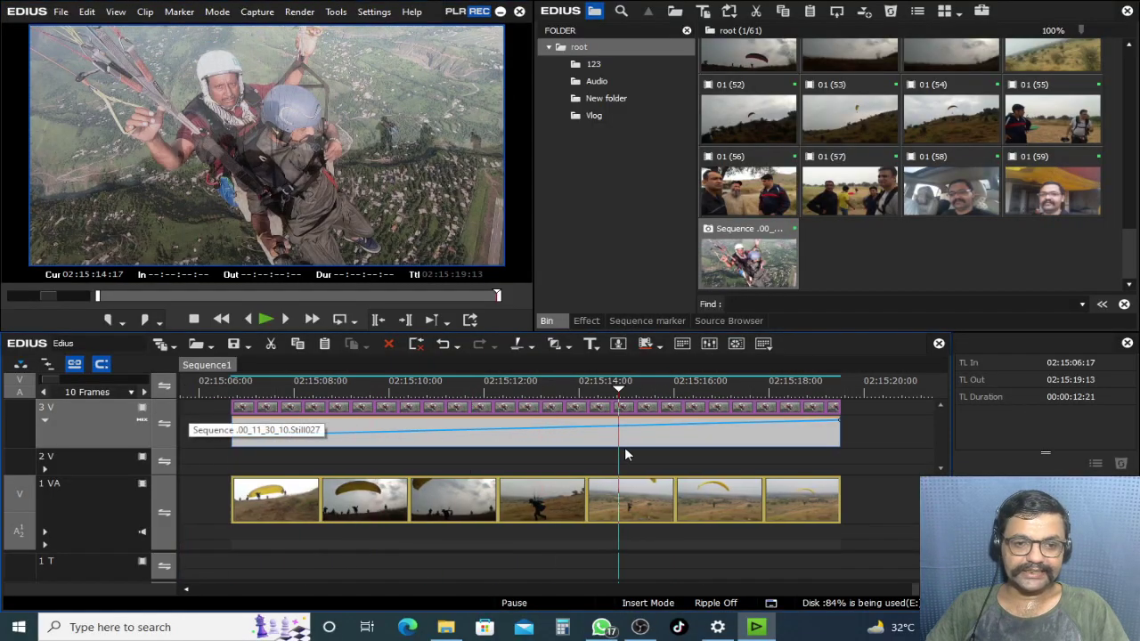
drag(624, 447, 875, 450)
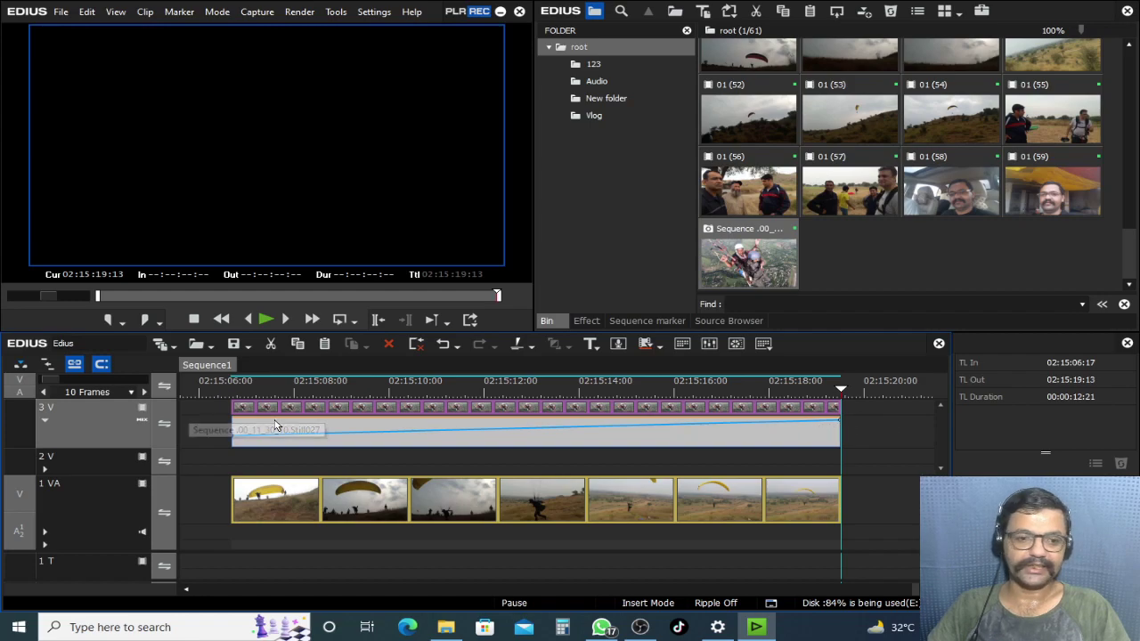
Step: Try a fade-out on the still image with the transparency line's start raised and its end lowered, play it, and undo the changes
drag(234, 437, 482, 408)
drag(840, 422, 819, 522)
drag(452, 394, 241, 381)
key(space)
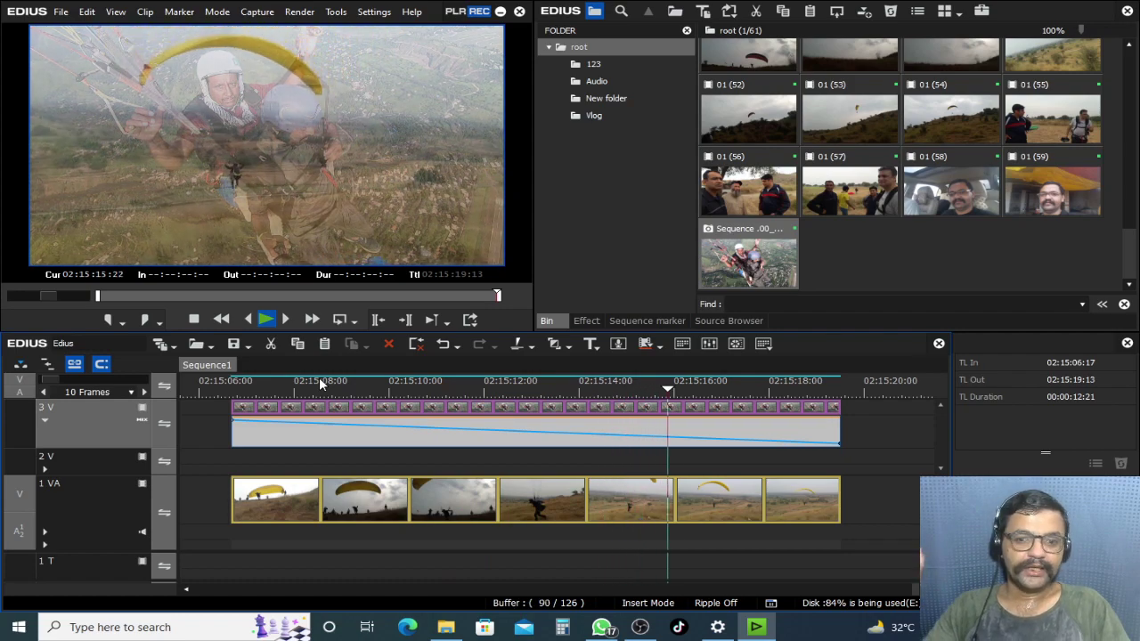
key(space)
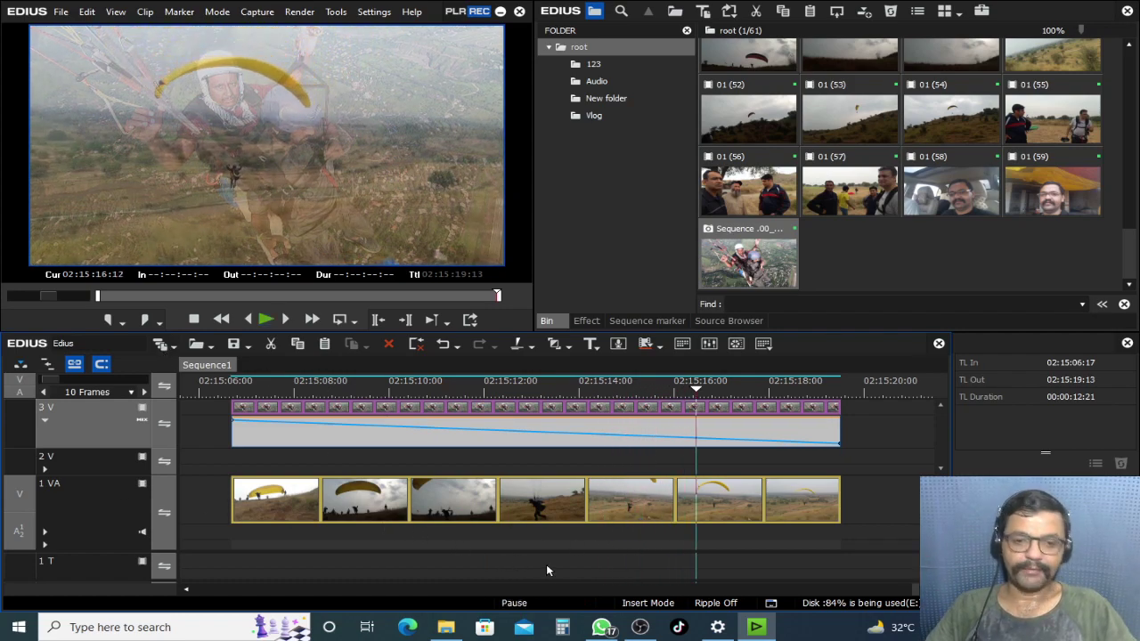
key(ctrl+z)
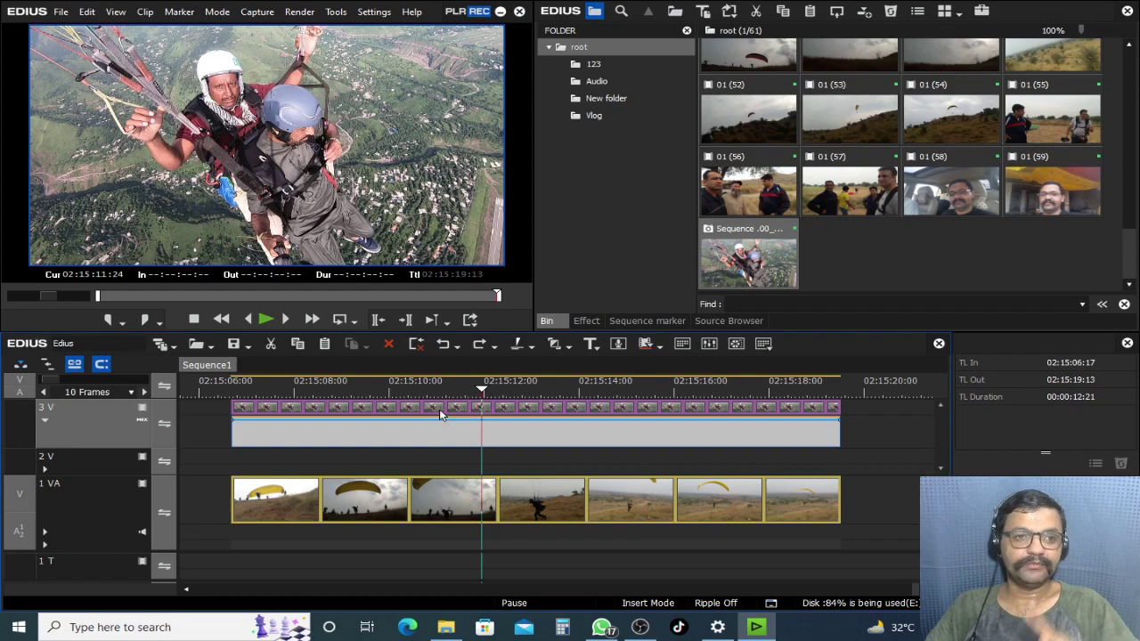
Step: Set the still image's whole transparency line to 50% with Move All, and play the blended result from the clip's start
right_click(386, 425)
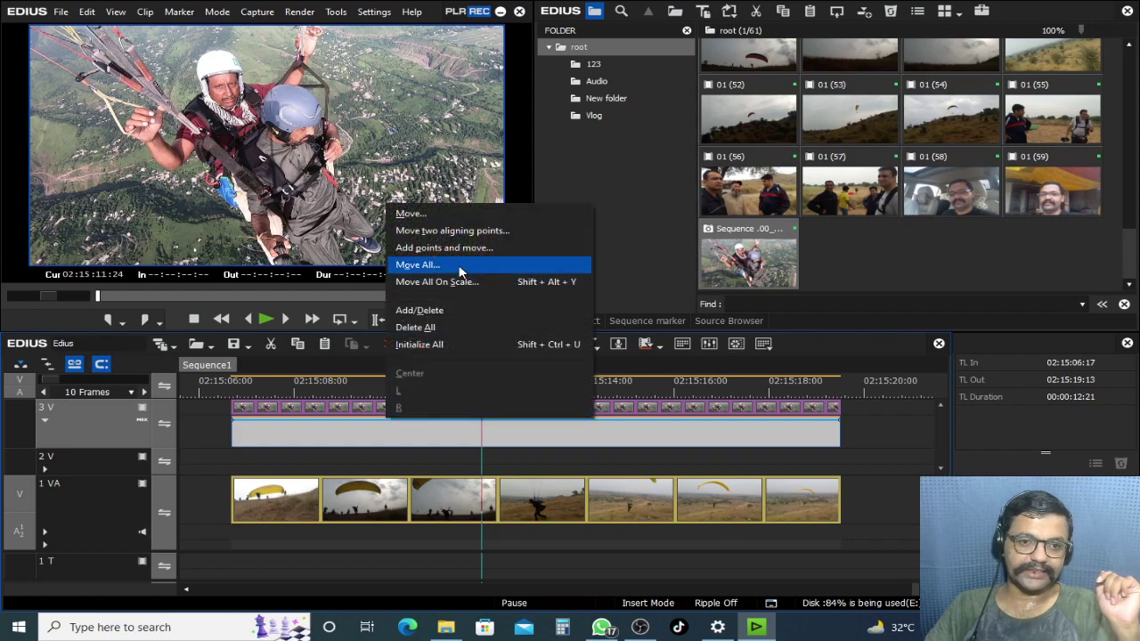
click(459, 265)
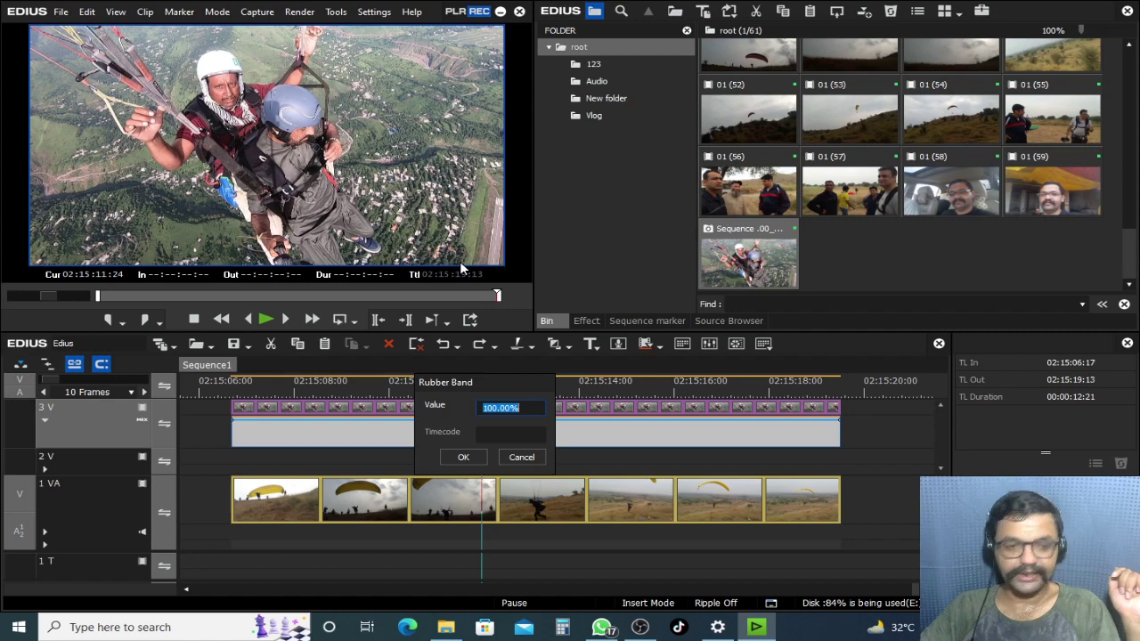
text(50)
key(Return)
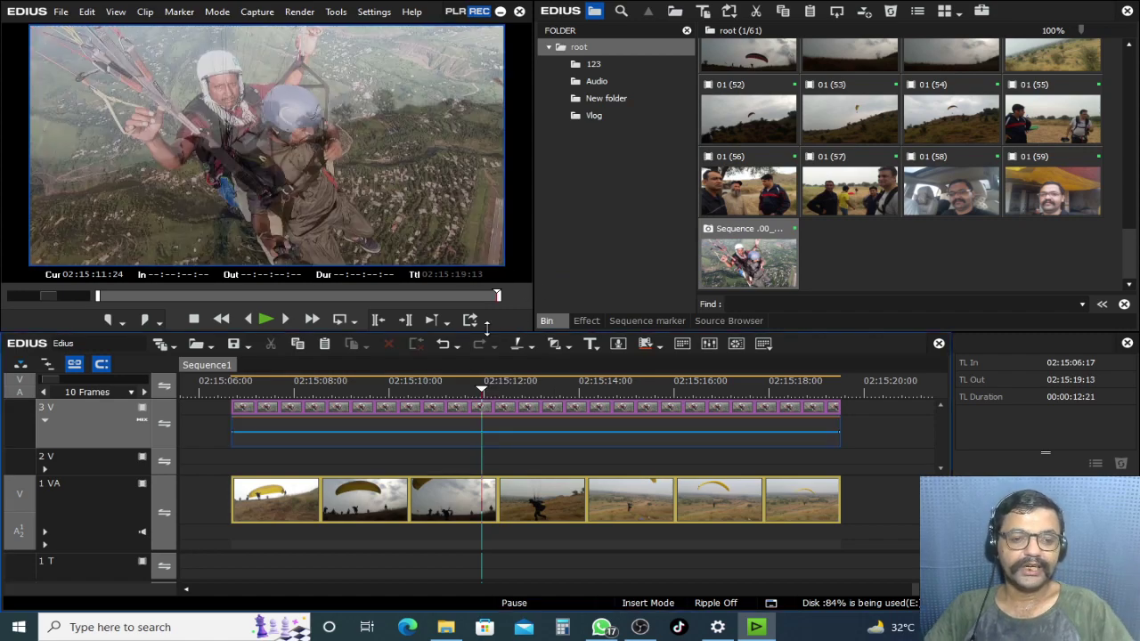
click(236, 385)
key(space)
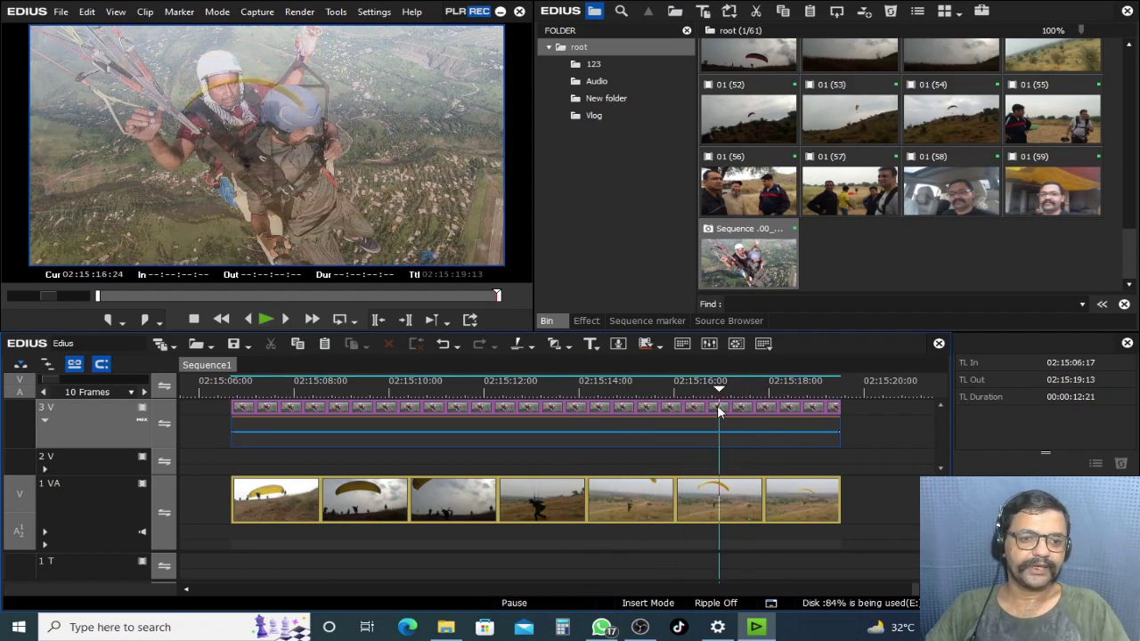
Step: Add points to the transparency line at 02:15:10:00 and about 02:15:14:00, and undo the trial raise of the first point
click(263, 455)
drag(264, 463, 372, 464)
drag(383, 391, 394, 470)
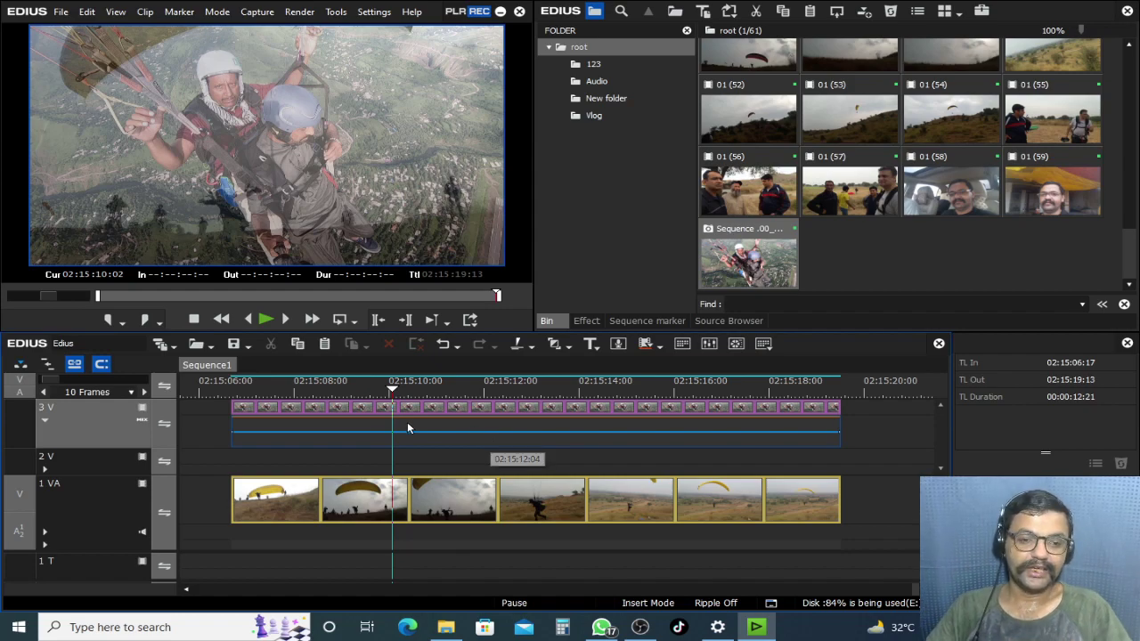
drag(260, 385, 376, 384)
click(389, 438)
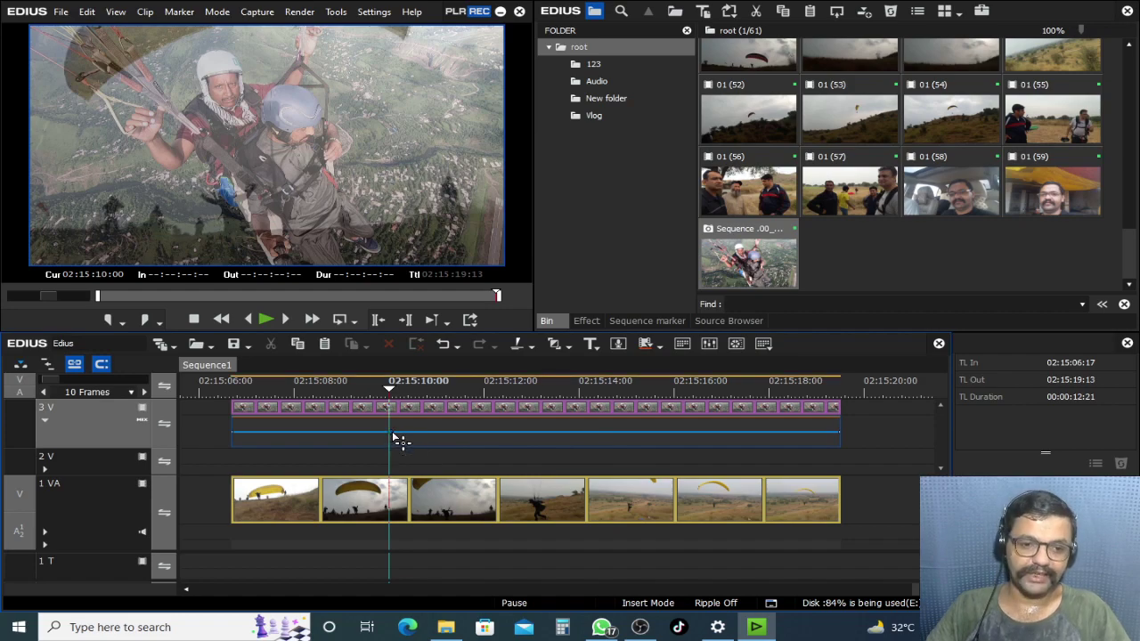
drag(392, 434, 402, 409)
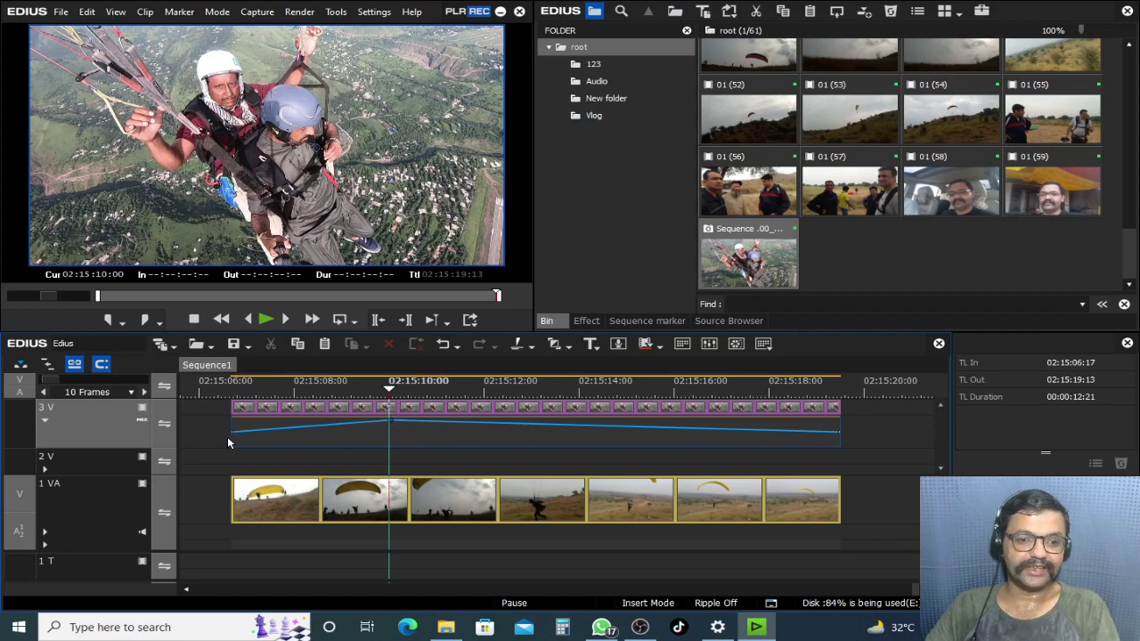
mouse_move(390, 423)
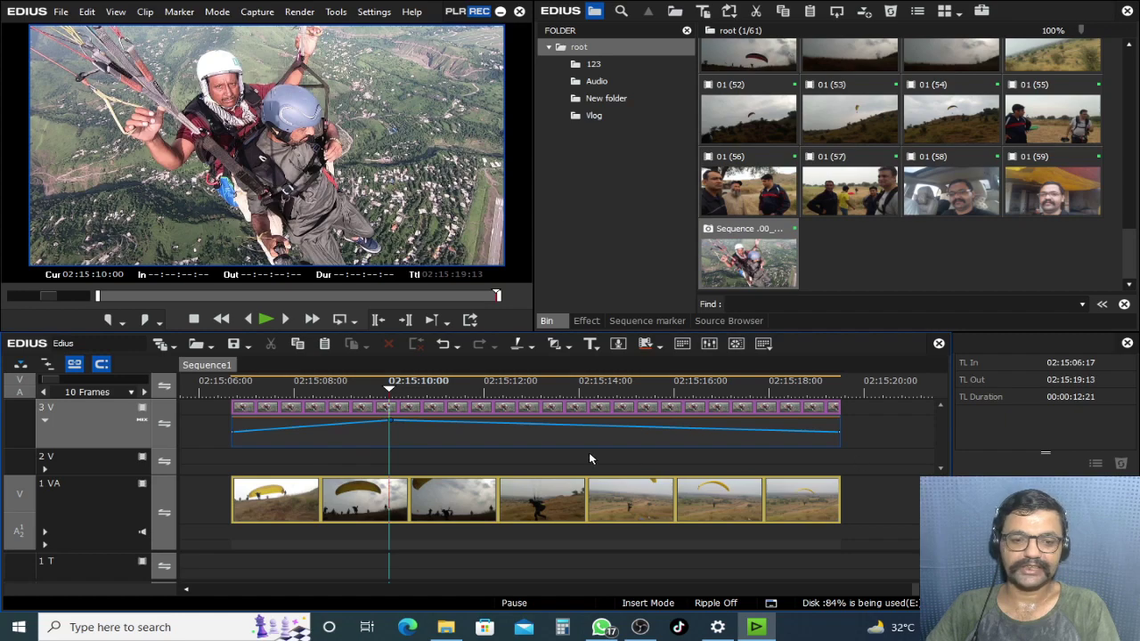
key(ctrl+z)
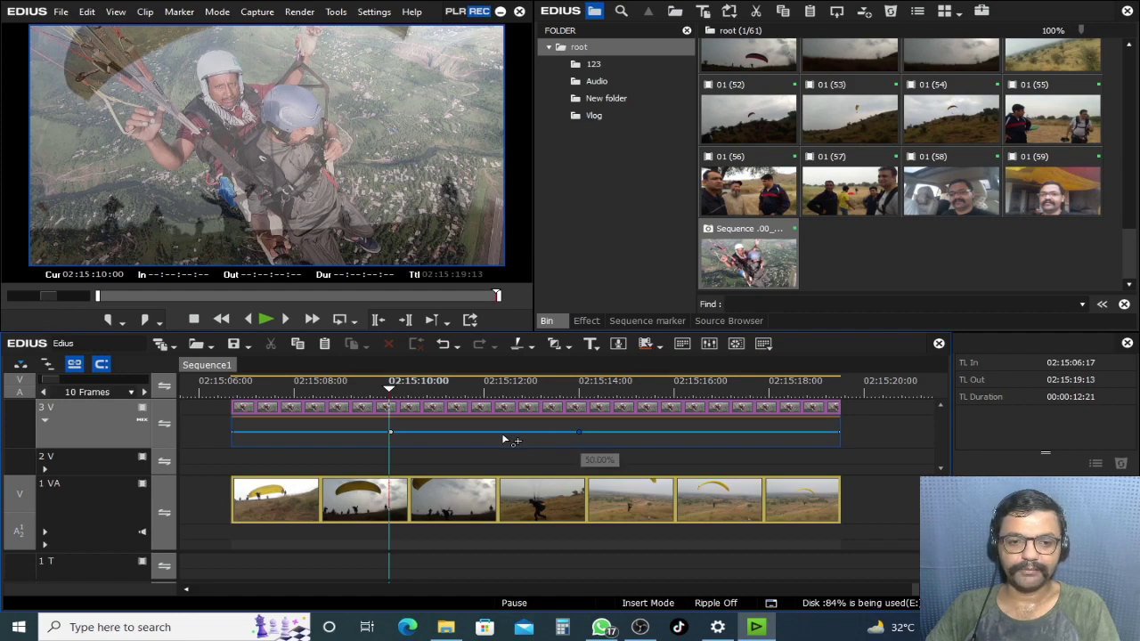
Step: Try raising the transparency line's point near 02:15:10:01 to 100% several times, undoing the raise each time
drag(389, 389, 372, 419)
mouse_move(563, 435)
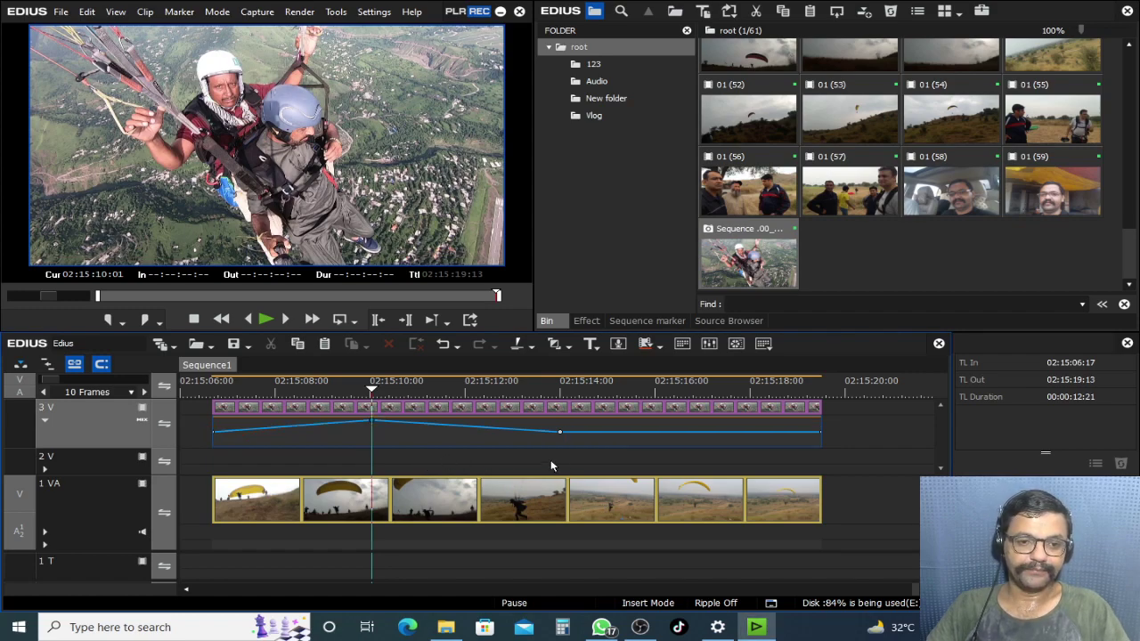
key(ctrl+z)
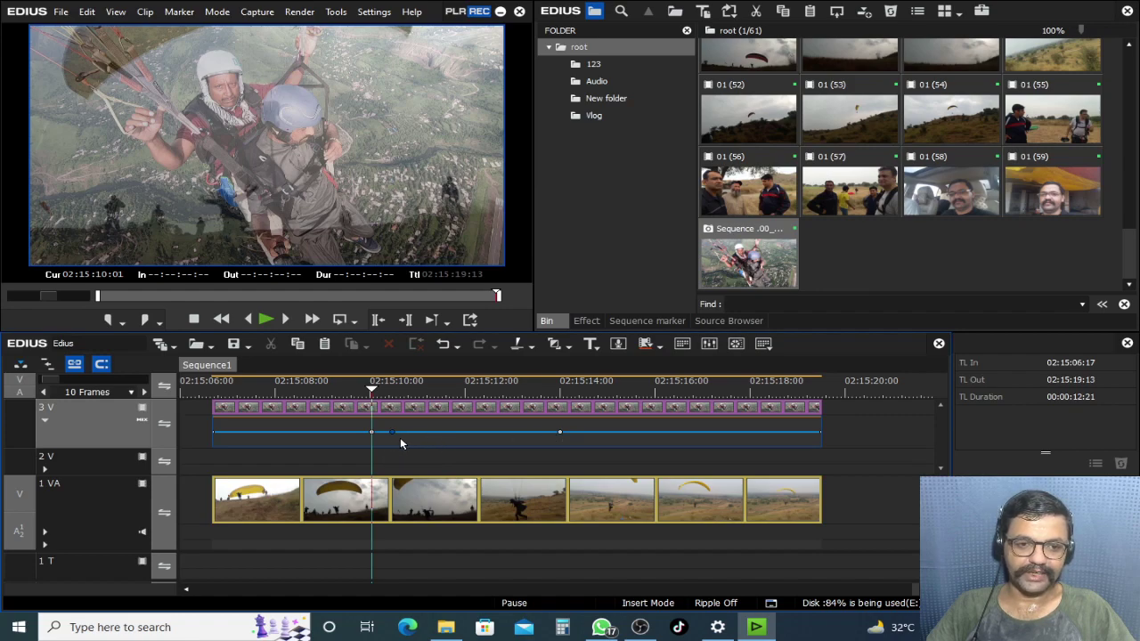
drag(373, 432, 372, 420)
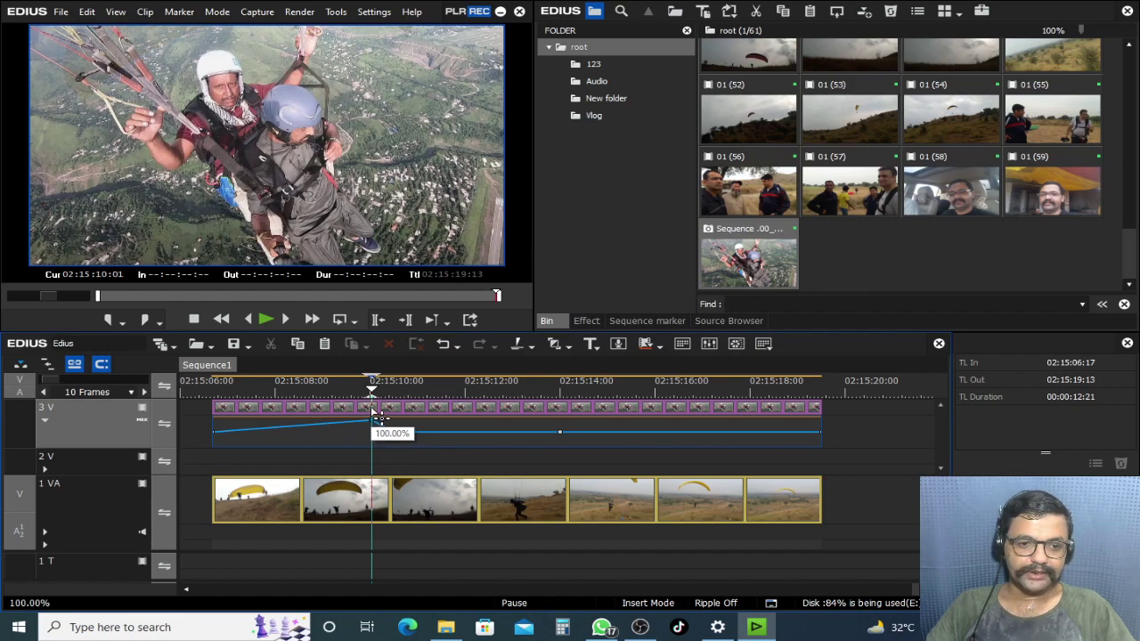
key(ctrl+z)
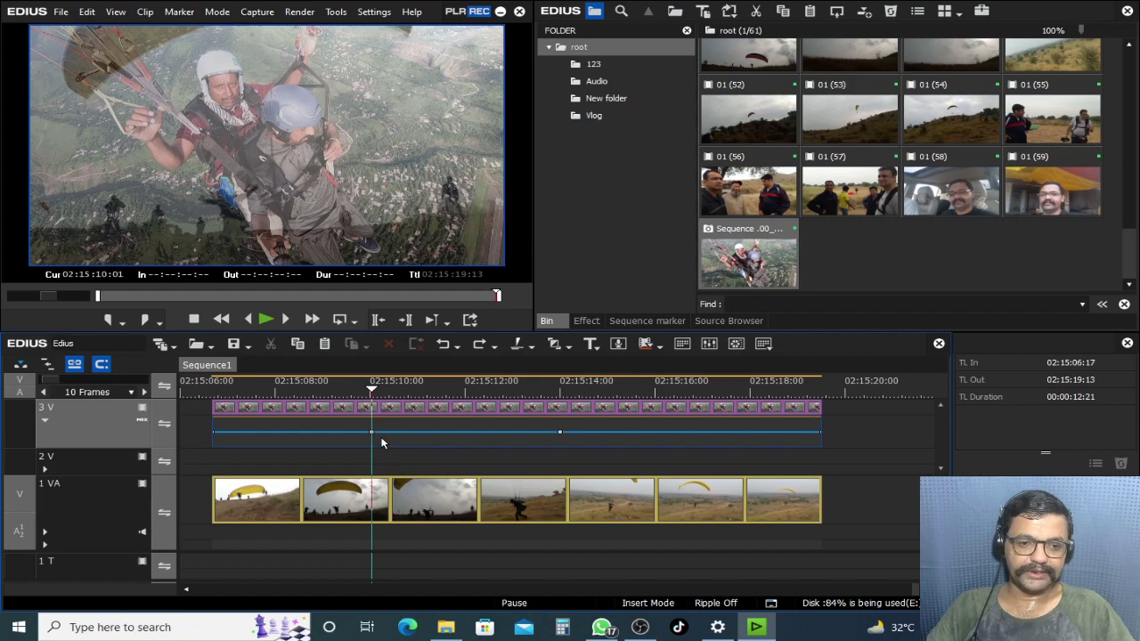
drag(373, 434, 373, 420)
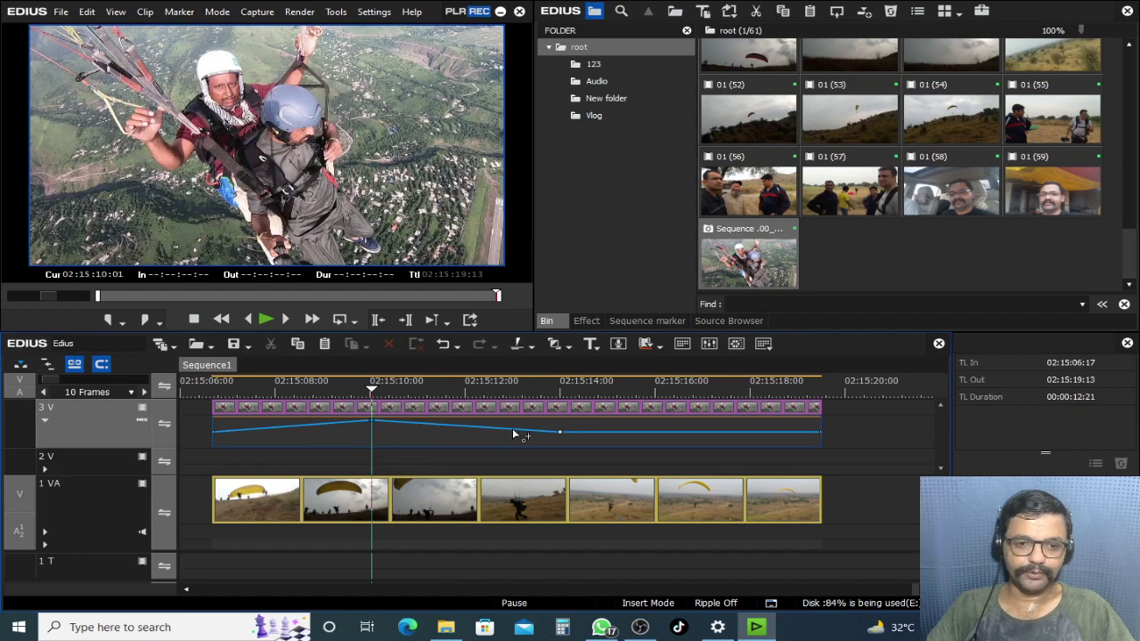
key(ctrl+z)
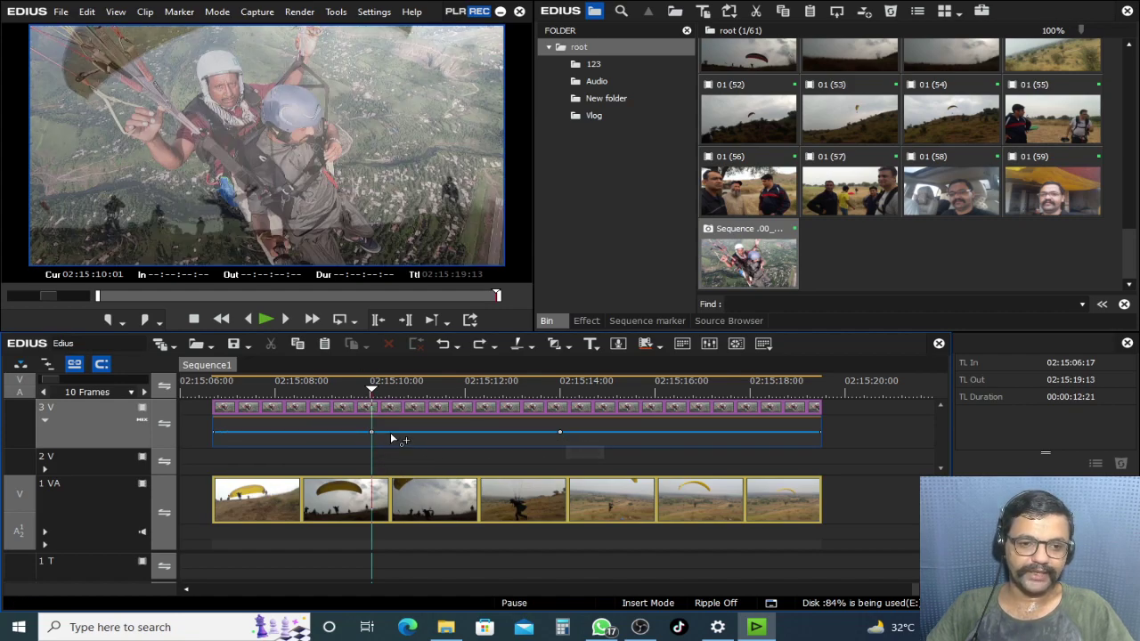
Step: Add a transparency point shortly after 02:15:10:01, raise the point at 02:15:10:01 to 100%, and play the section past 02:15:14:00
click(392, 439)
drag(373, 436, 369, 420)
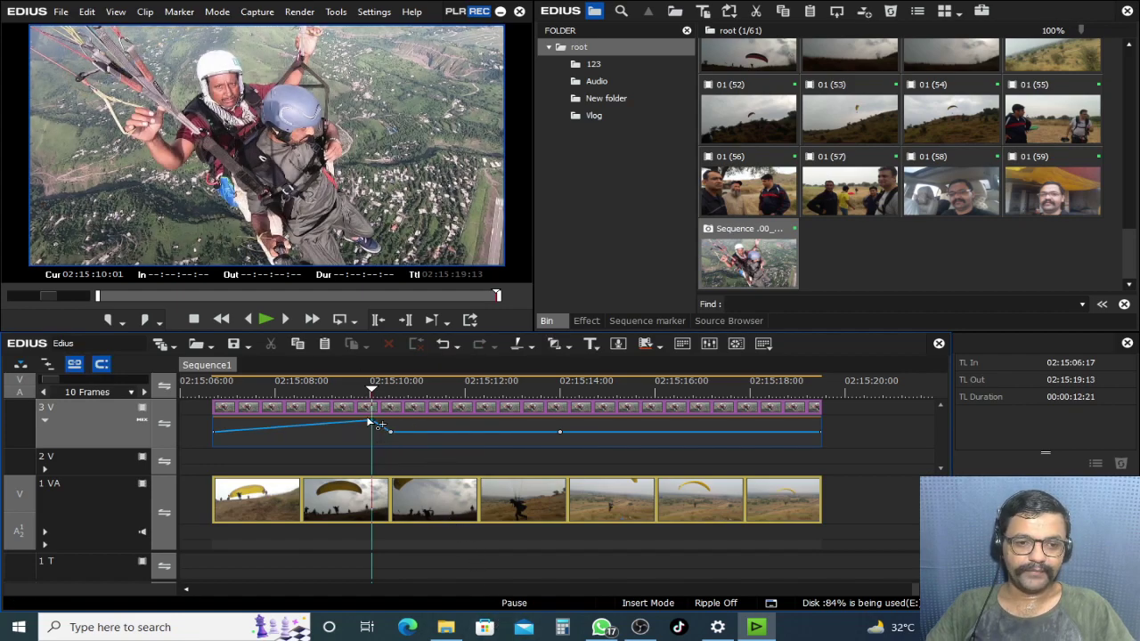
key(space)
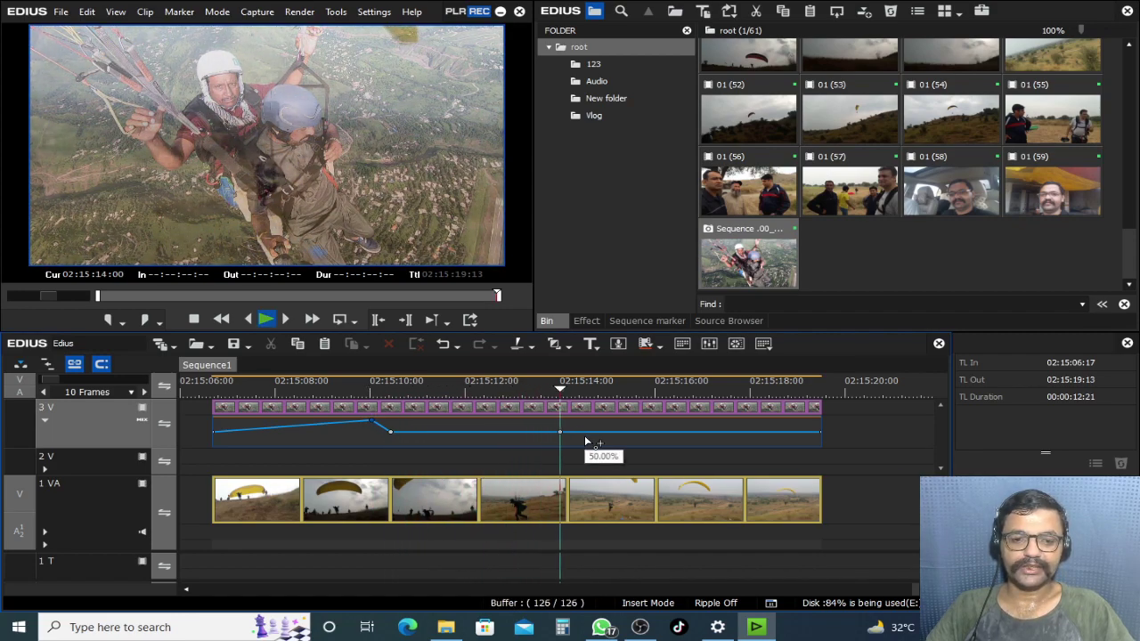
key(space)
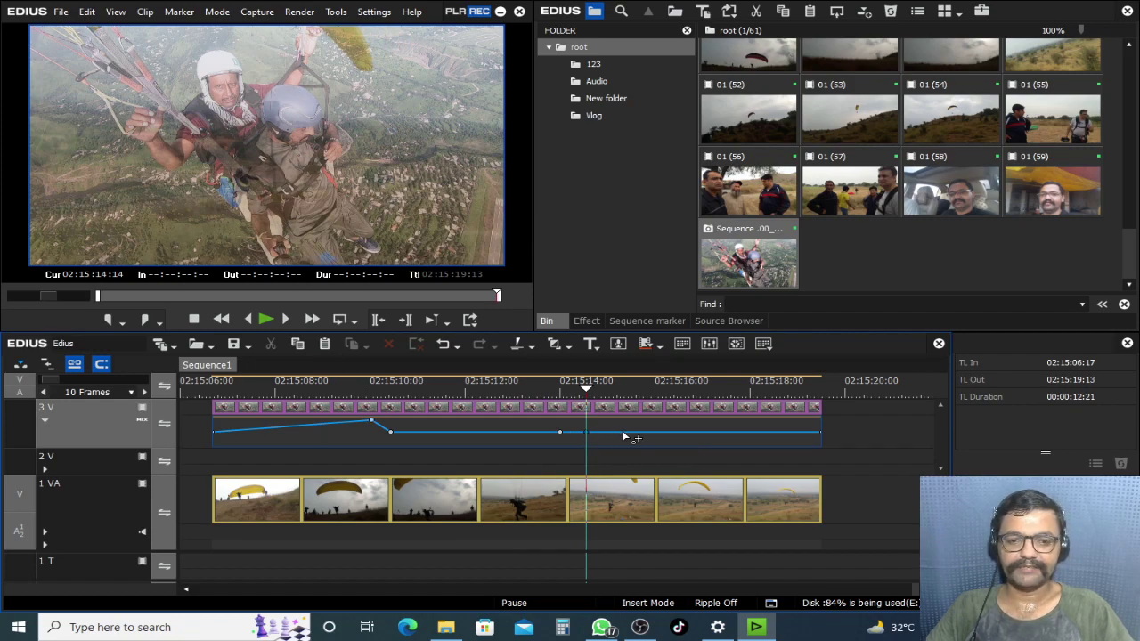
Step: Add a transparency point just after 02:15:14:00 and lower both it and the line's end point to the minimum
mouse_move(593, 446)
mouse_down()
mouse_move(585, 474)
mouse_move(586, 454)
mouse_up()
drag(819, 431, 822, 453)
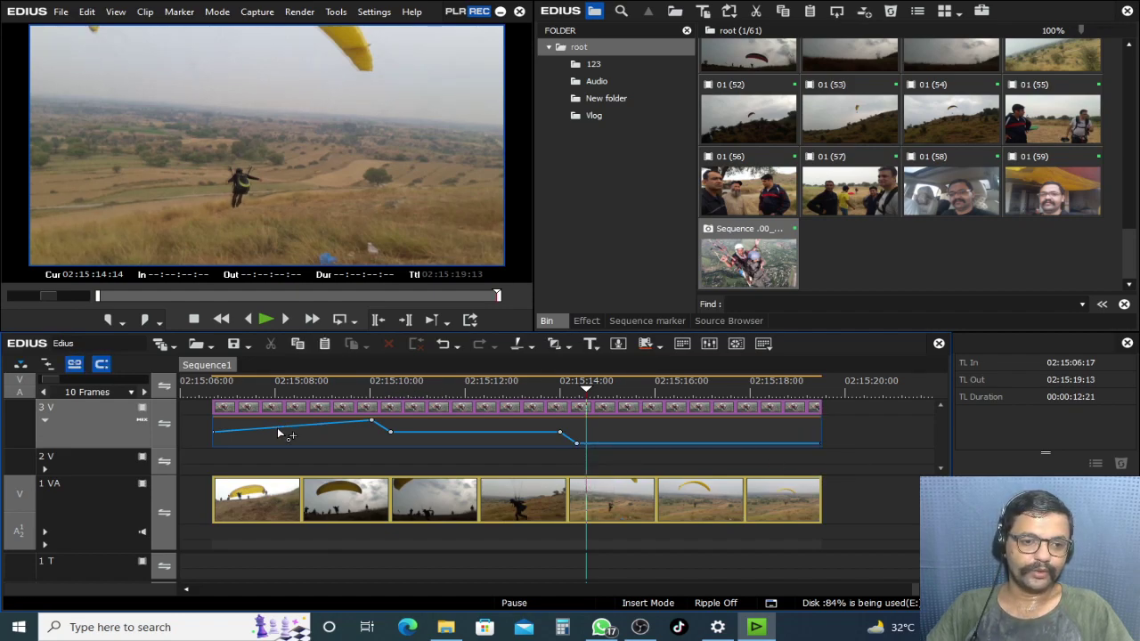
Step: Add a 100% point just after 02:15:08:00, lower the transparency line's start point to the minimum, and place the playhead at 02:15:06:12
drag(285, 433, 284, 421)
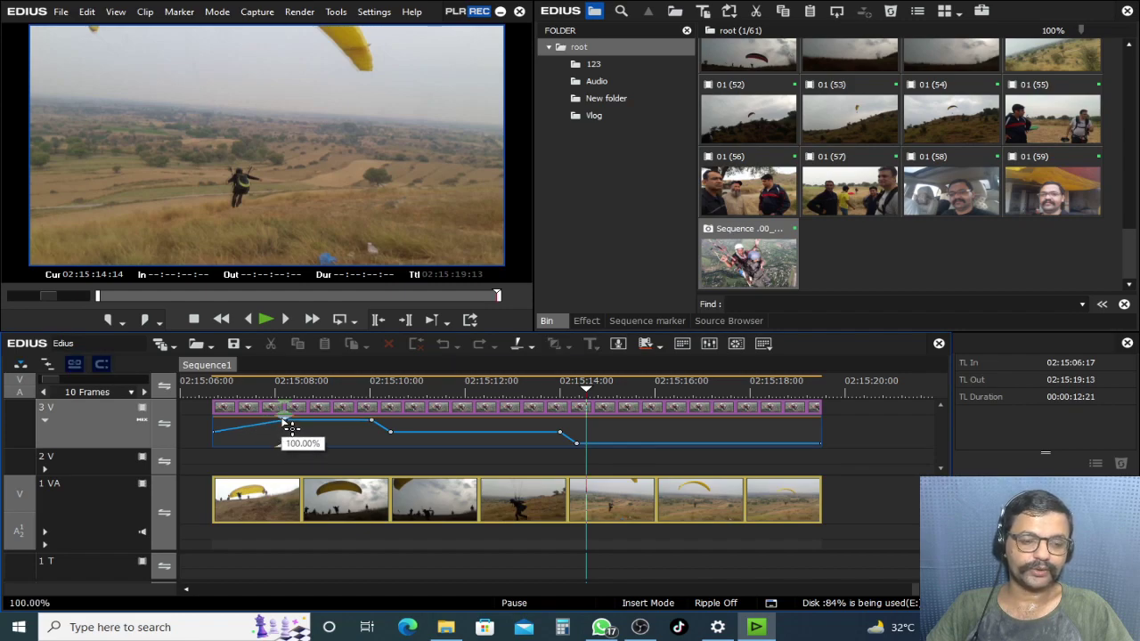
drag(218, 436, 214, 443)
click(203, 381)
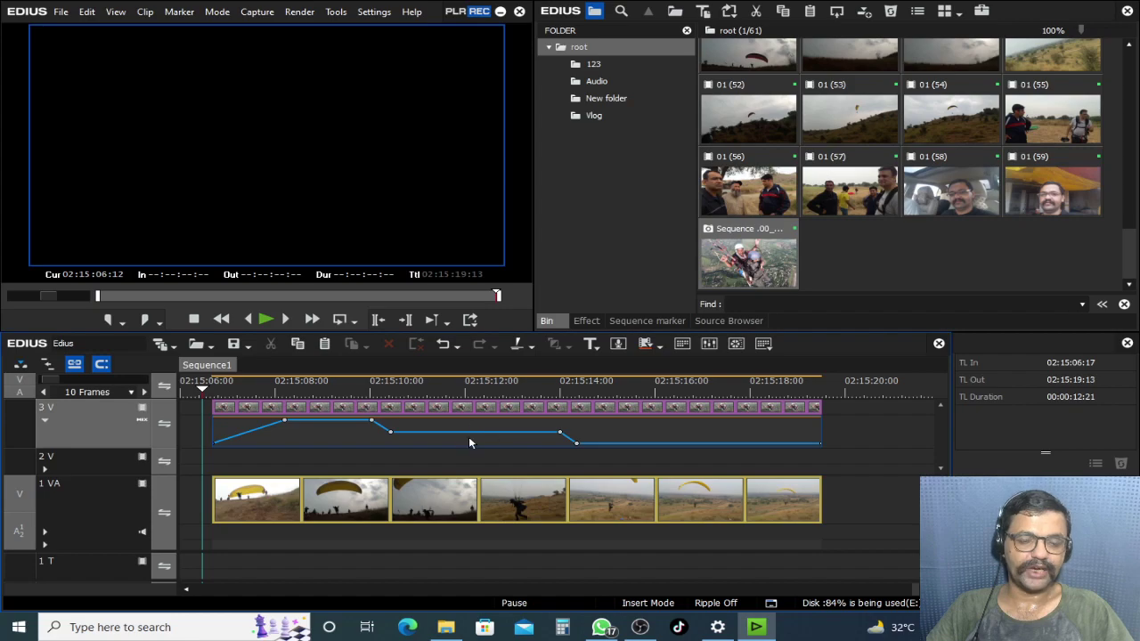
Step: Add a minimum transparency point just before 02:15:15:24, and raise the line's point at 02:15:15:24 and its end point to 100%
key(space)
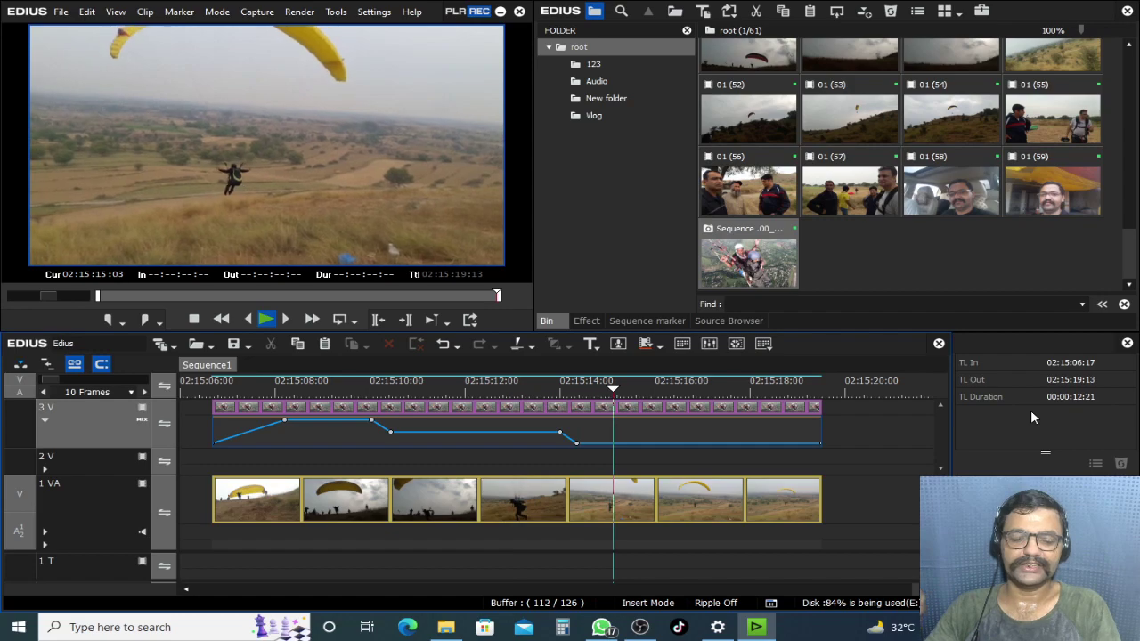
key(space)
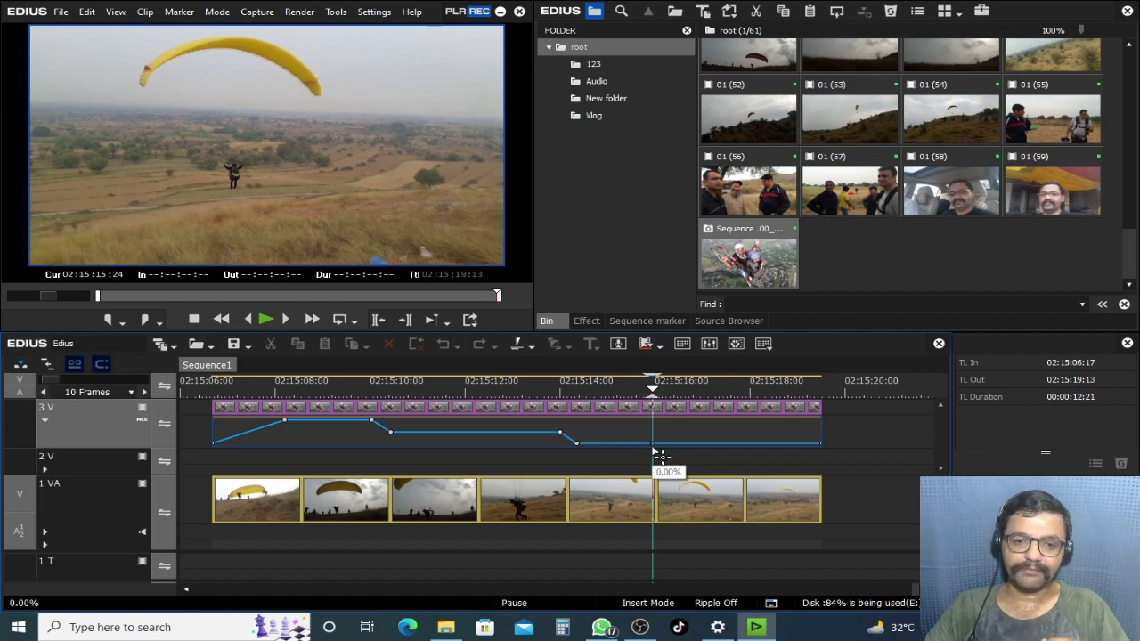
drag(655, 443, 655, 420)
drag(550, 401, 595, 407)
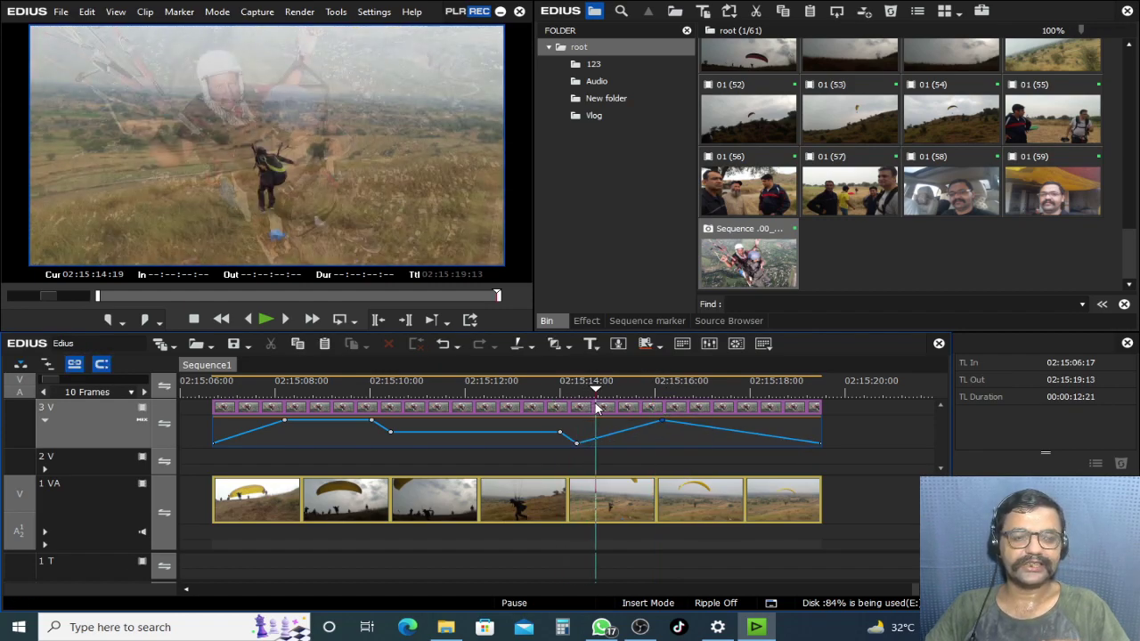
drag(663, 420, 653, 443)
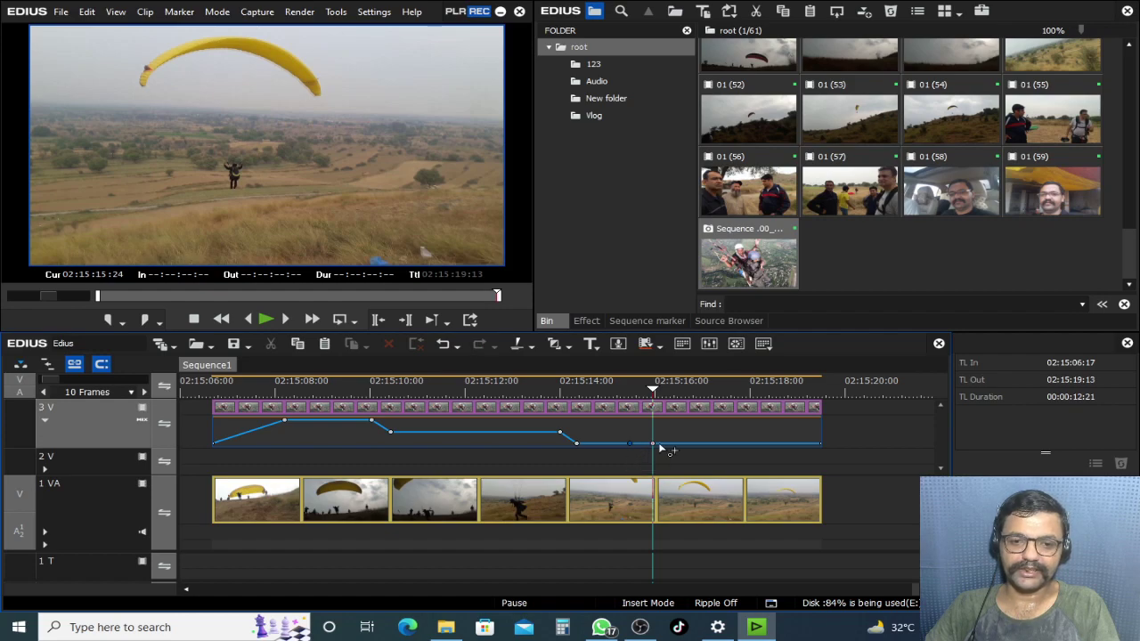
drag(654, 444, 654, 420)
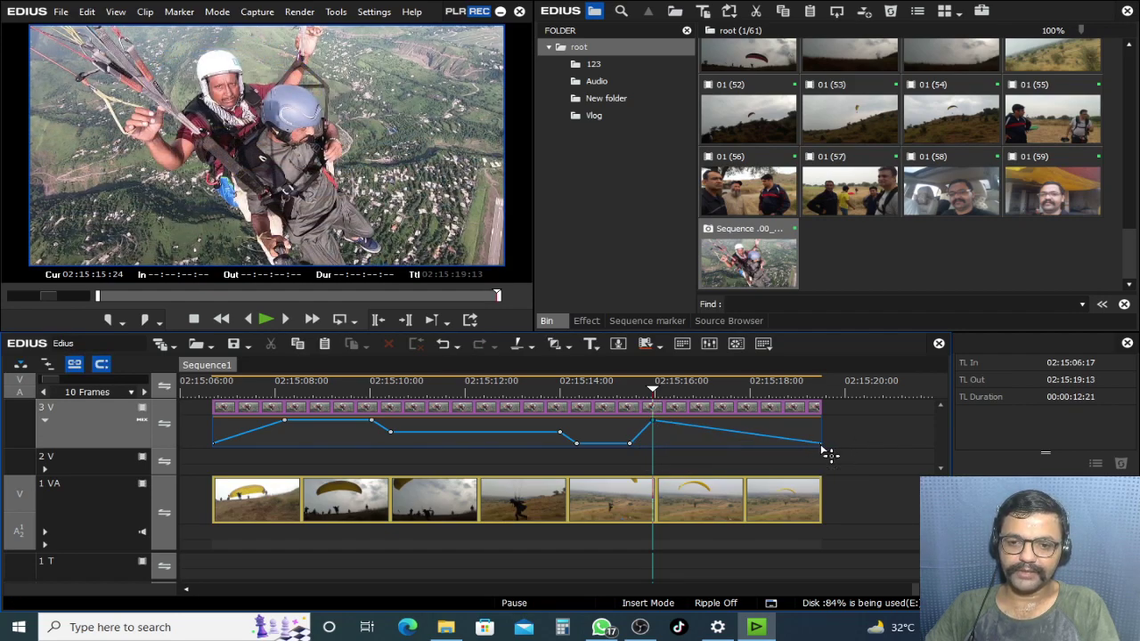
drag(824, 450, 833, 416)
Step: Play the keyframed transparency fades over the whole clip from 02:15:06:17
drag(444, 383, 283, 385)
key(Home)
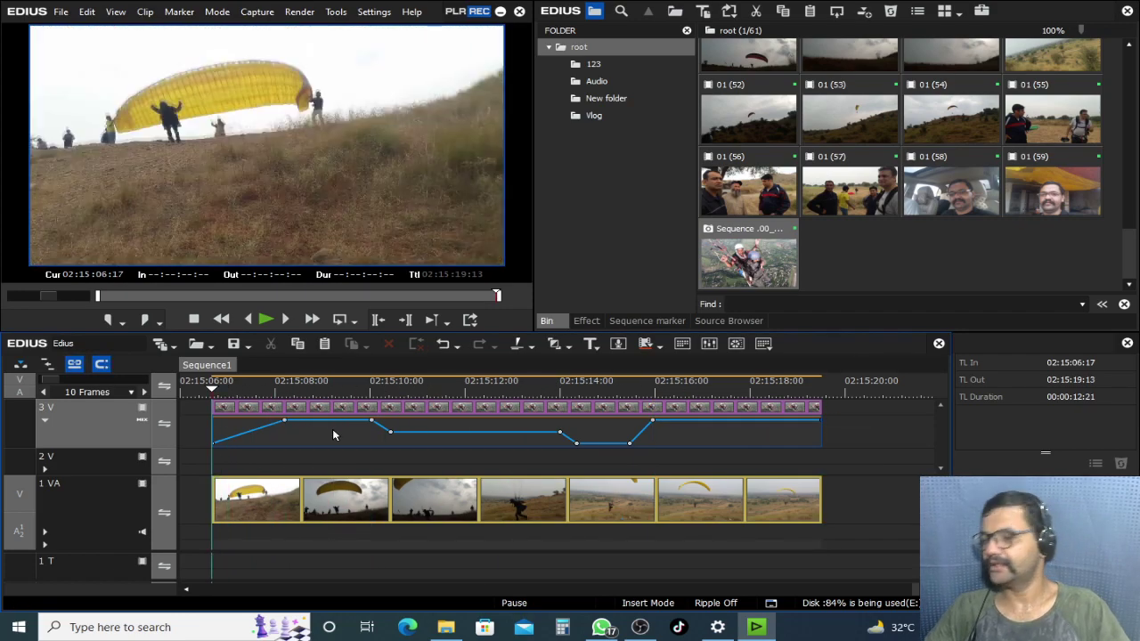
key(space)
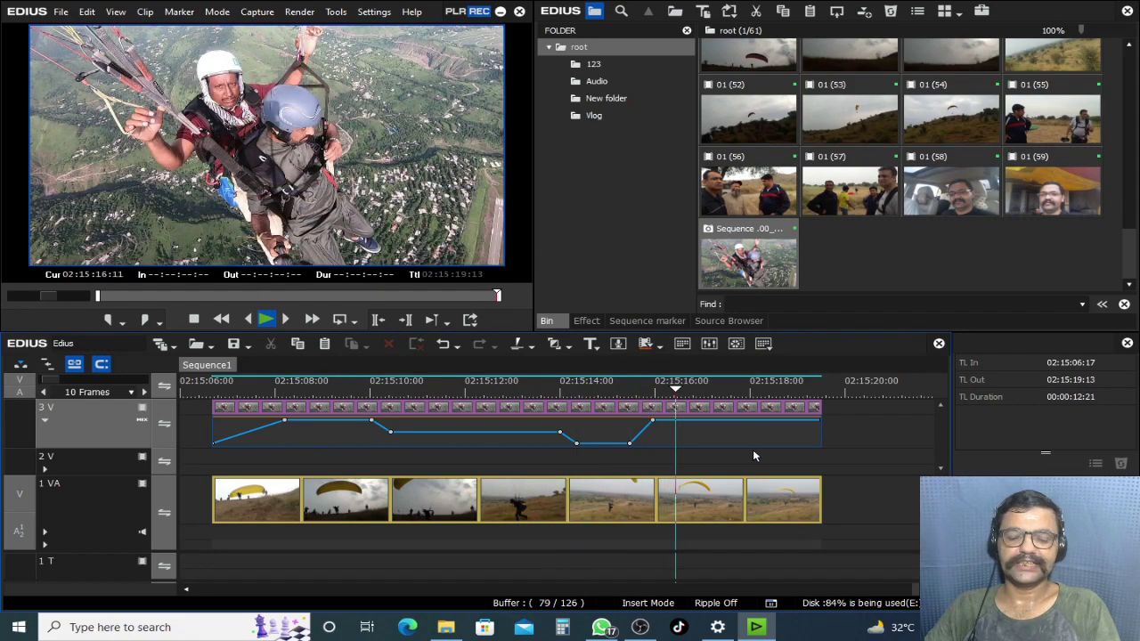
Step: Try moving the last fade-in's 100% point to about 02:15:17:11, preview the slower fade, and undo the move
drag(682, 391, 748, 419)
key(space)
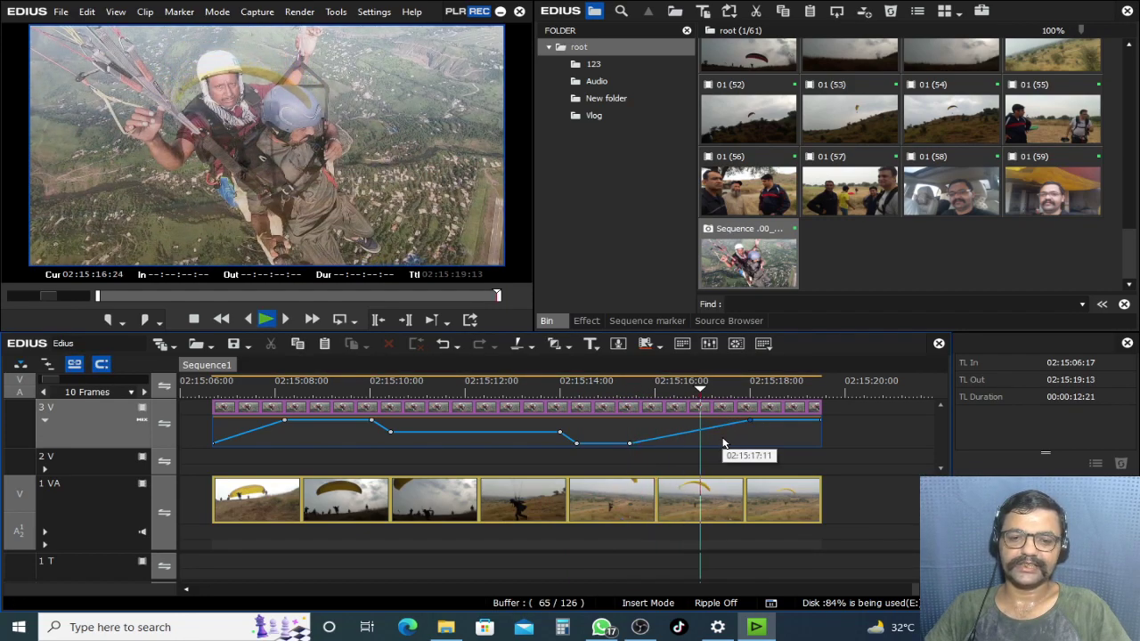
key(space)
key(ctrl+z)
Step: Try moving the 100% point to just after the low point near 02:15:15:12 and play the shortened fade
drag(649, 425, 635, 420)
scroll(606, 511, up, 3)
drag(717, 421, 668, 420)
click(537, 389)
key(space)
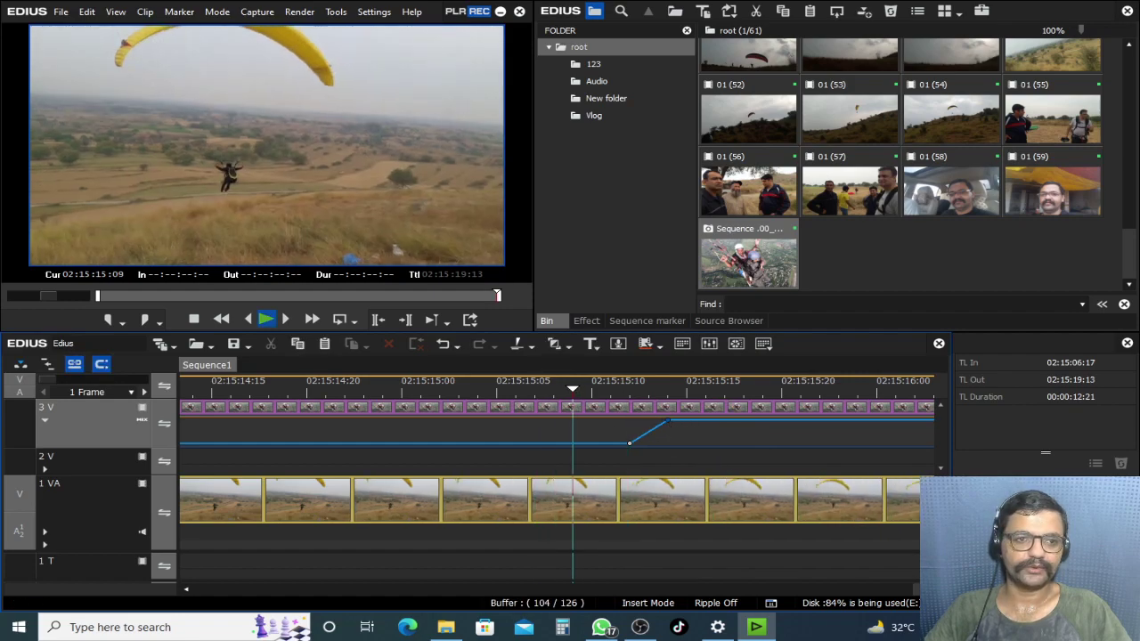
key(space)
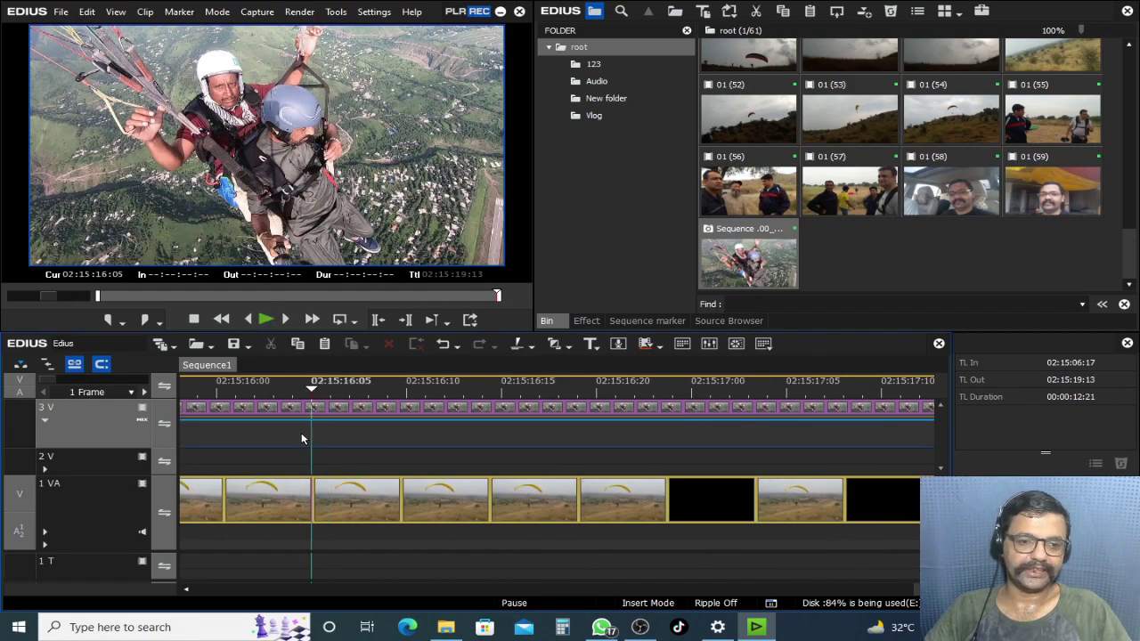
Step: Replay the last fade-in of the still image from shortly after 02:15:14:00
scroll(301, 439, down, 4)
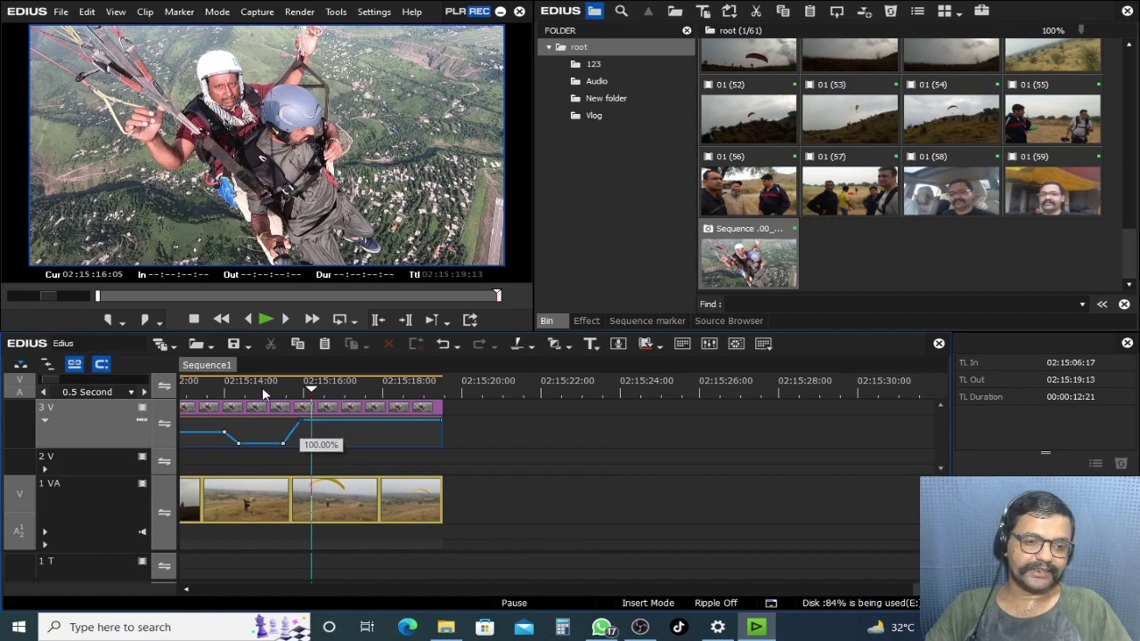
click(254, 383)
key(space)
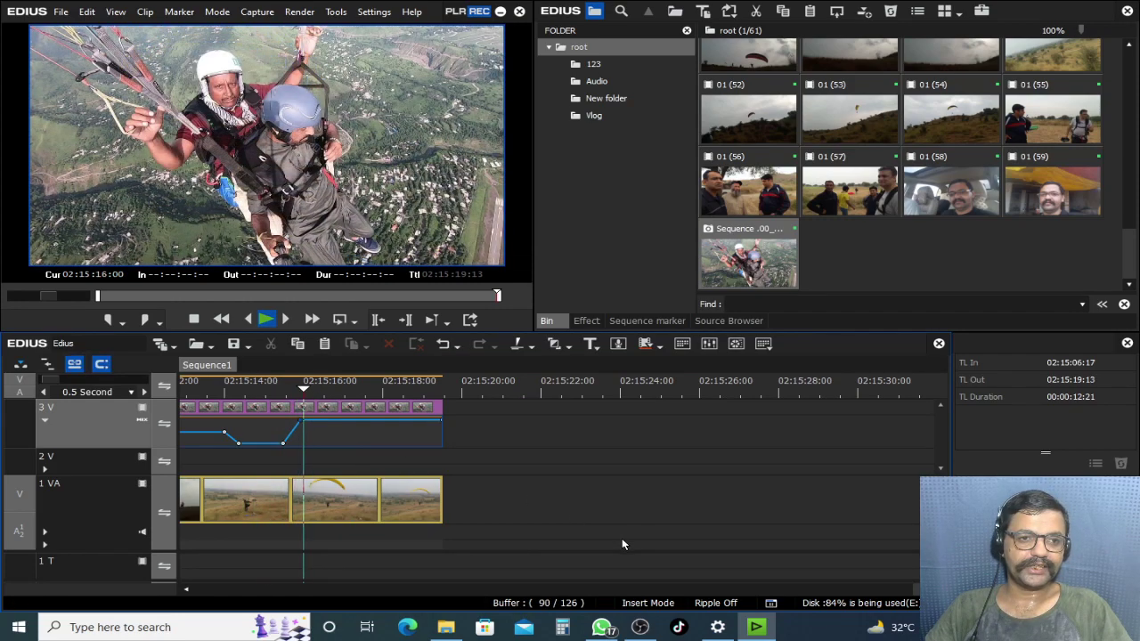
key(space)
key(space)
key(space)
Step: Delete the still image from track 3 V, and delete the overlaid clip on 3 V at 02:14:10:00
click(347, 409)
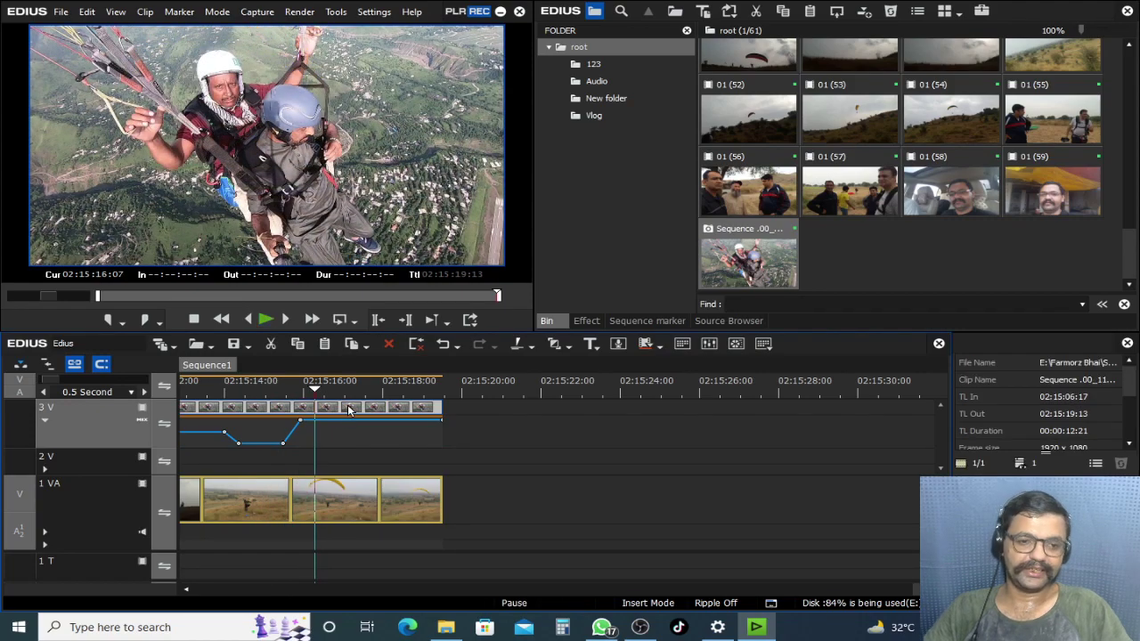
scroll(351, 412, down, 3)
key(Delete)
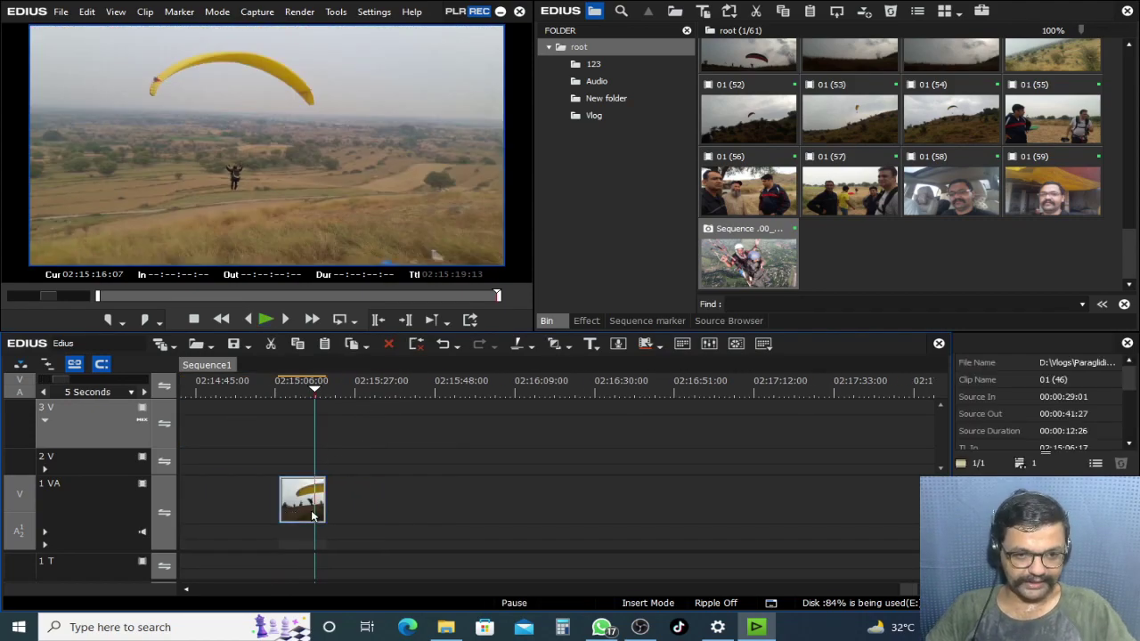
scroll(250, 410, down, 2)
click(272, 392)
scroll(285, 431, up, 2)
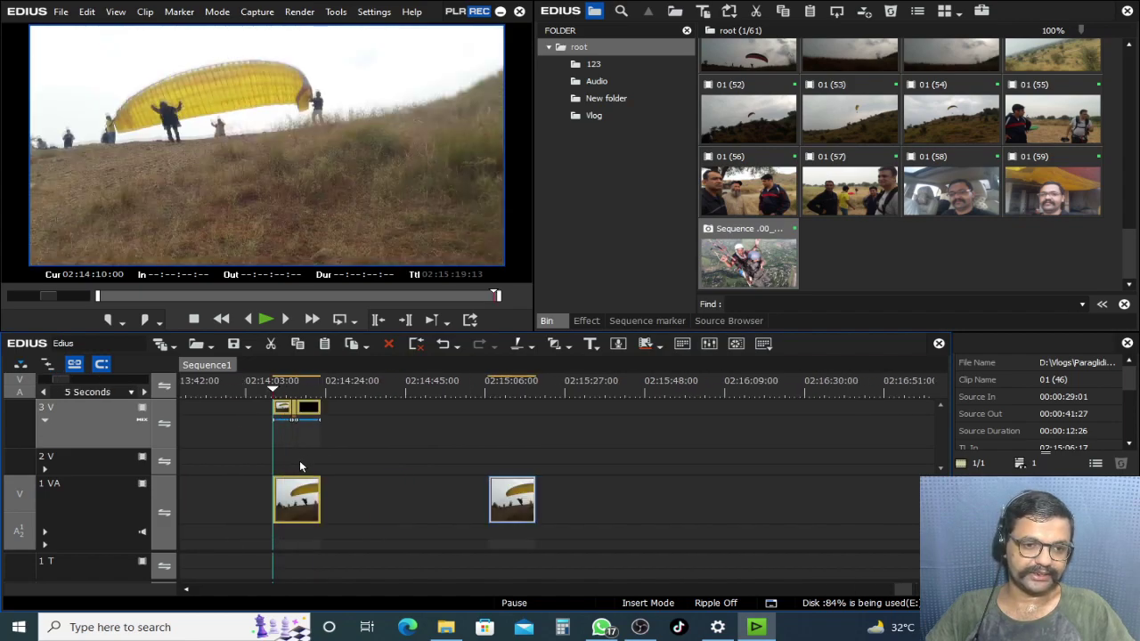
key(Delete)
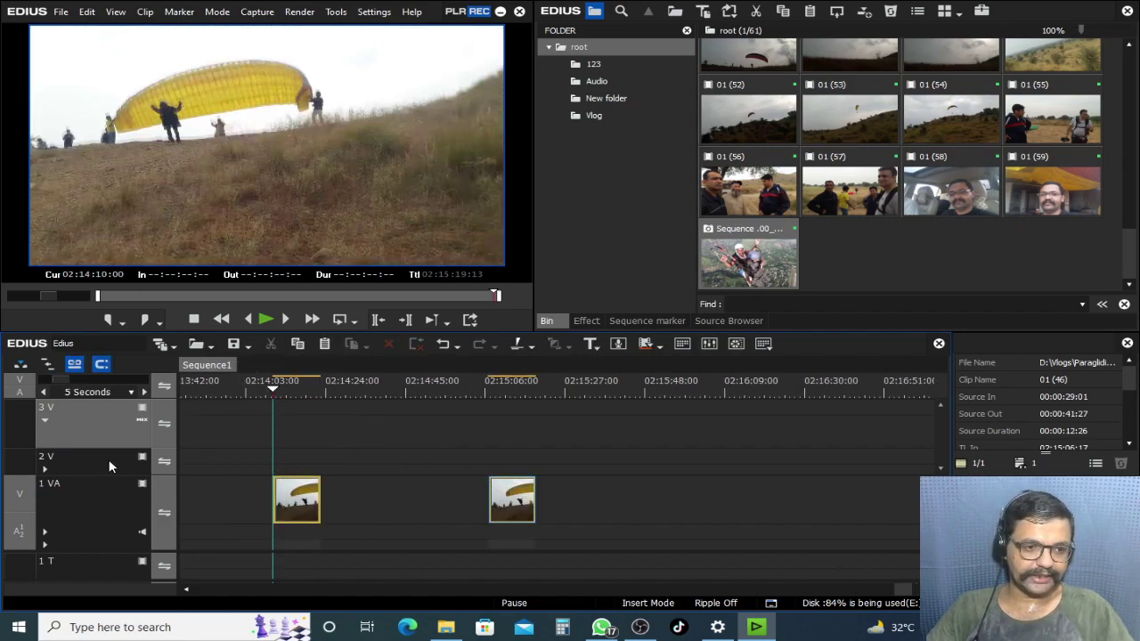
Step: Paste a copy of clip 01 (46) on track 3 V at 02:14:10:00 and apply the Screen blend to it
key(ctrl+v)
scroll(311, 404, up, 3)
drag(319, 391, 368, 391)
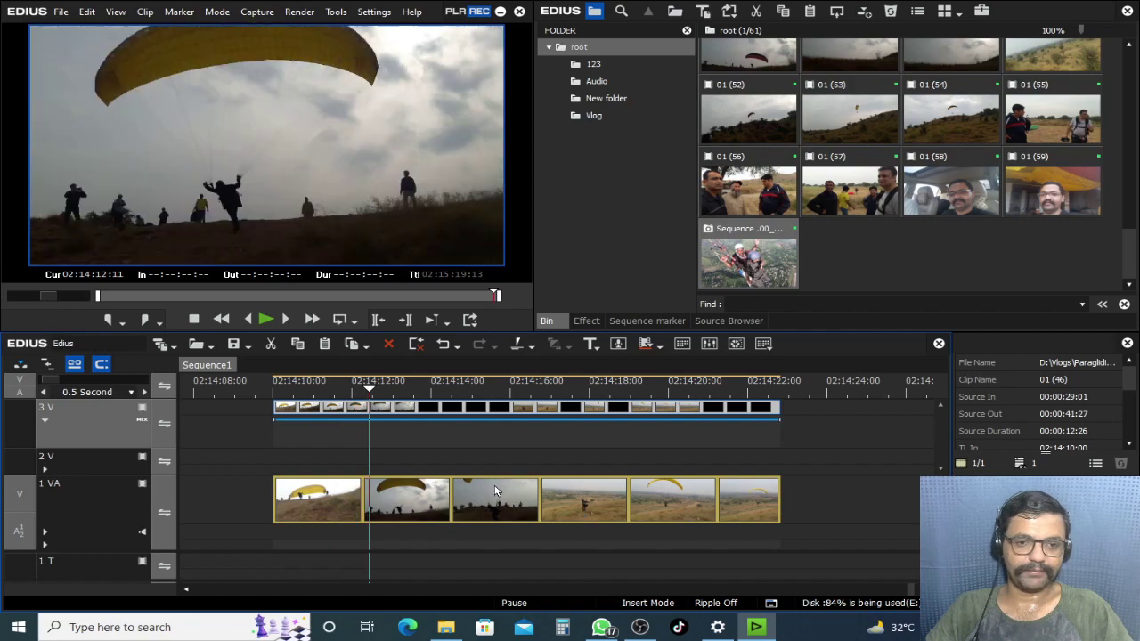
click(586, 321)
drag(922, 233, 522, 432)
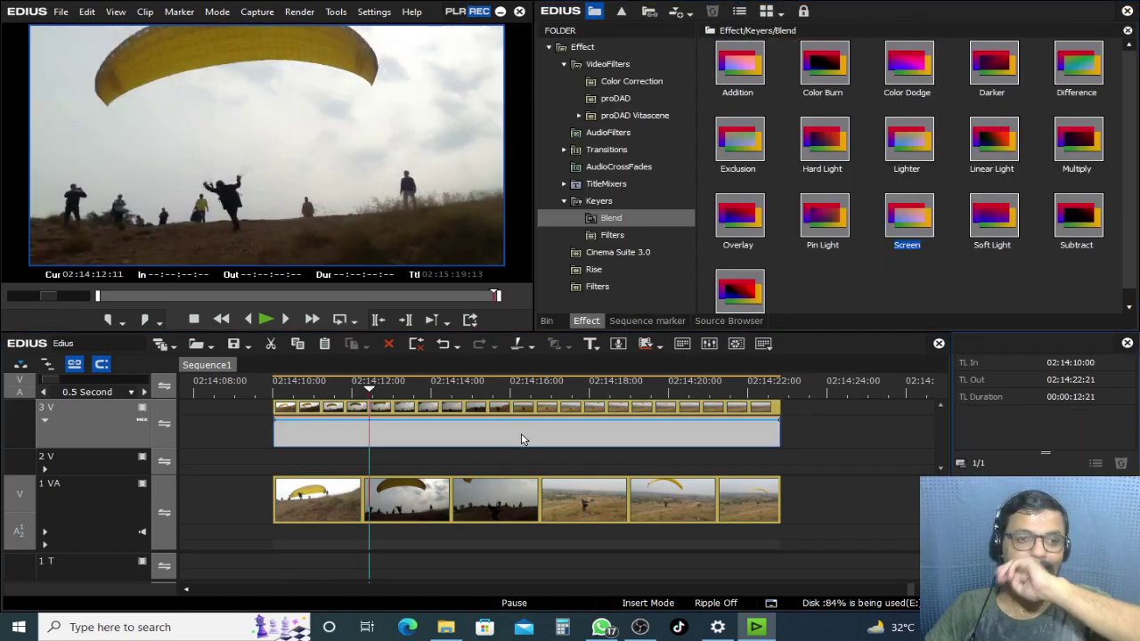
click(113, 526)
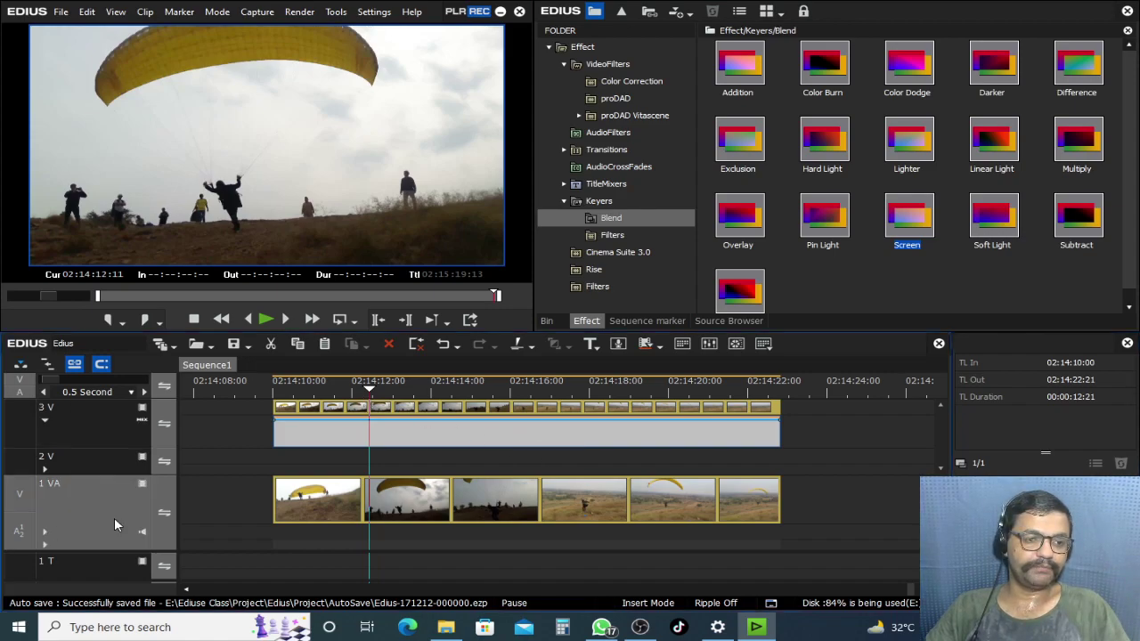
Step: Preview the Screen-blended footage from its start to about 02:14:12:00 to check which parts are too bright
click(285, 396)
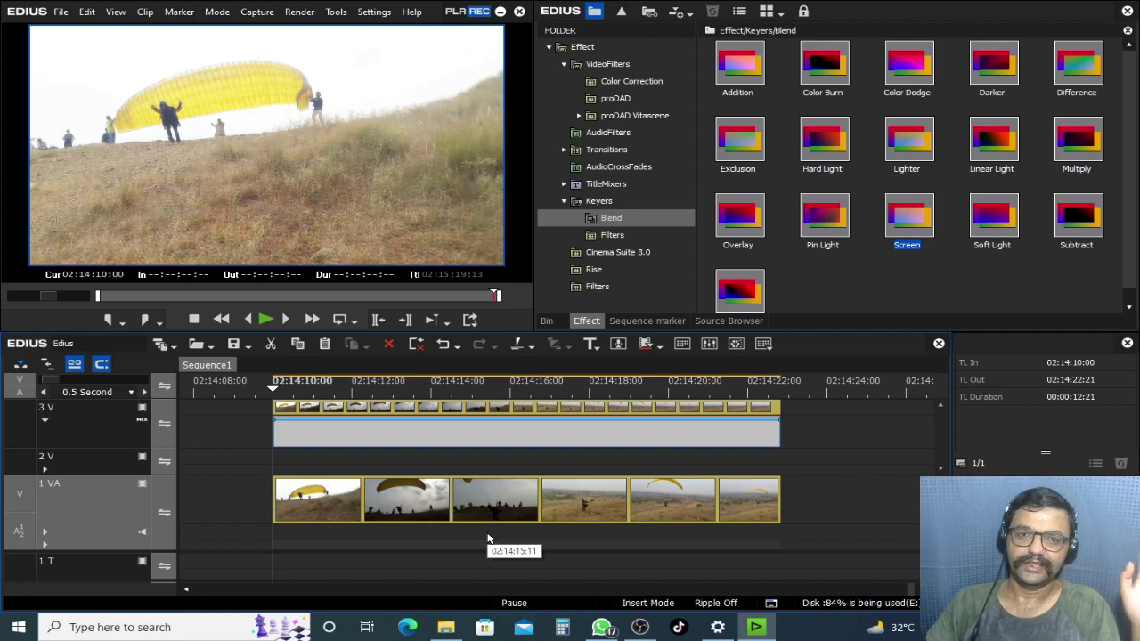
drag(305, 394, 381, 442)
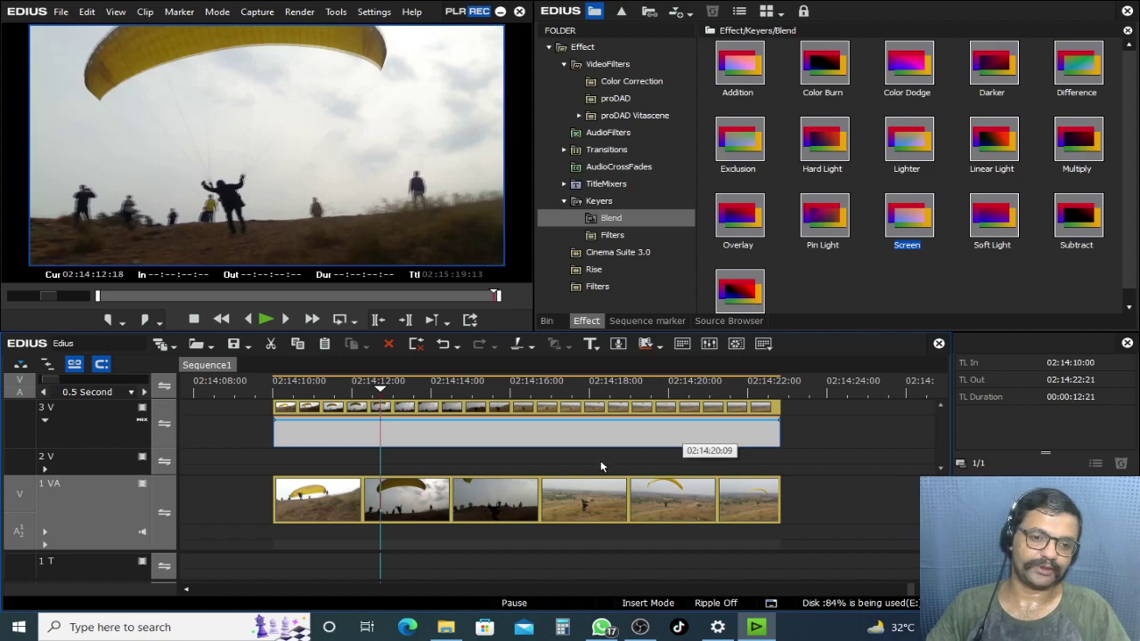
click(285, 398)
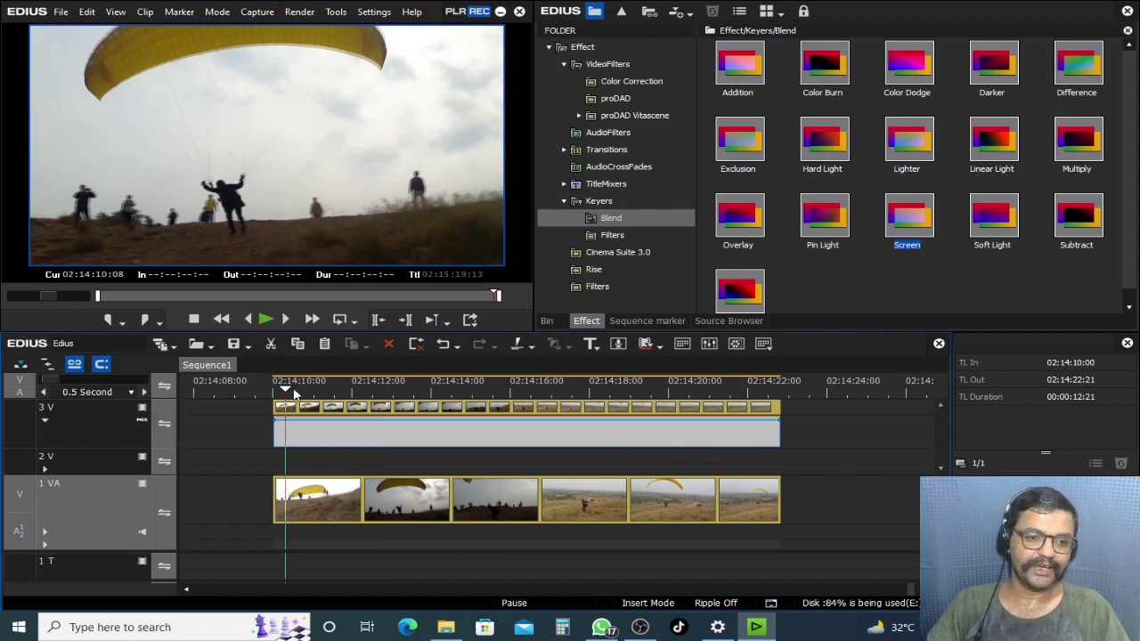
key(space)
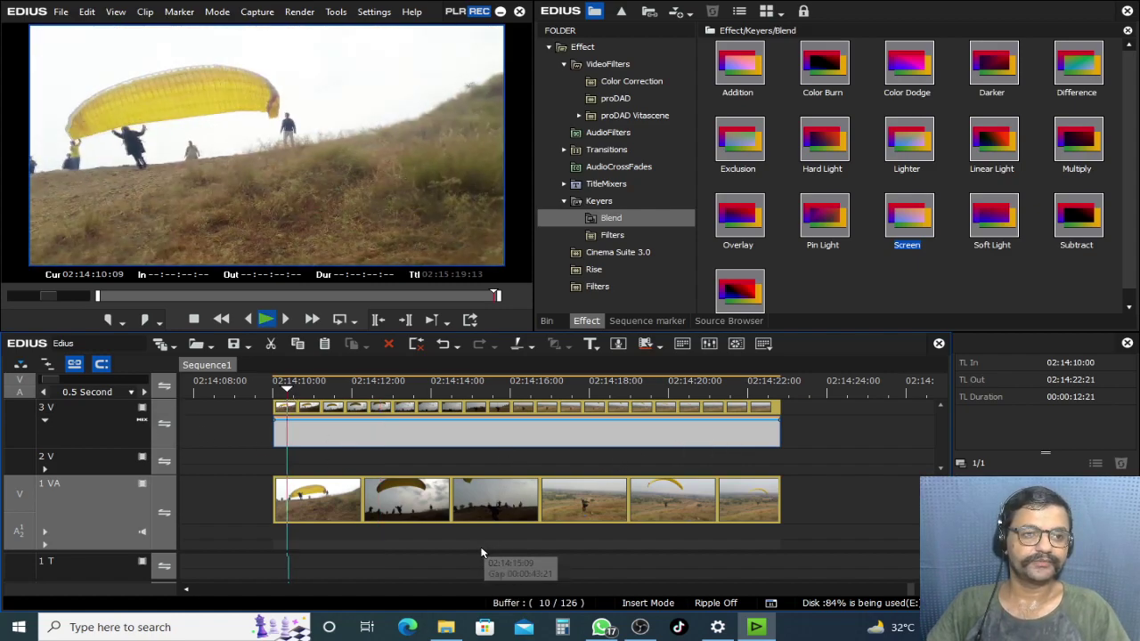
key(space)
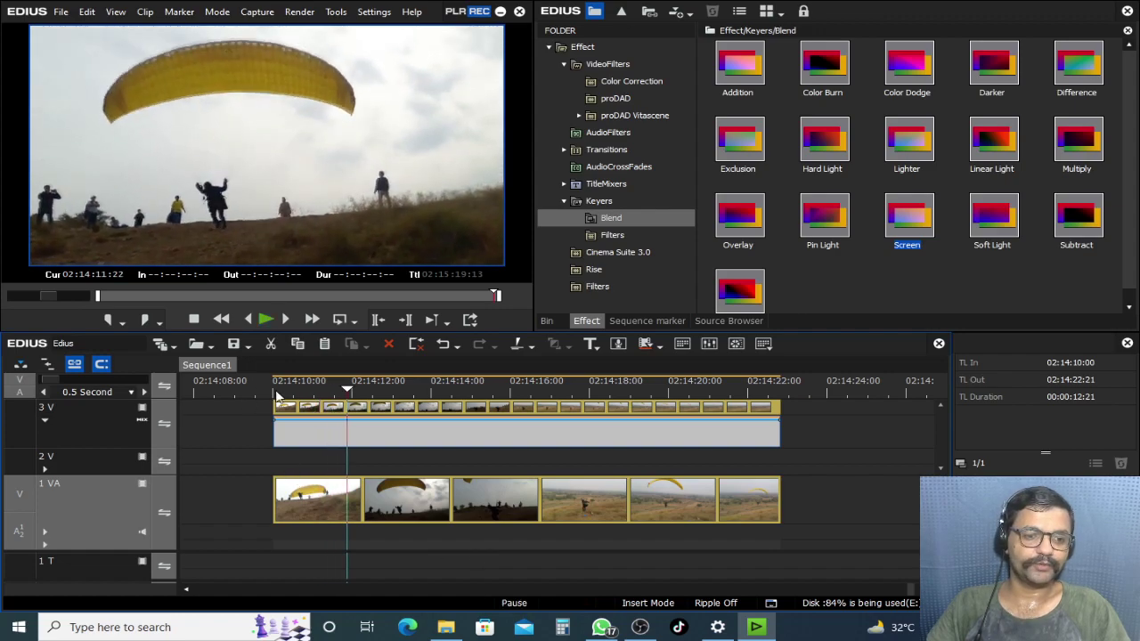
Step: Add transparency point pairs near 02:14:11:01 and 02:14:15:15 on the 3 V clip, and mark In and Out around the clip
click(273, 393)
key(space)
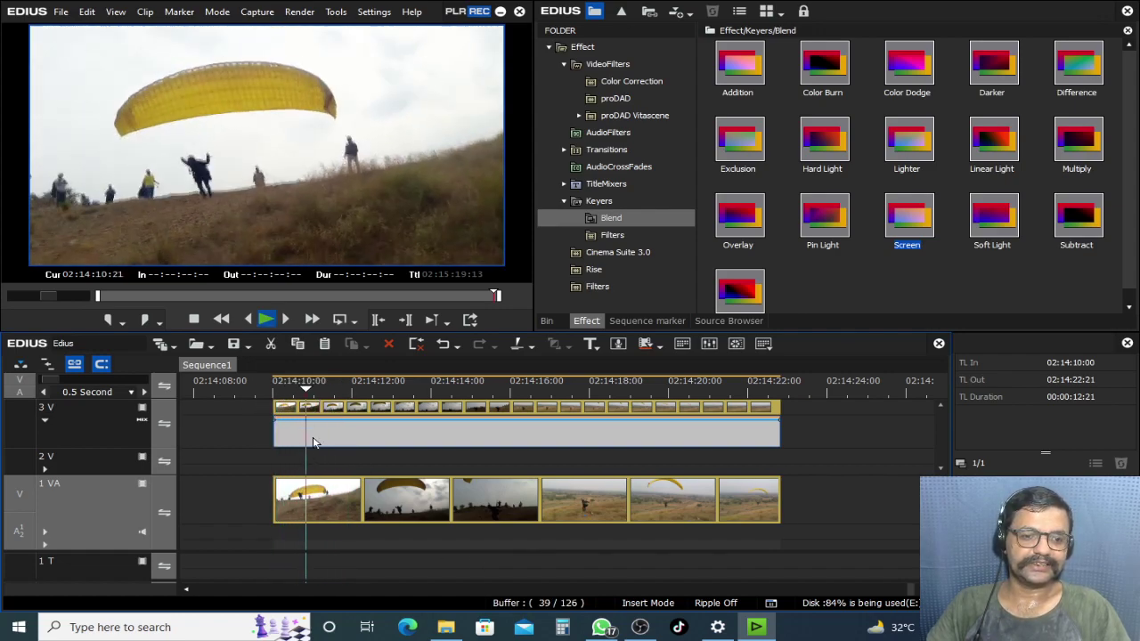
key(space)
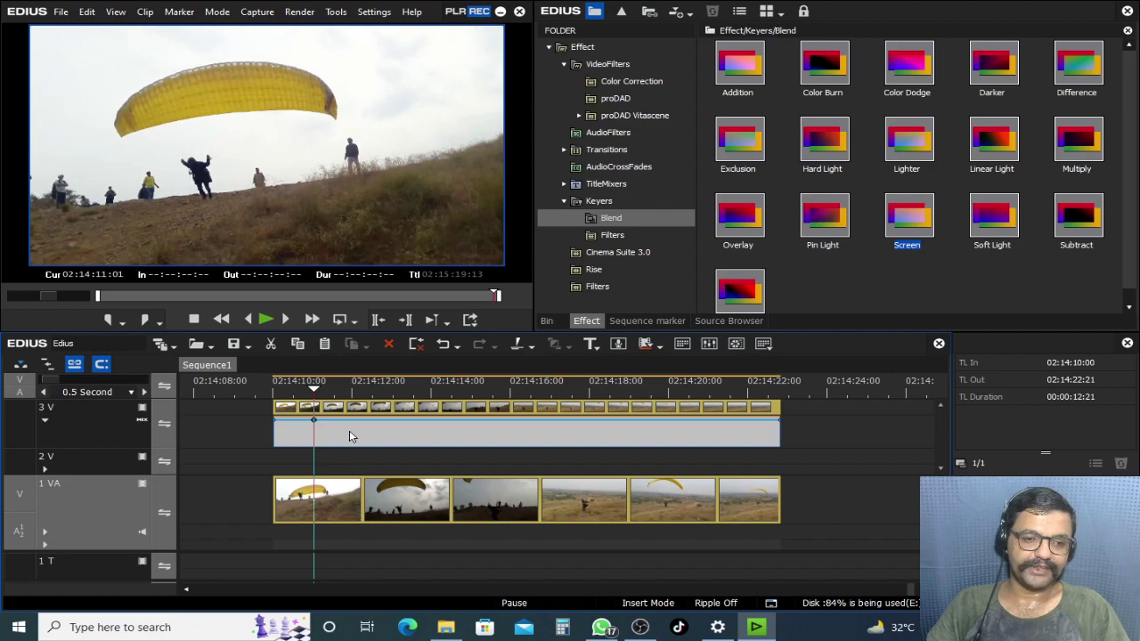
key(space)
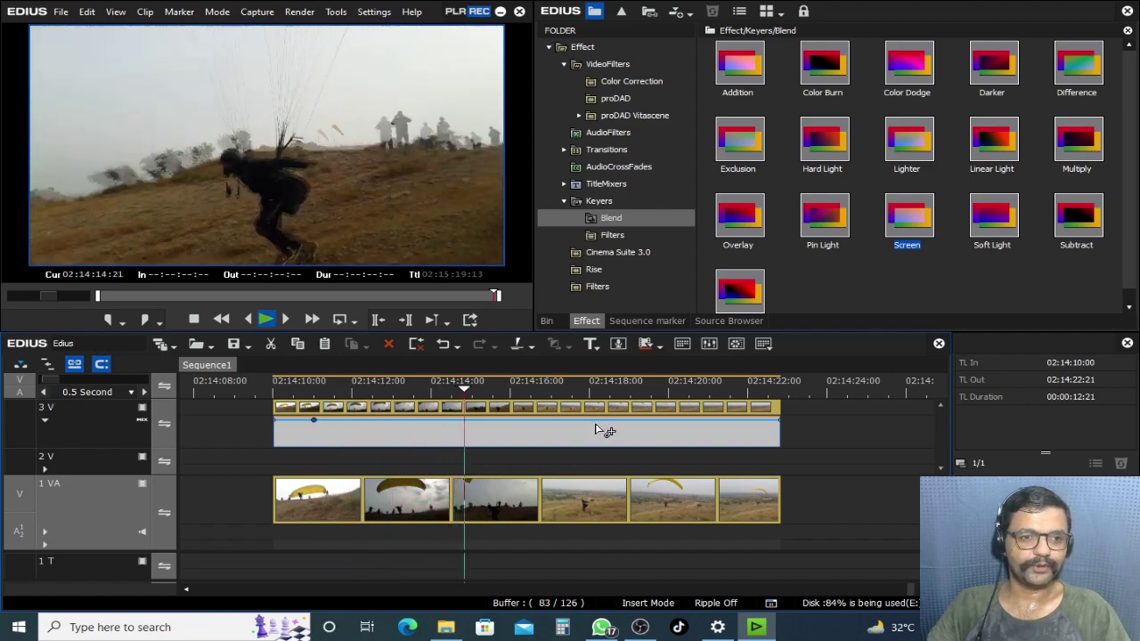
key(space)
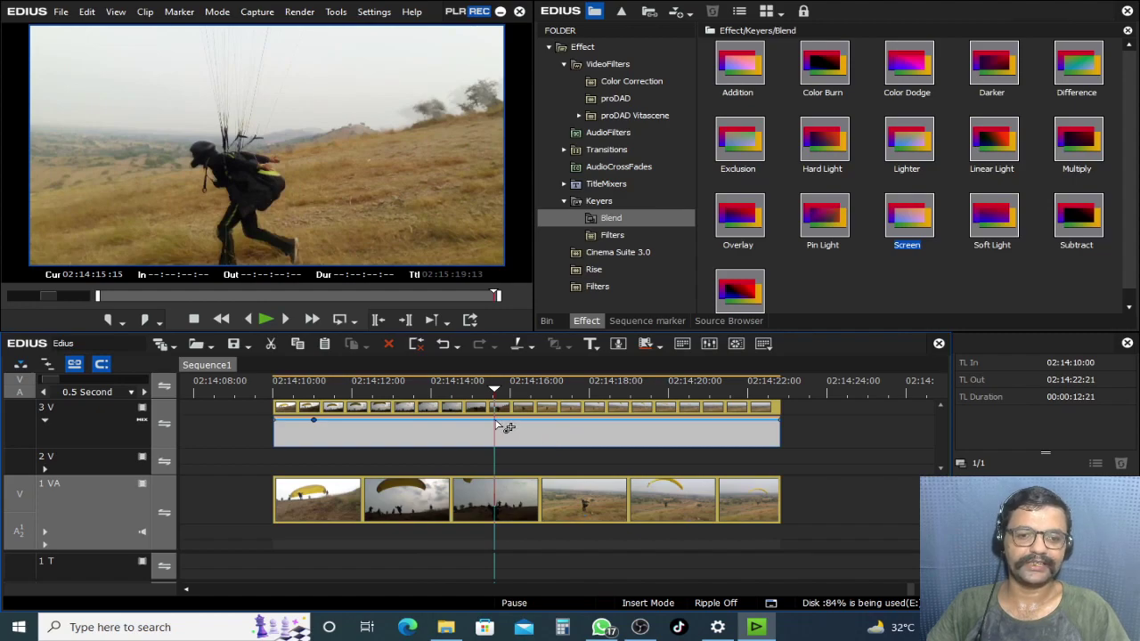
drag(495, 397, 329, 397)
key(z)
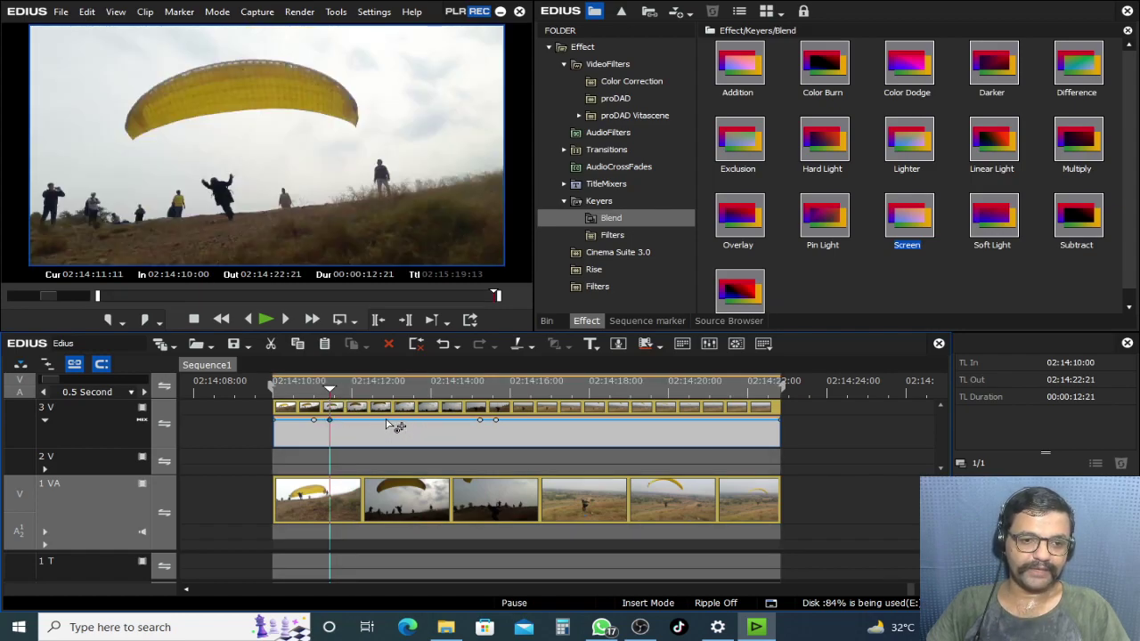
Step: Try moving all points of the 3 V clip's transparency line to 50%, and undo the change
right_click(389, 425)
click(443, 267)
text(50)
key(Return)
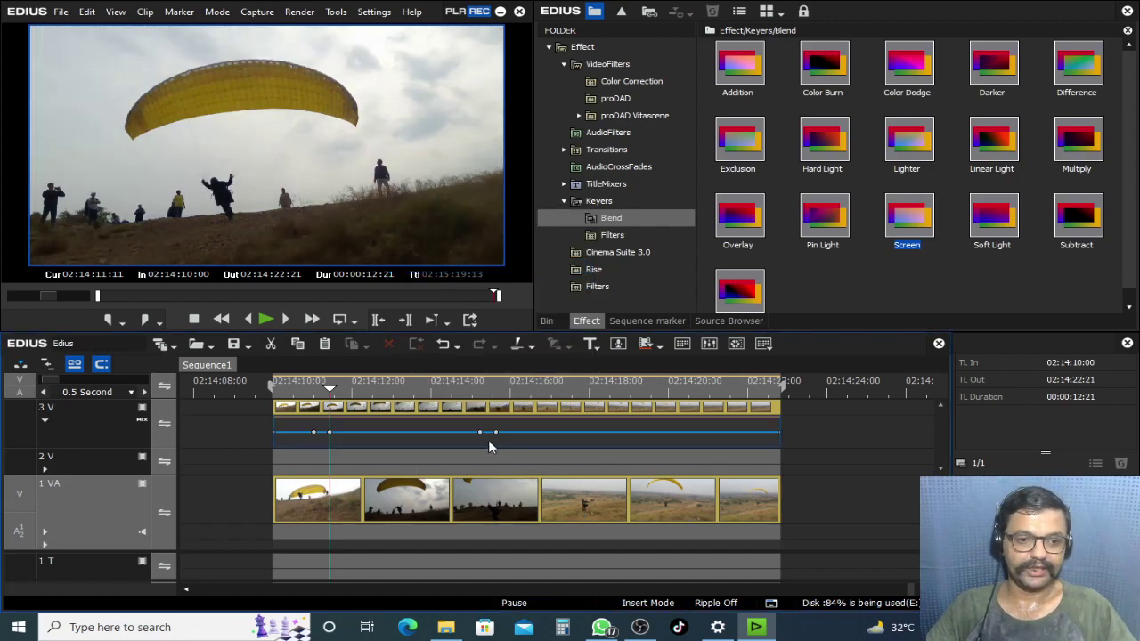
key(ctrl+z)
click(389, 433)
mouse_move(391, 426)
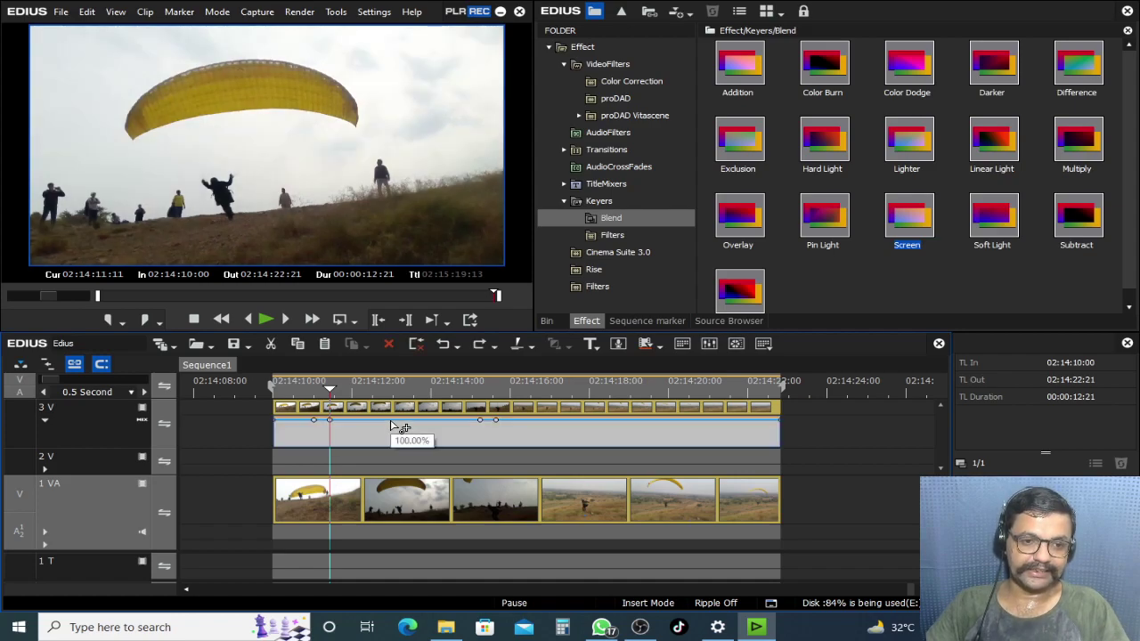
drag(376, 392, 305, 426)
right_click(290, 420)
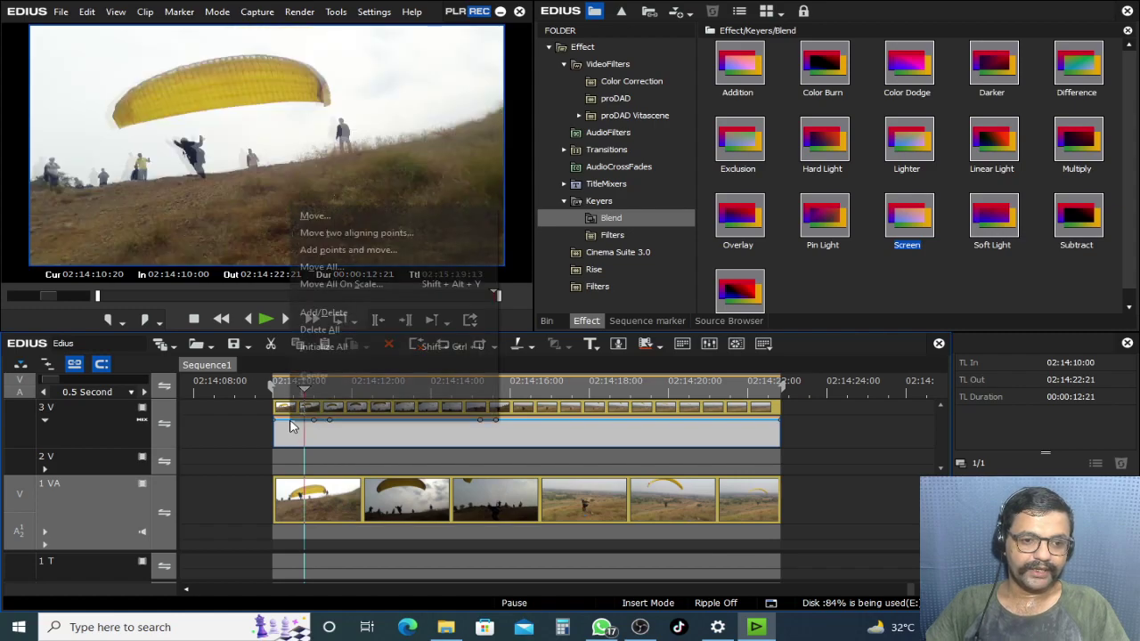
click(549, 384)
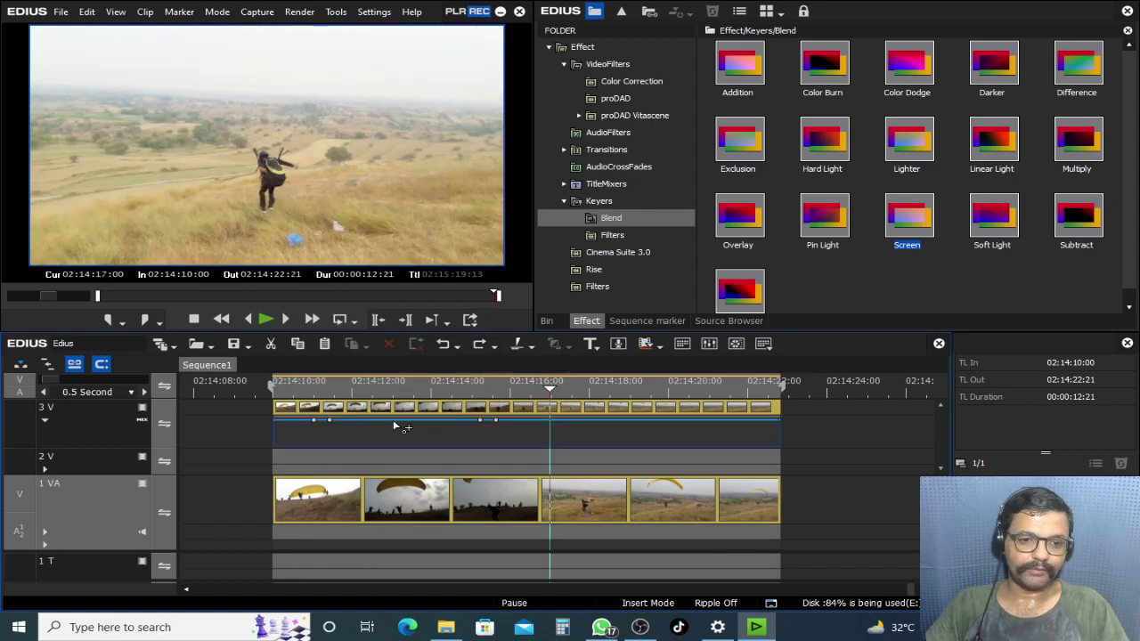
Step: Try moving the two aligned transparency points of the 3 V clip's dark middle section to 50%, and undo the change
right_click(392, 420)
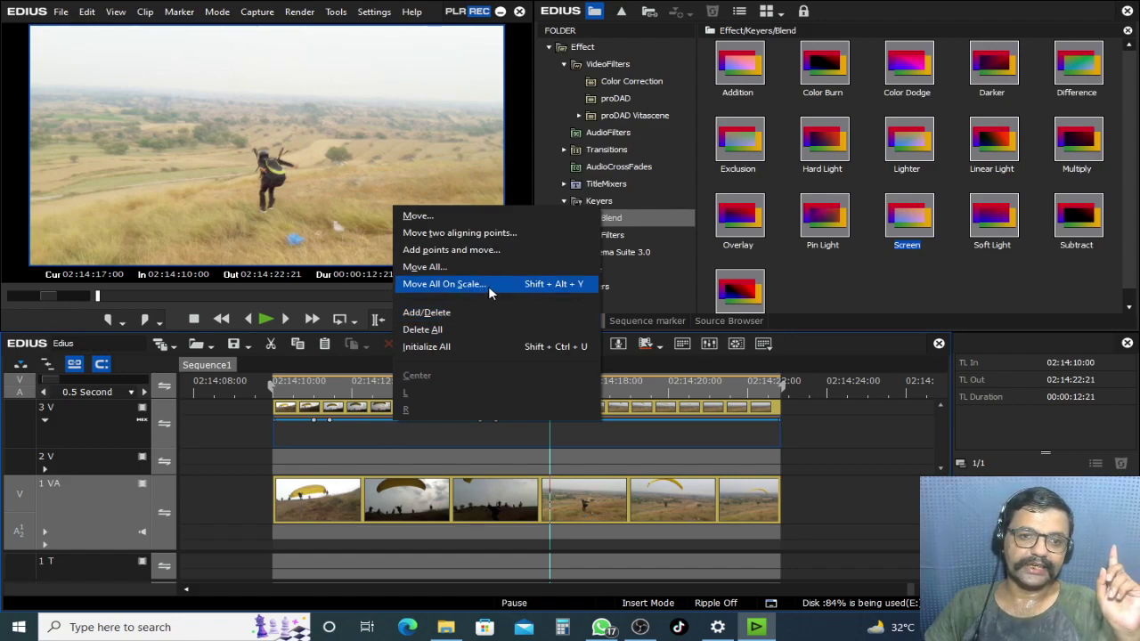
click(512, 234)
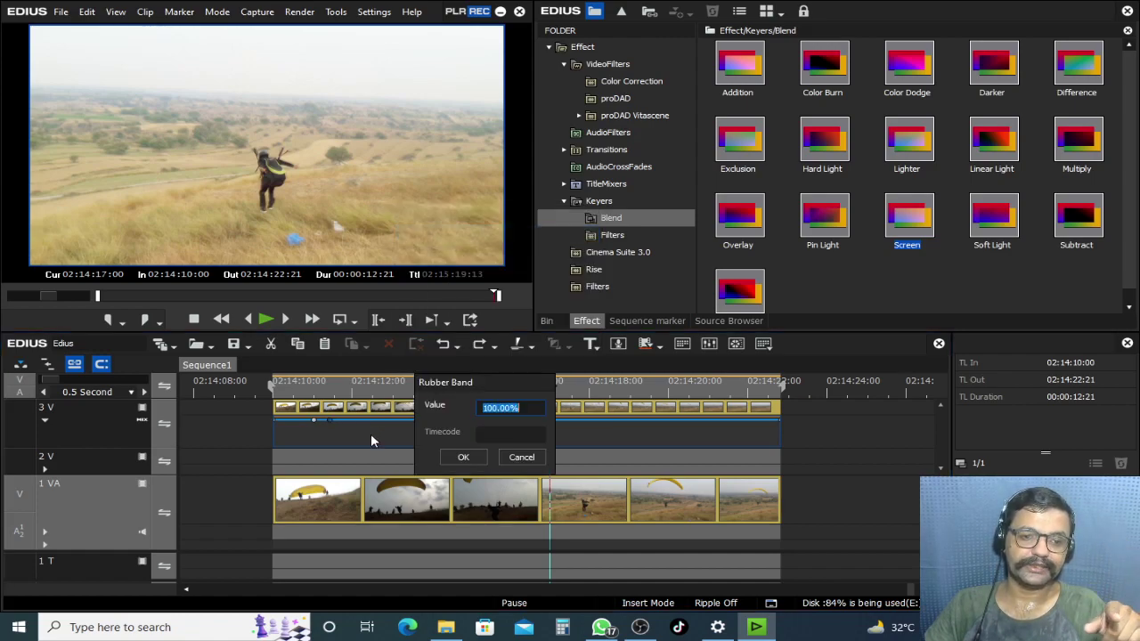
text(50)
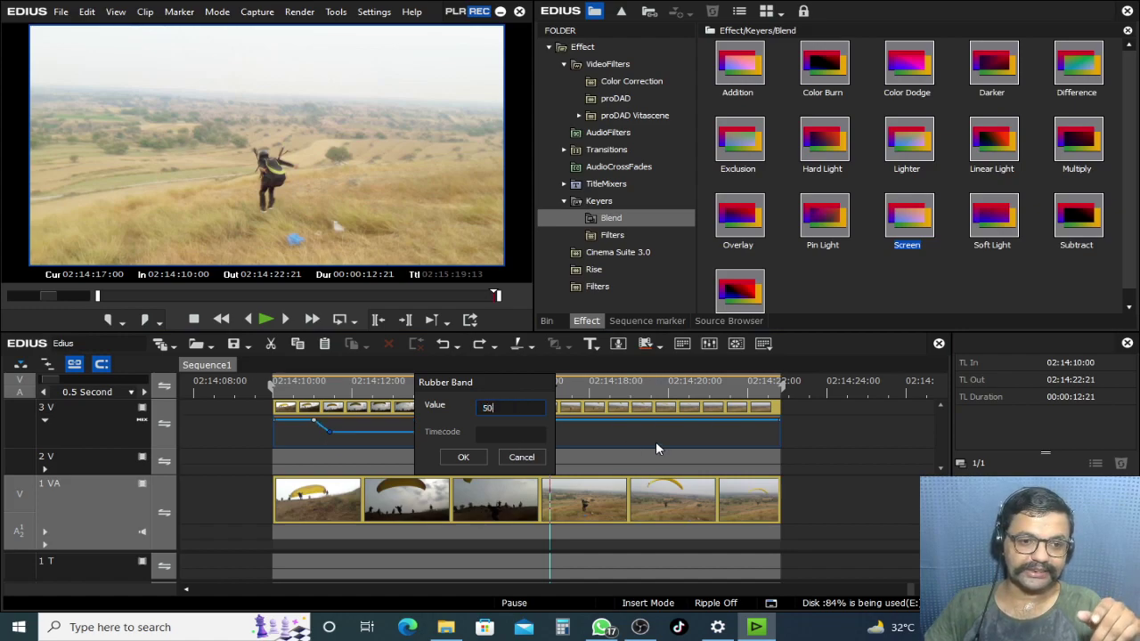
click(463, 458)
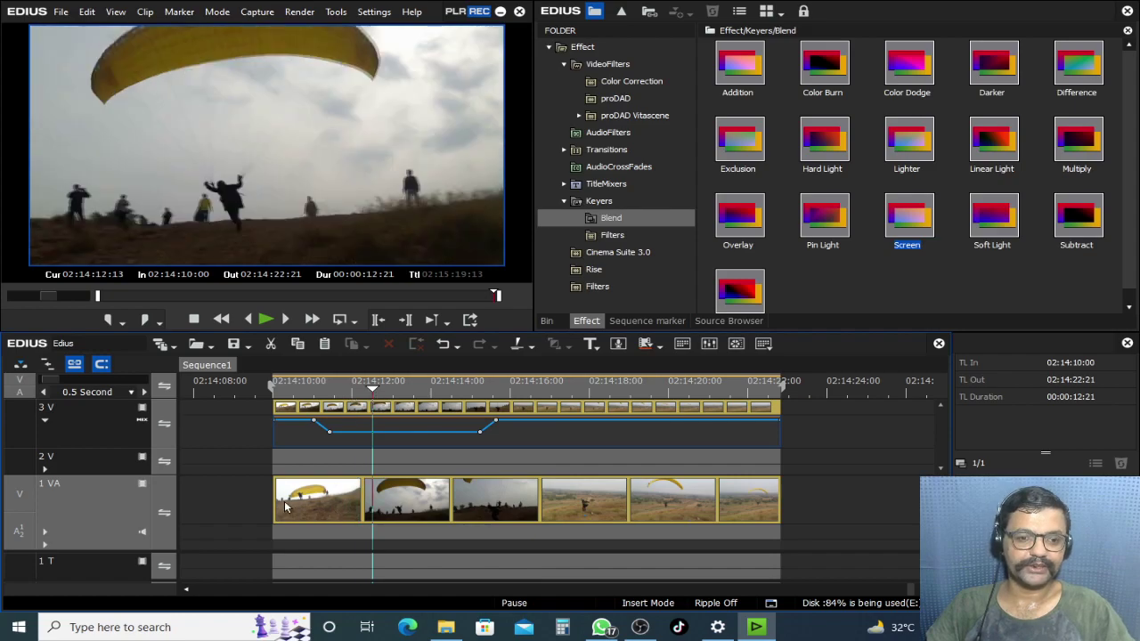
key(ctrl+z)
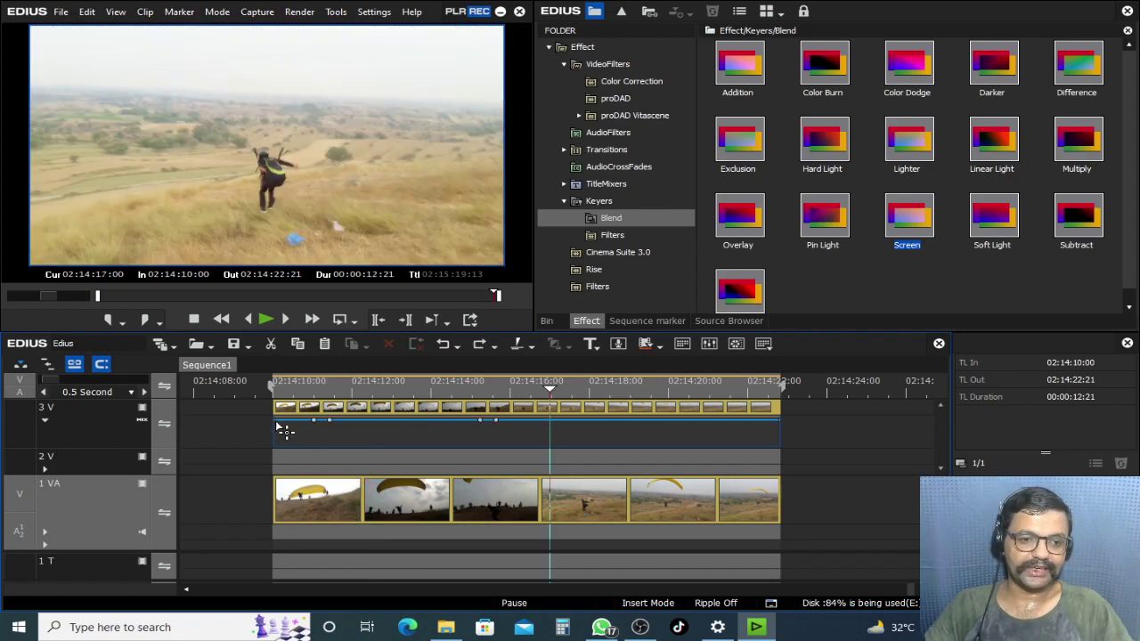
Step: Lower the opening section of the 3 V clip's transparency line to 0% and play from 02:14:10:00 to check the brightness
drag(314, 424, 268, 472)
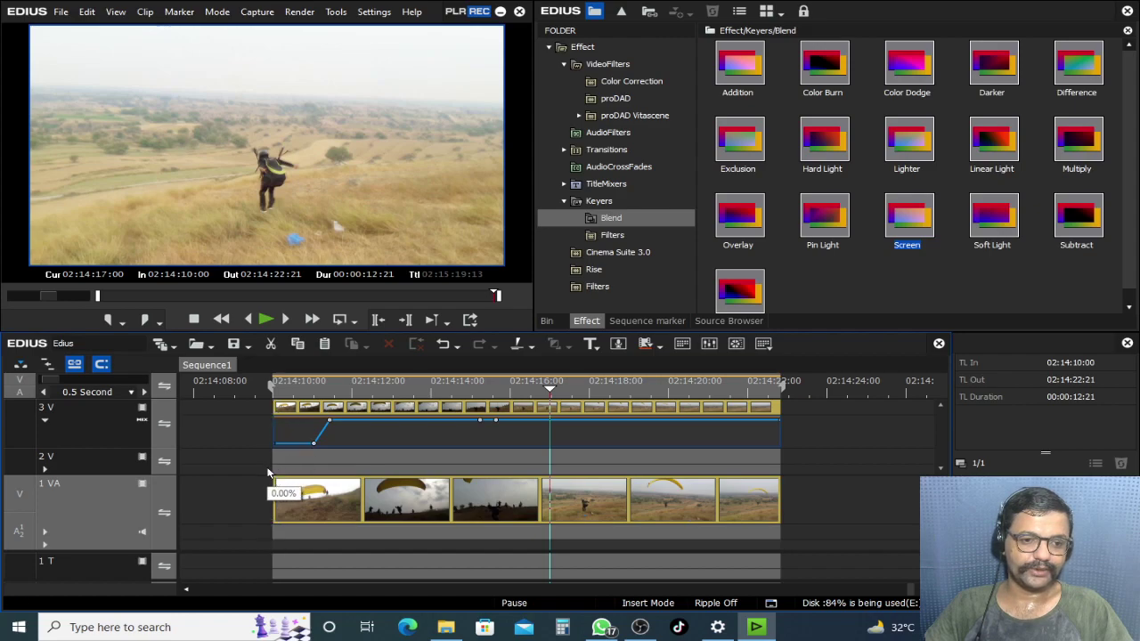
click(275, 385)
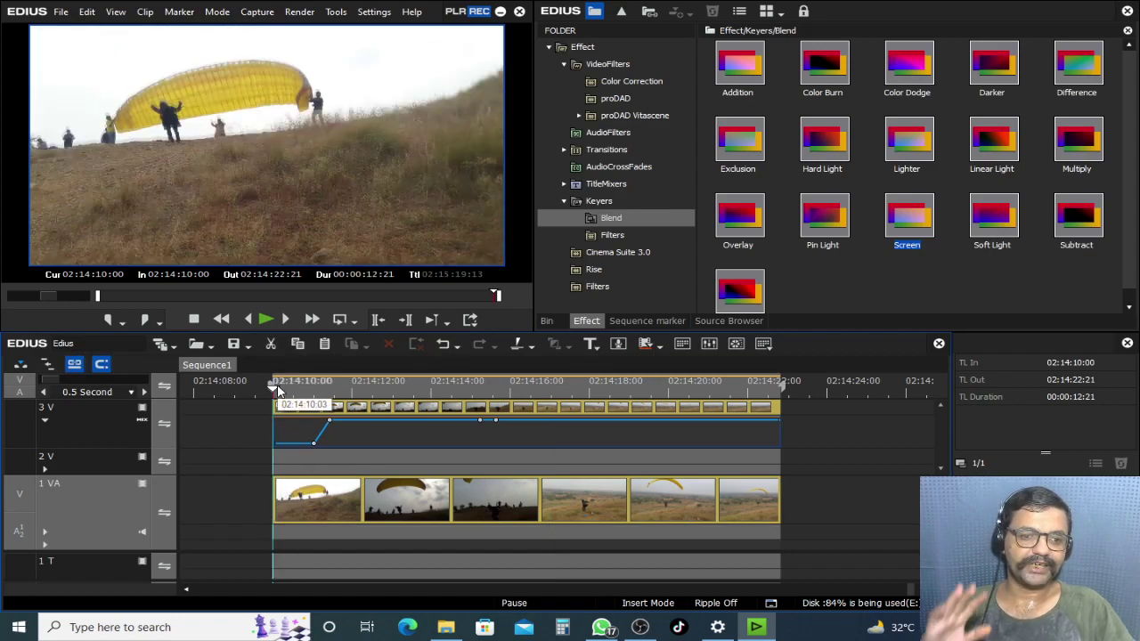
key(space)
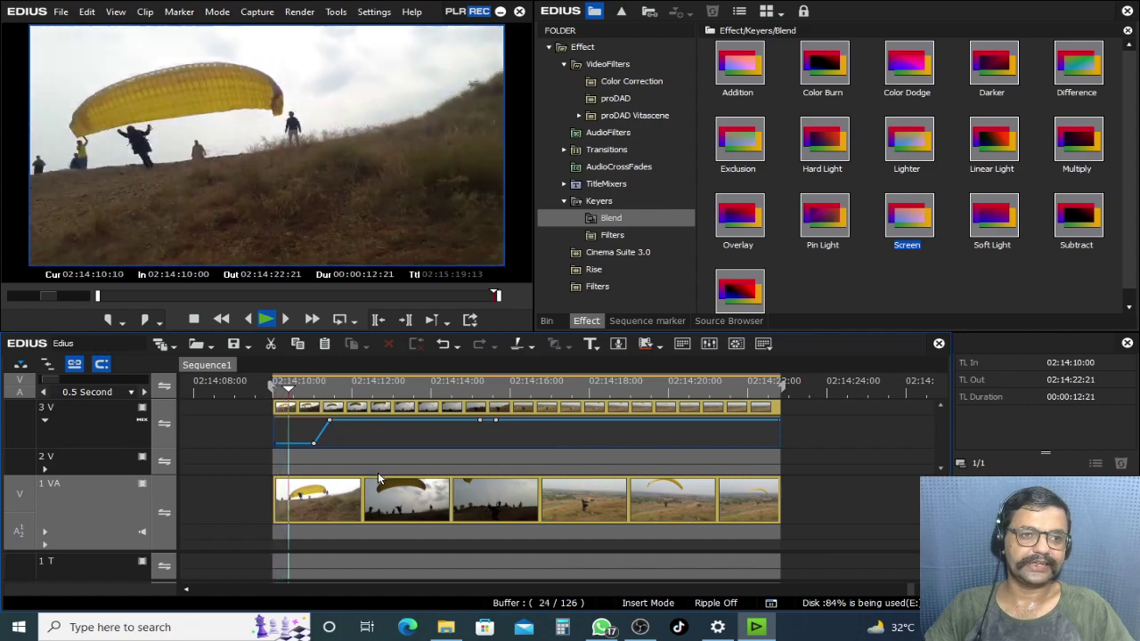
key(space)
Step: Set the 3 V clip's start point and first inner transparency point level at about 39.40%
drag(314, 441, 274, 436)
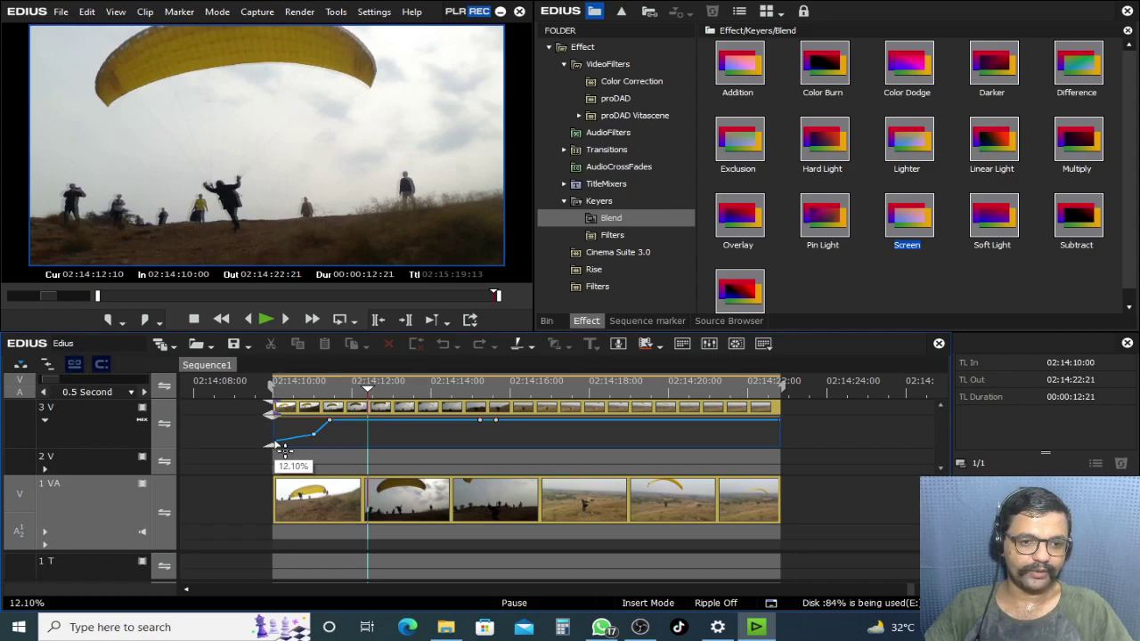
scroll(312, 387, down, 2)
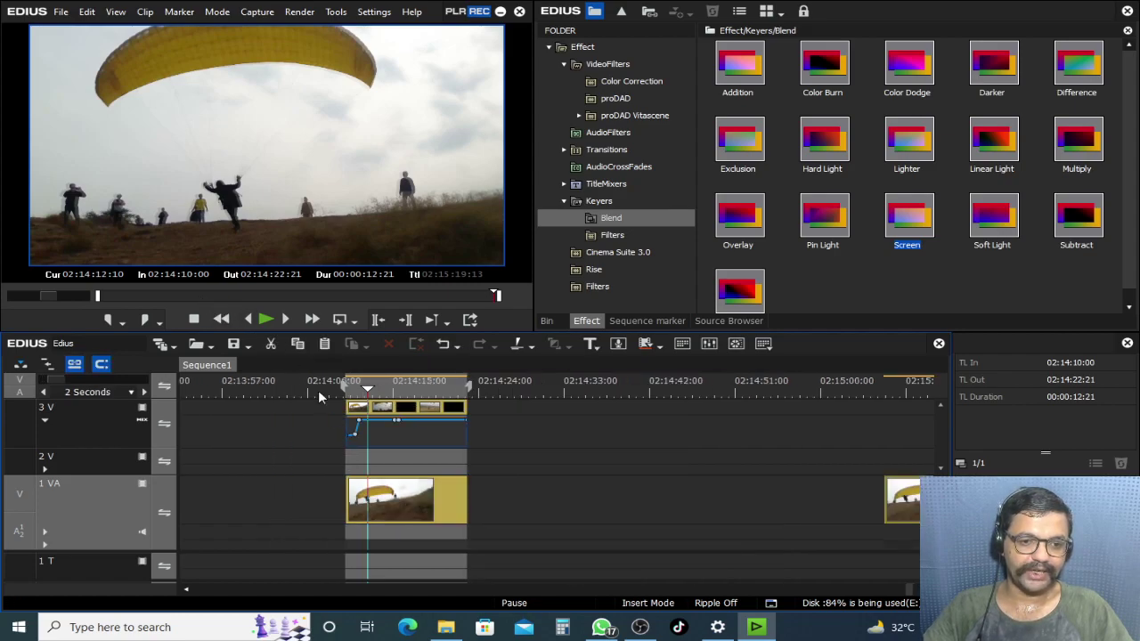
click(439, 387)
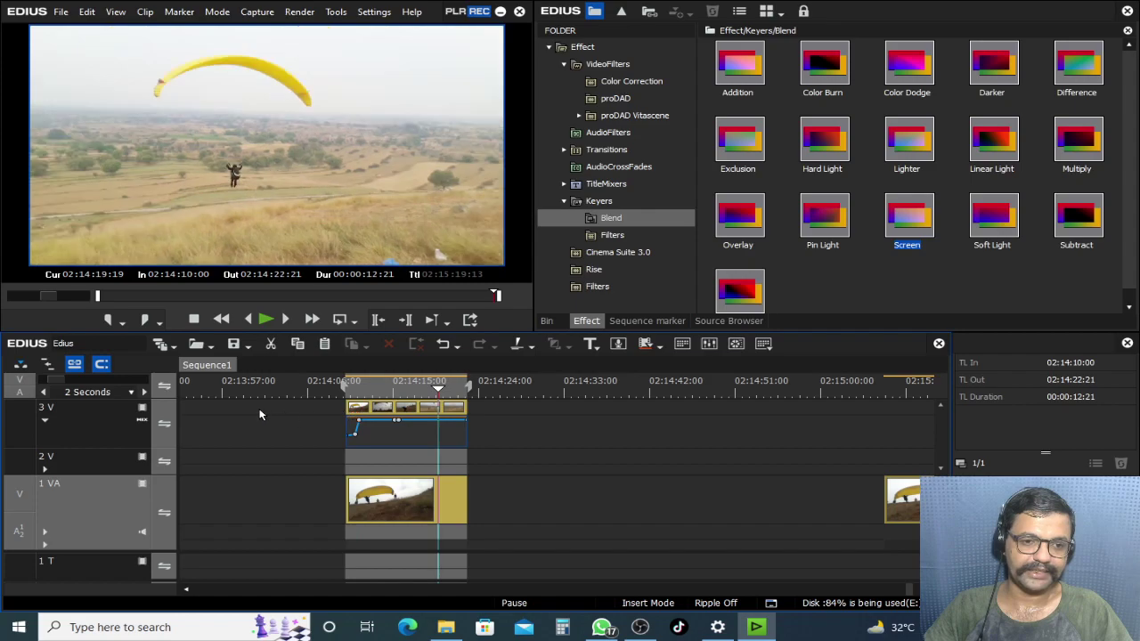
click(304, 389)
scroll(294, 392, down, 2)
scroll(293, 392, up, 4)
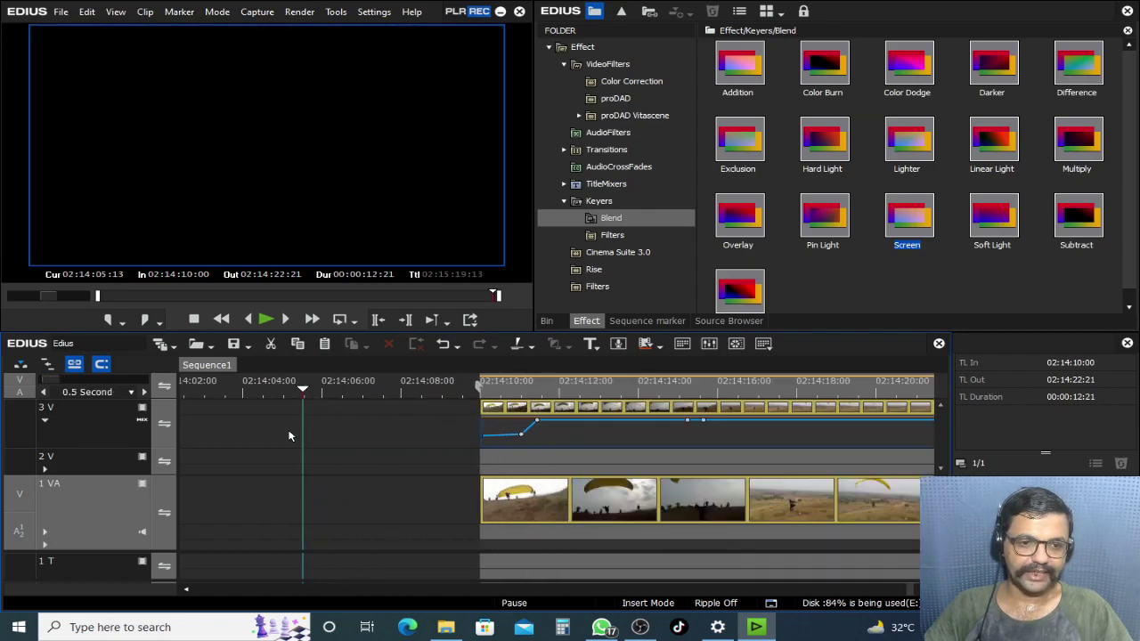
scroll(736, 448, up, 1)
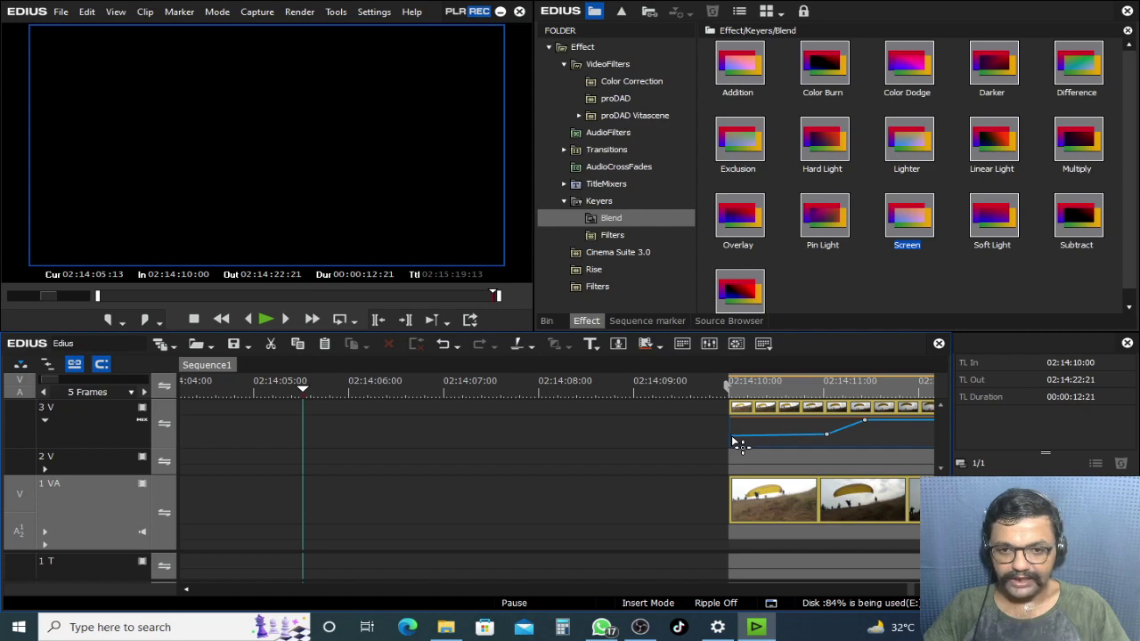
drag(732, 436, 732, 437)
scroll(837, 443, up, 2)
scroll(497, 459, down, 4)
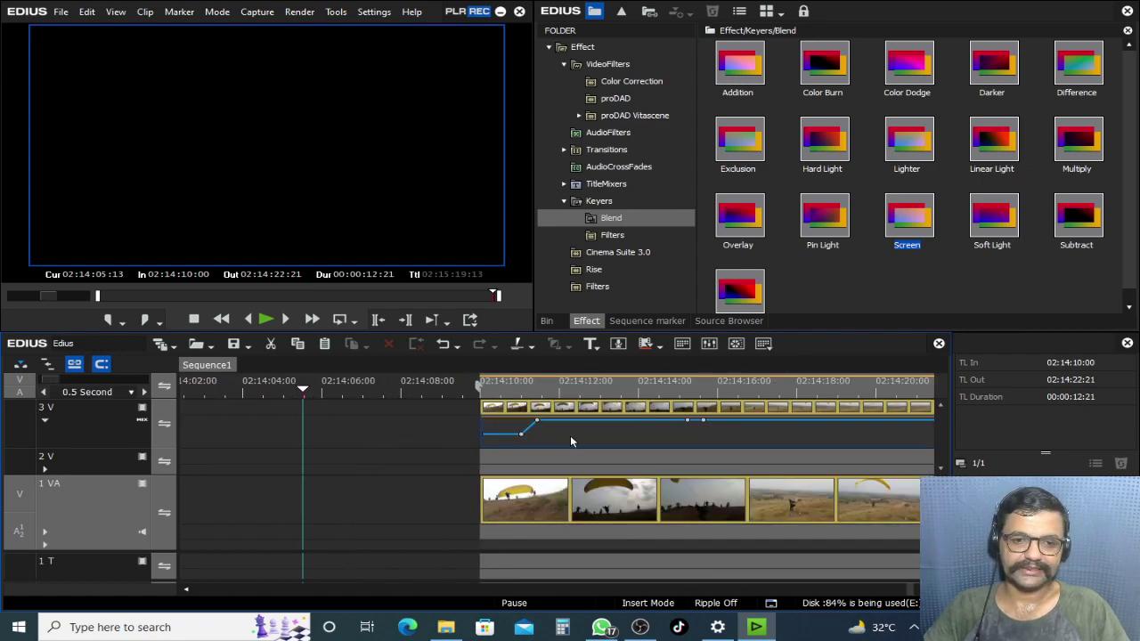
click(655, 443)
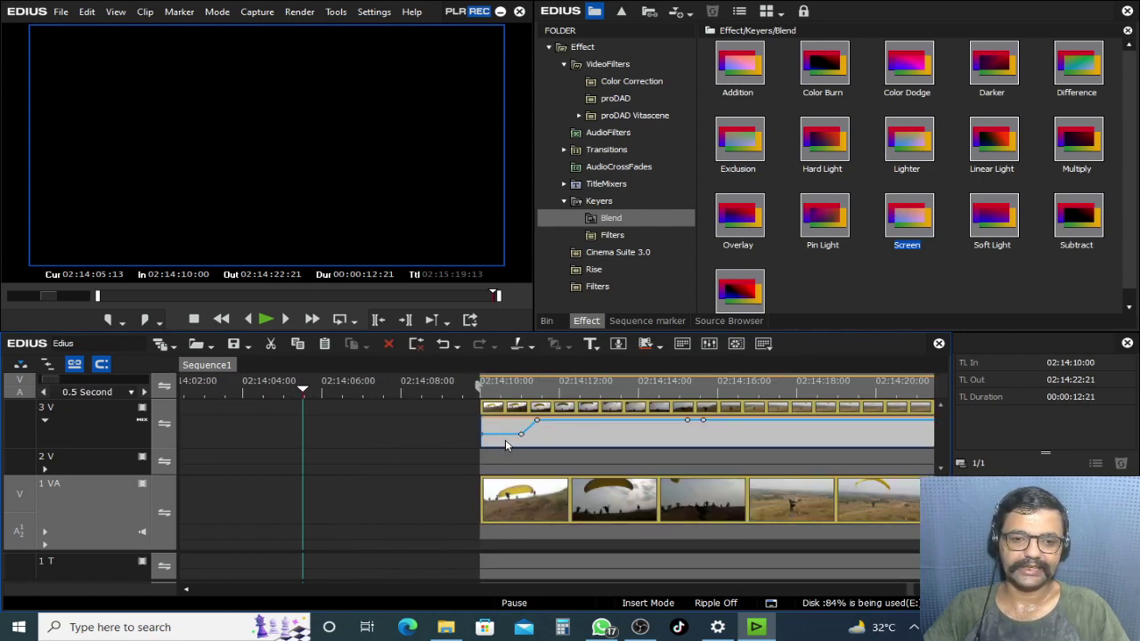
click(495, 389)
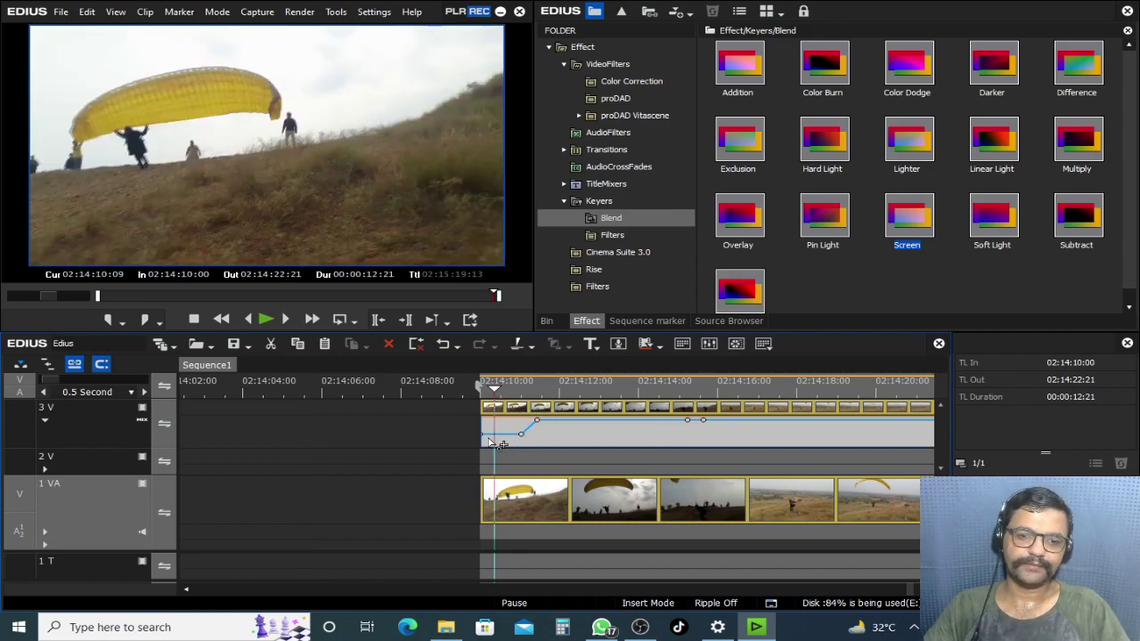
right_click(492, 436)
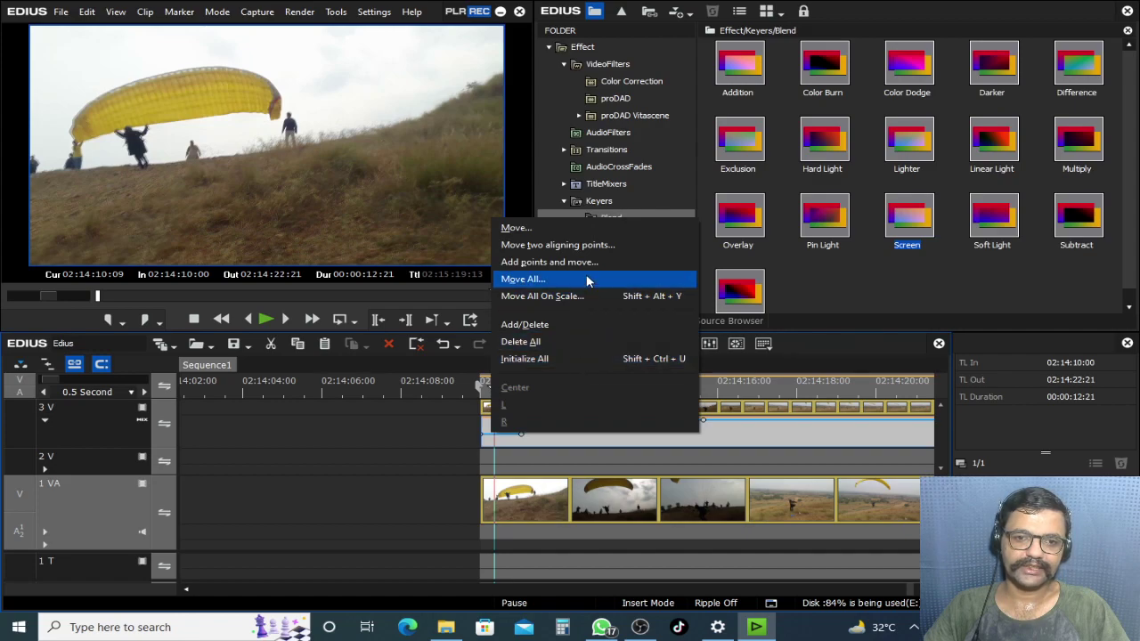
click(522, 281)
click(534, 457)
key(space)
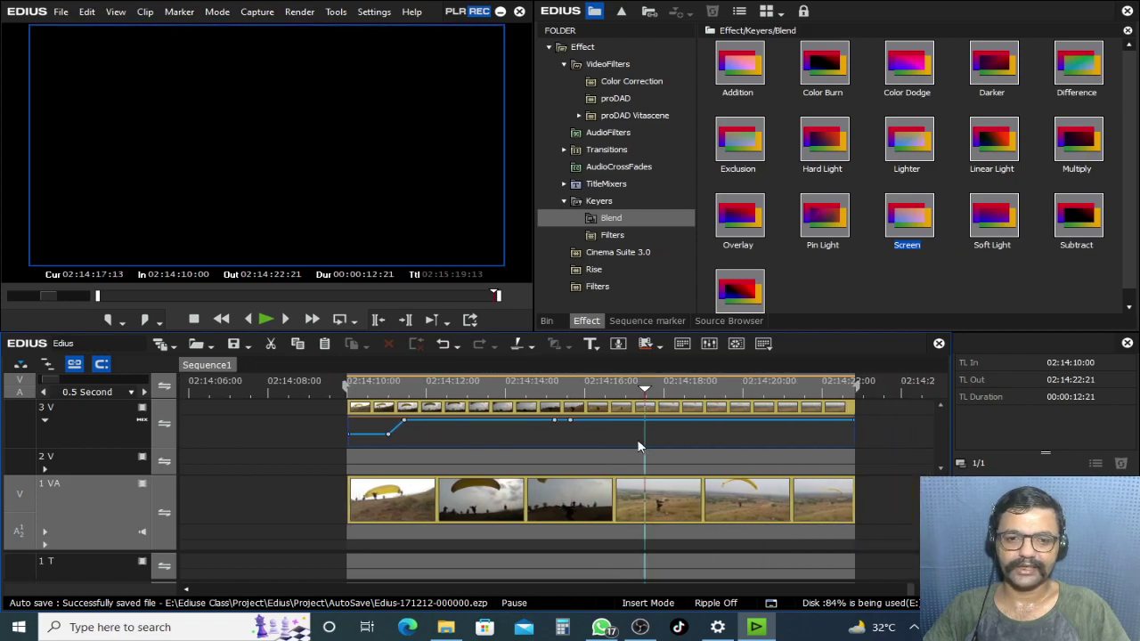
Step: Lower the last inner transparency point and the end point of the 3 V clip to 39.40%, and preview from the clip's start
click(571, 421)
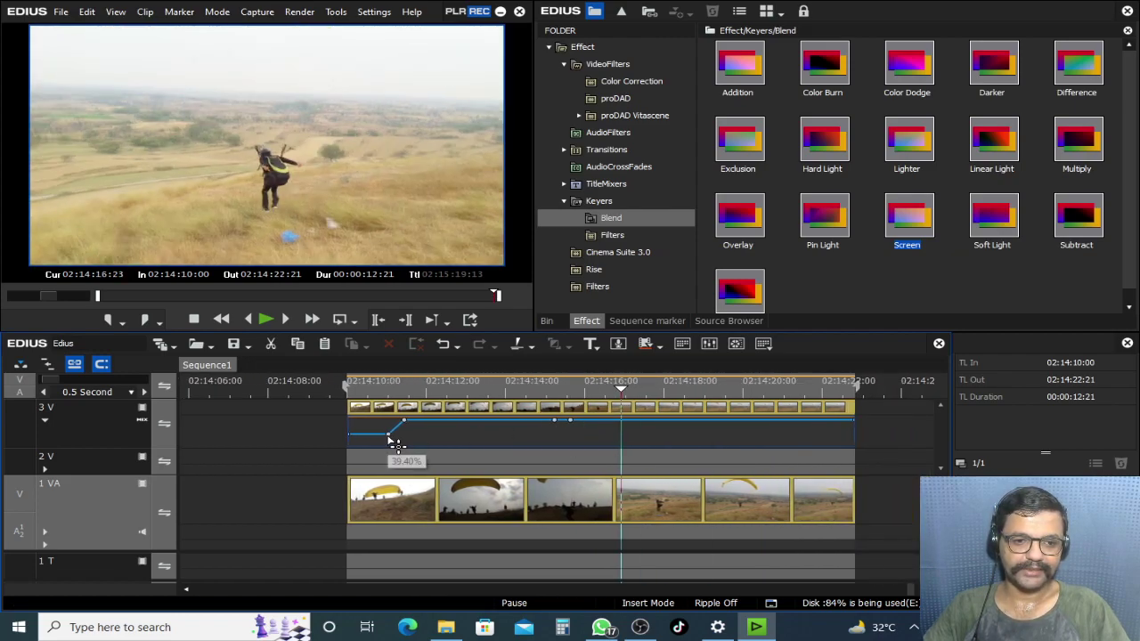
drag(575, 426, 575, 441)
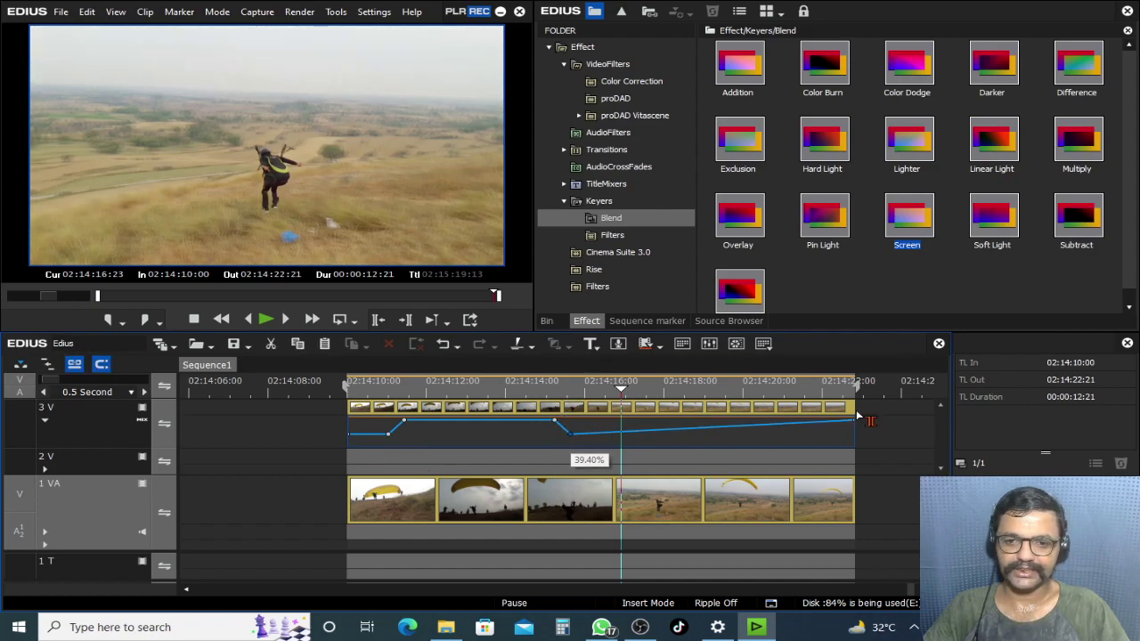
drag(856, 421, 853, 436)
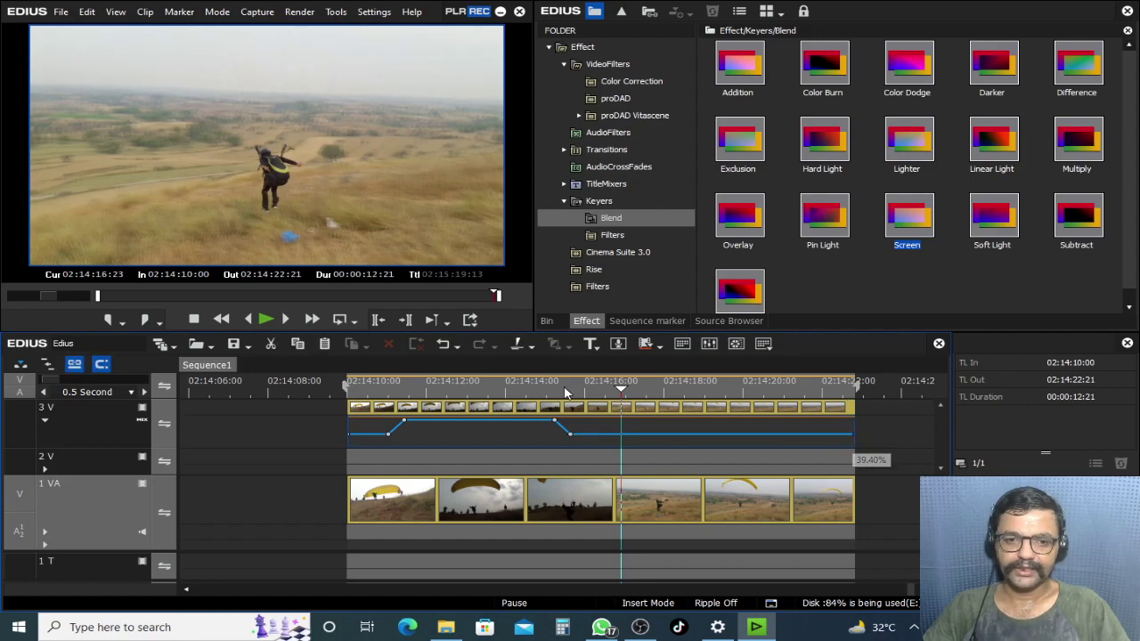
drag(624, 388, 348, 408)
key(space)
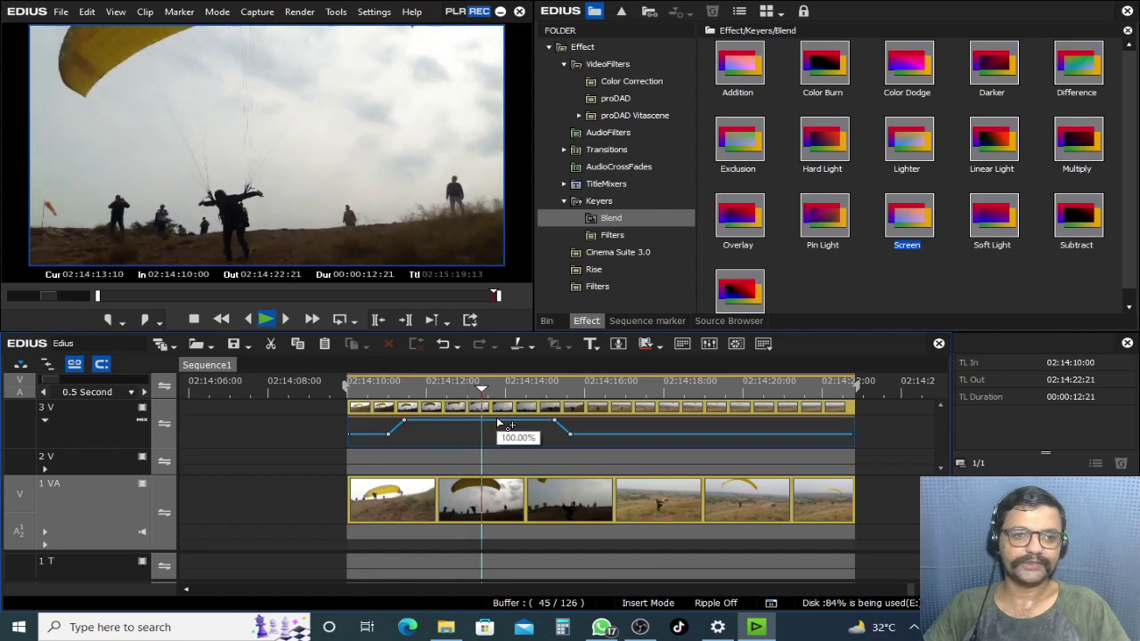
key(space)
Step: Copy the keyframed overlay clip, move it down to track 2 V, and paste the copy on 3 V at 02:14:10:00
click(454, 443)
drag(454, 449, 485, 458)
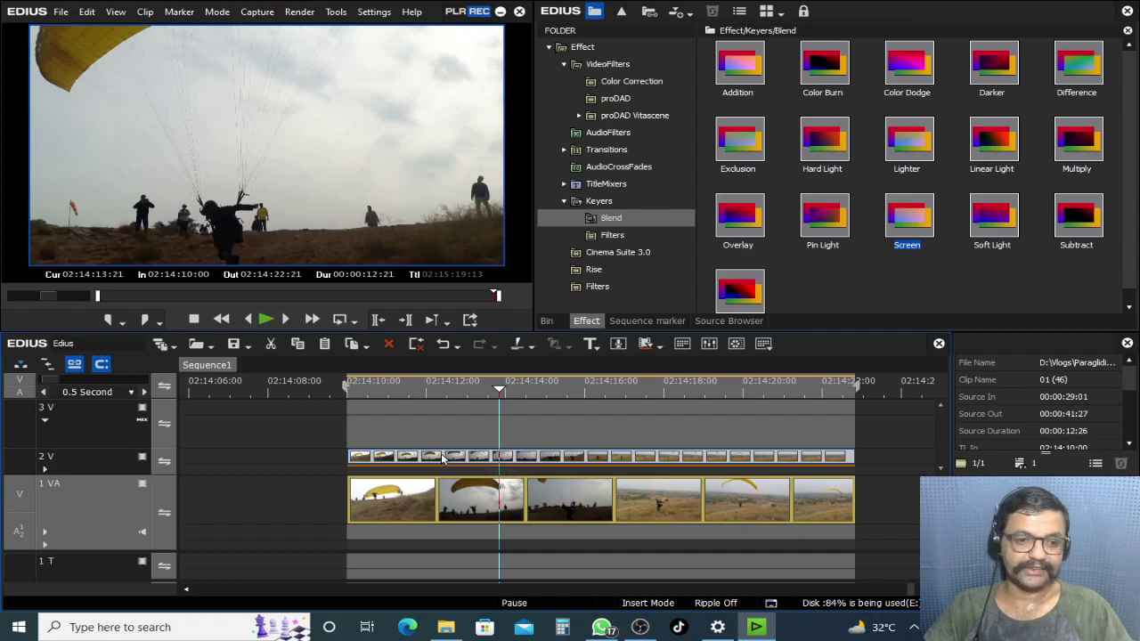
key(Home)
click(65, 431)
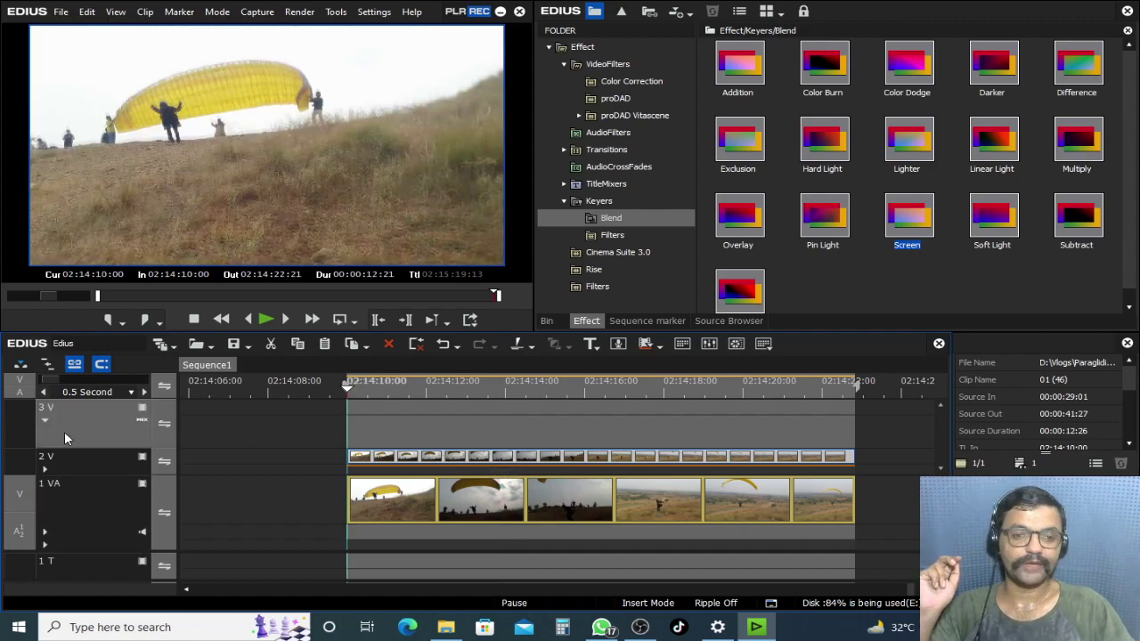
key(ctrl+v)
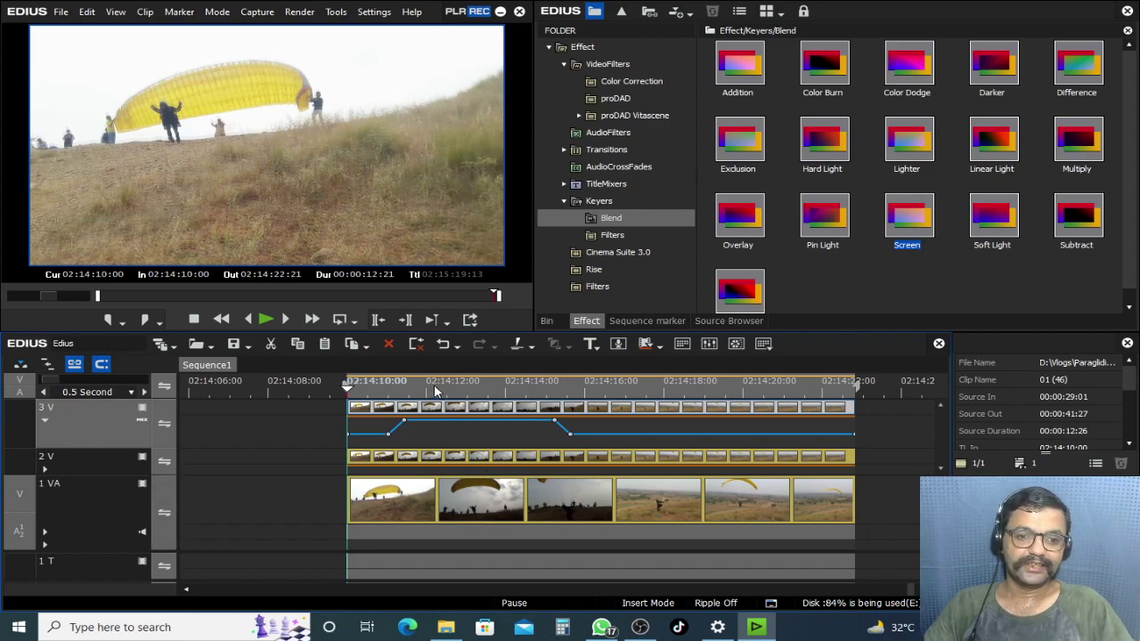
Step: Play the footage with both Screen overlays stacked, through to about 02:14:20:01, to check the brightness
drag(392, 392, 405, 393)
key(space)
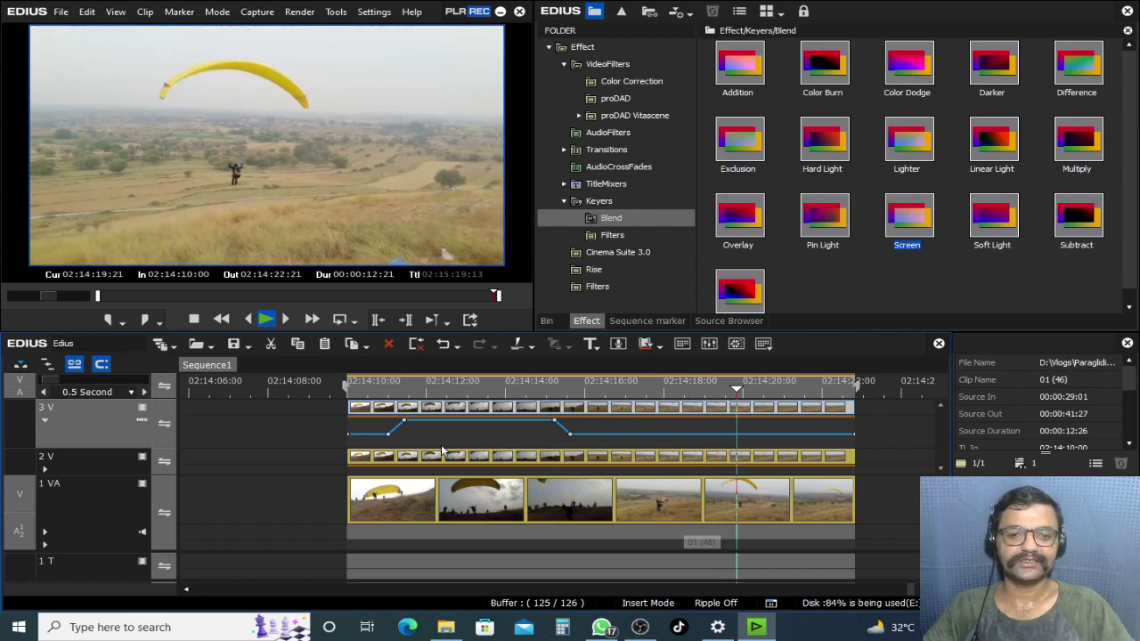
key(space)
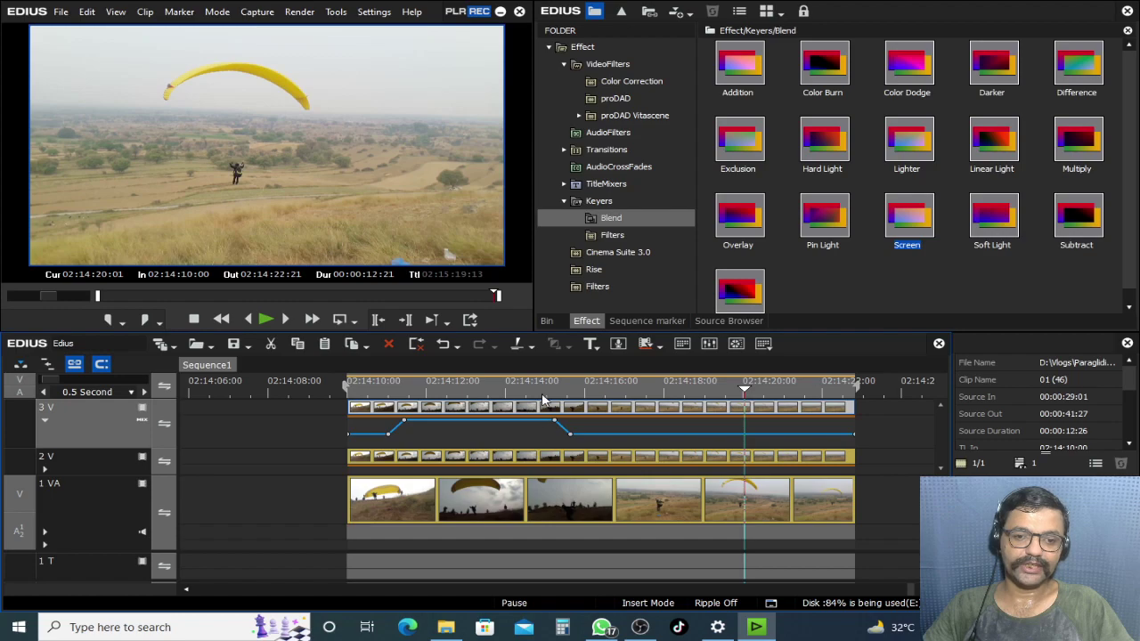
Step: Compare the dark shot at 02:14:13:07 by hiding and restoring the video of tracks 3 V and 2 V, and play the section after it
click(477, 387)
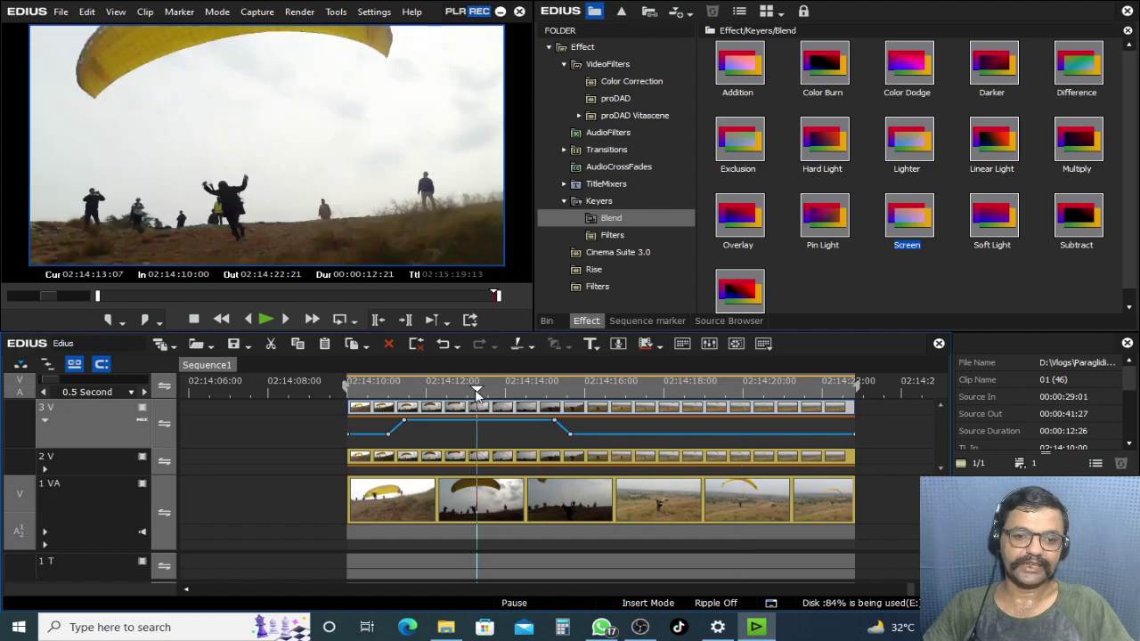
click(142, 408)
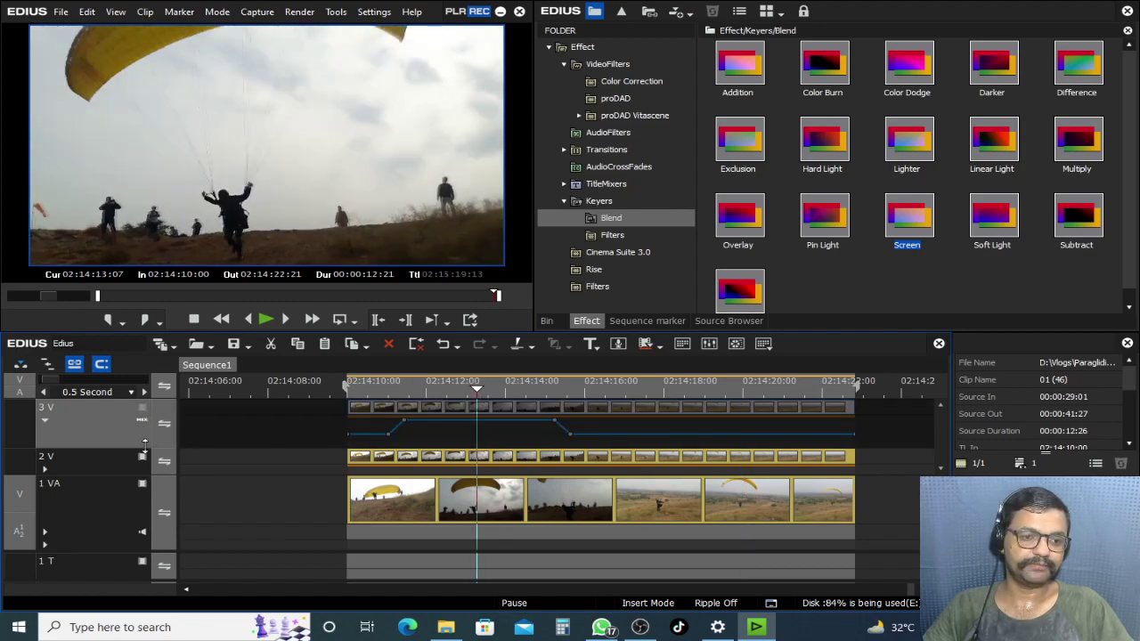
click(142, 456)
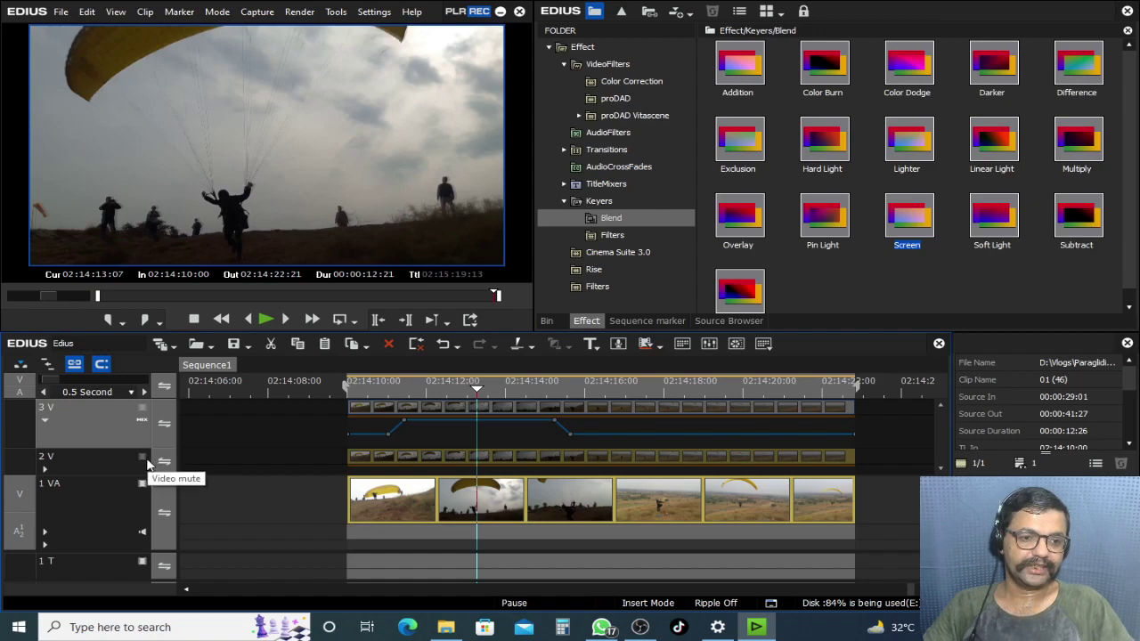
click(142, 457)
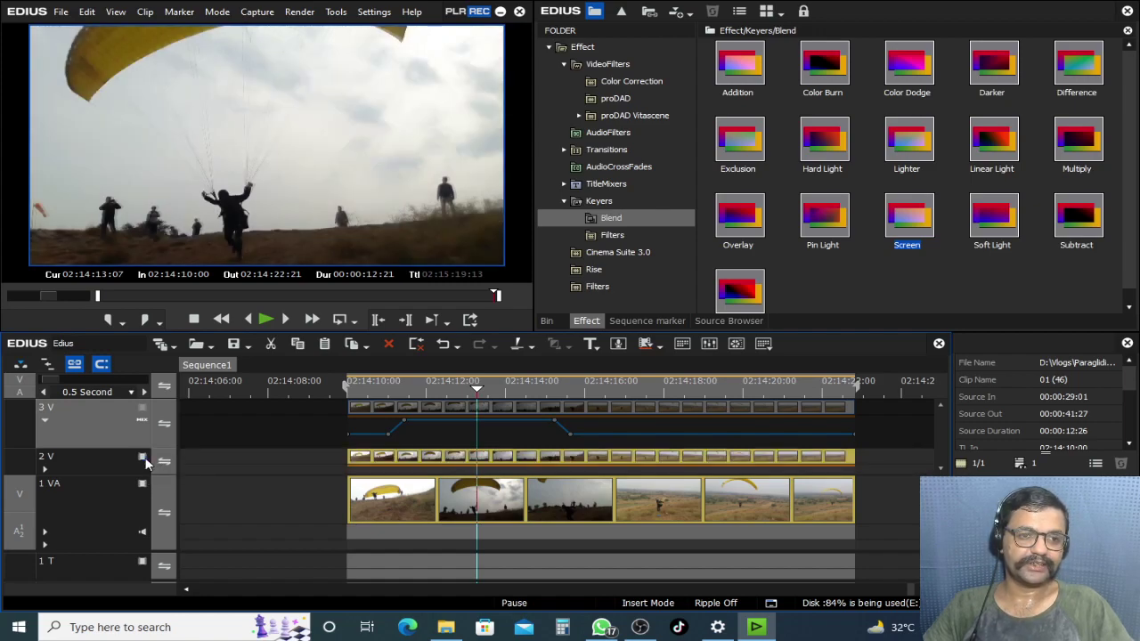
click(143, 408)
click(613, 413)
key(space)
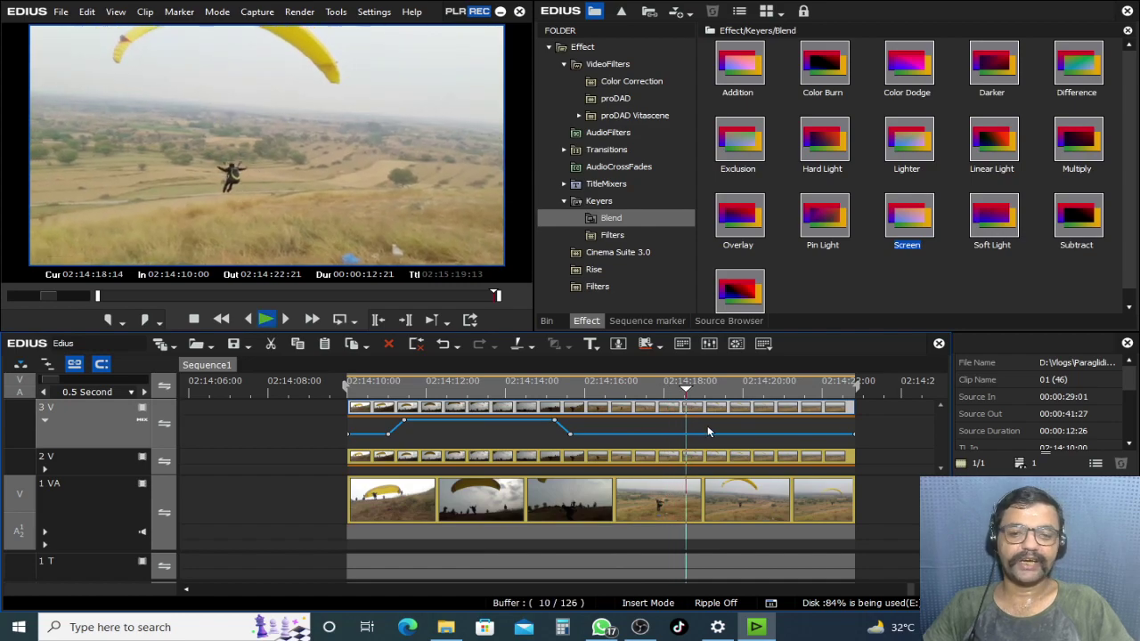
Step: Pause at 02:14:18:22 and add lowered transparency points near 02:14:16, at the playhead and near the end of the 3 V clip
key(space)
mouse_move(700, 440)
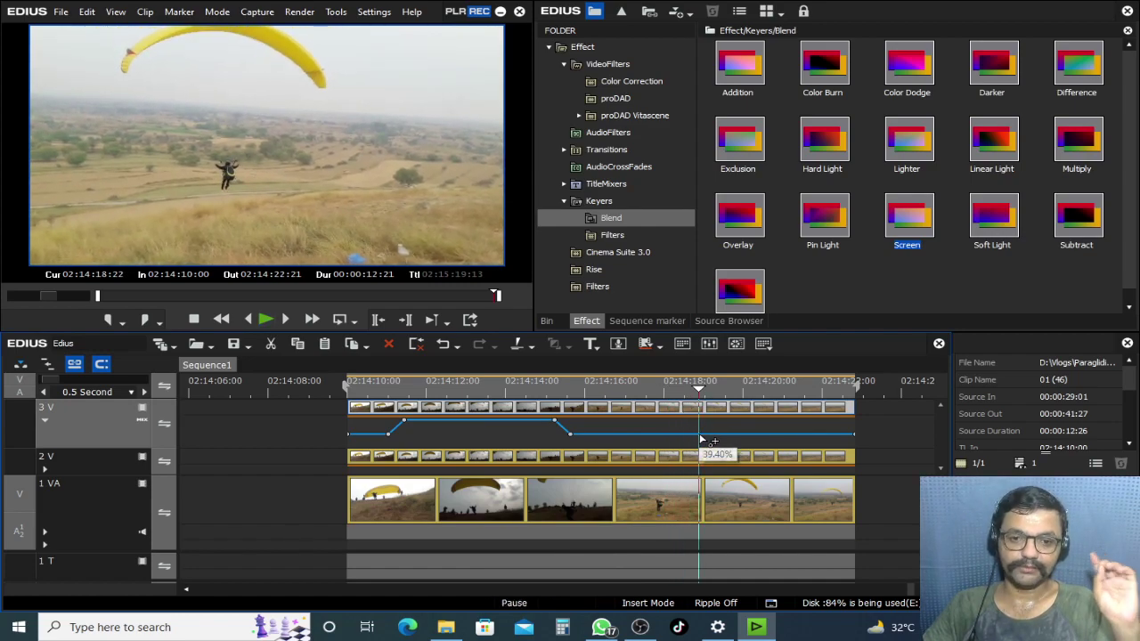
drag(700, 440, 704, 450)
drag(823, 436, 825, 448)
drag(616, 436, 616, 443)
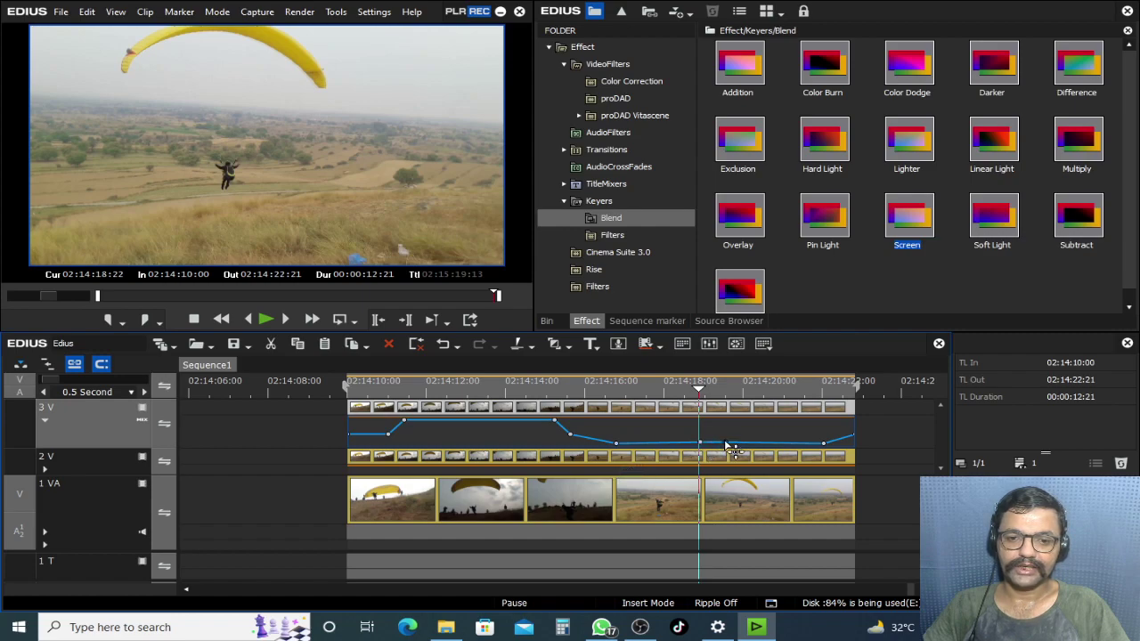
Step: Shape a short raised transparency peak around 02:14:18:22 on the 3 V clip, with a point lowered to 0.00% on each side
drag(727, 443, 681, 446)
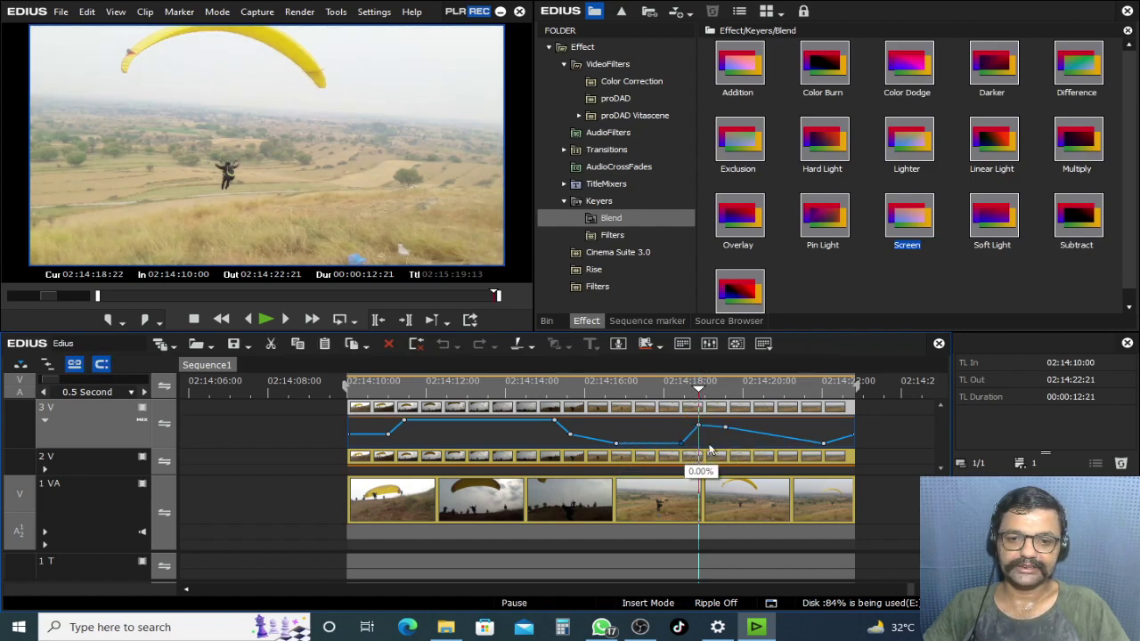
drag(748, 433, 747, 442)
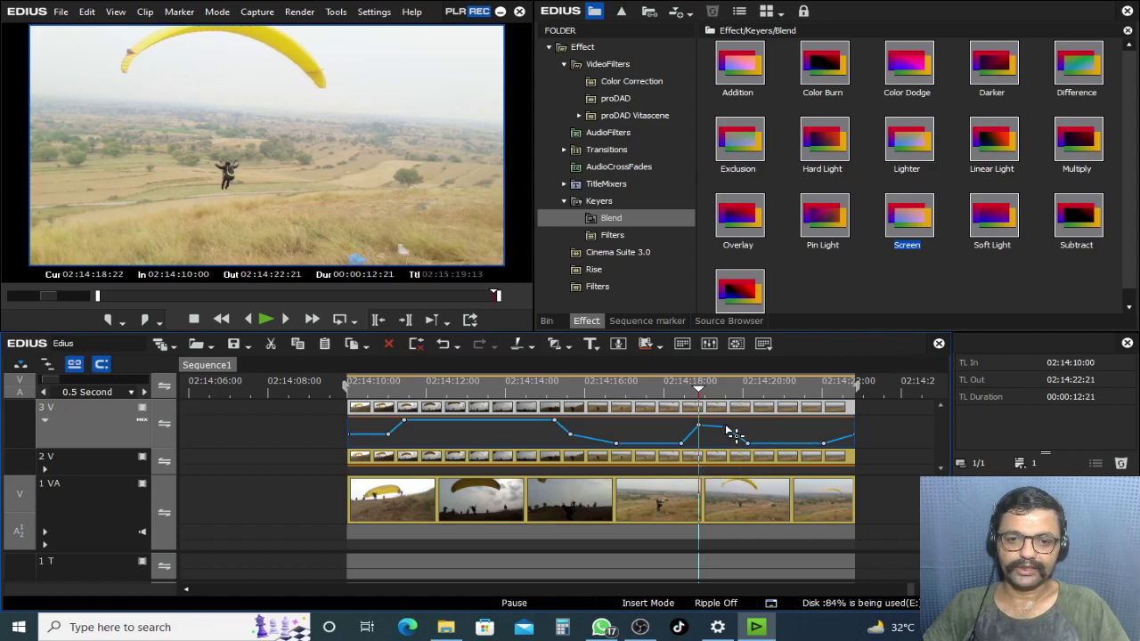
scroll(758, 434, down, 2)
click(840, 448)
scroll(757, 437, up, 2)
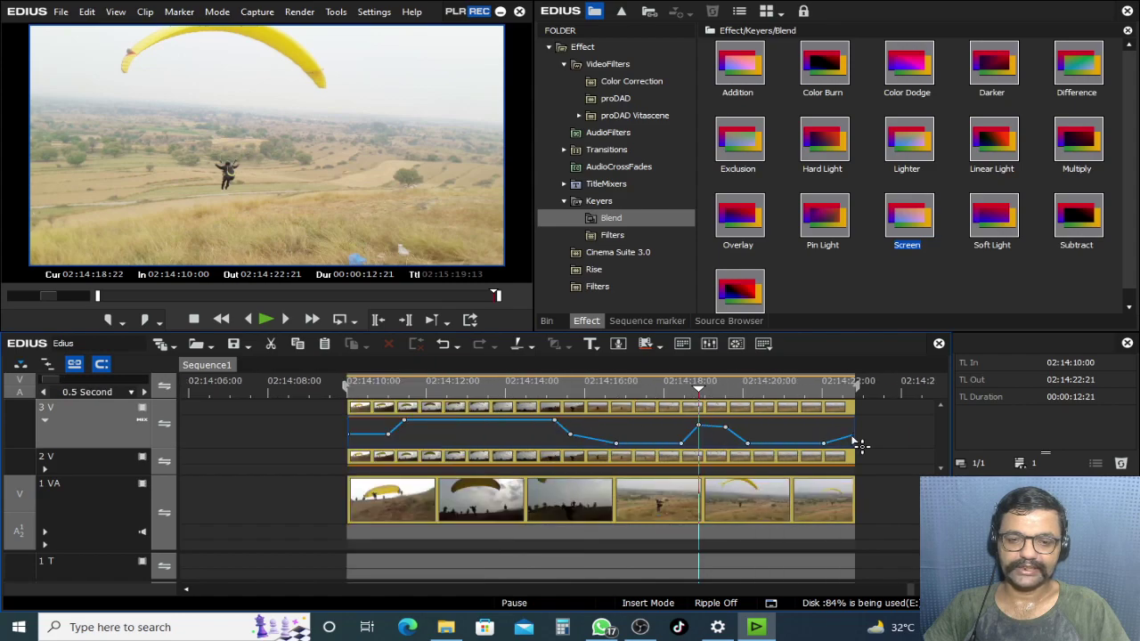
click(785, 428)
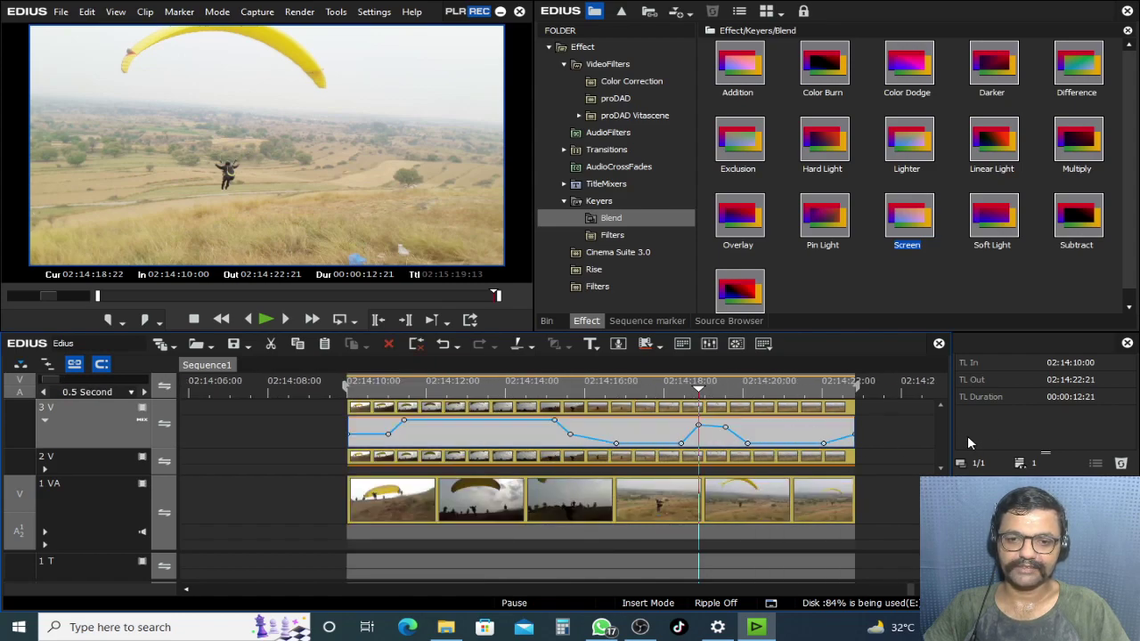
click(725, 427)
scroll(729, 430, down, 1)
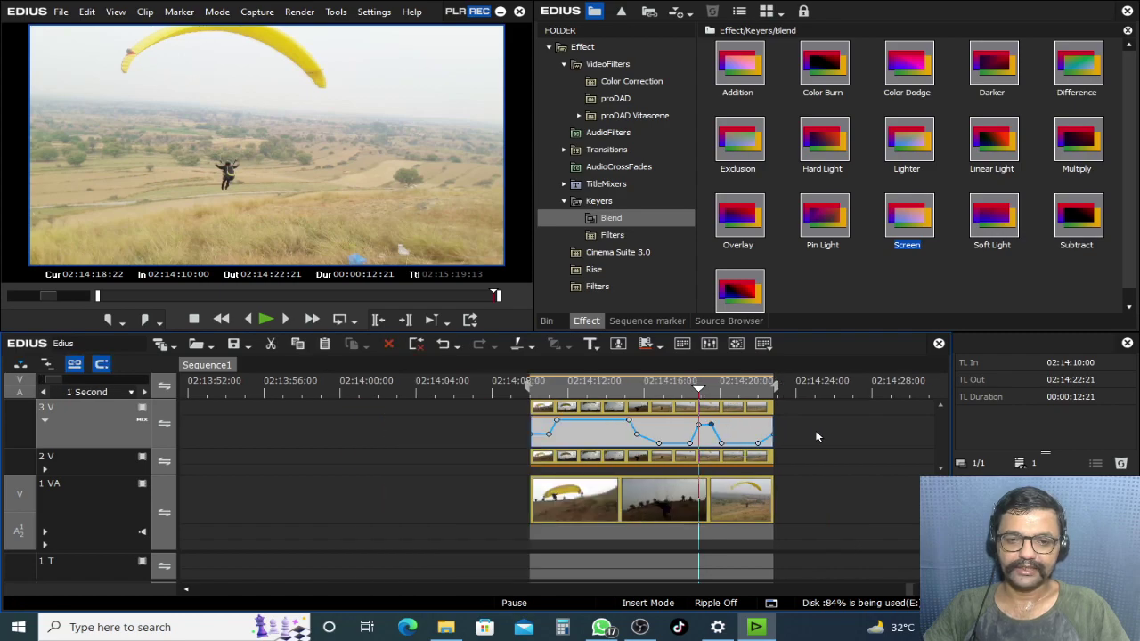
Step: Deselect the 3 V clip's transparency curve and move the playhead past the clips to 02:14:27:11
click(807, 431)
drag(719, 386, 857, 420)
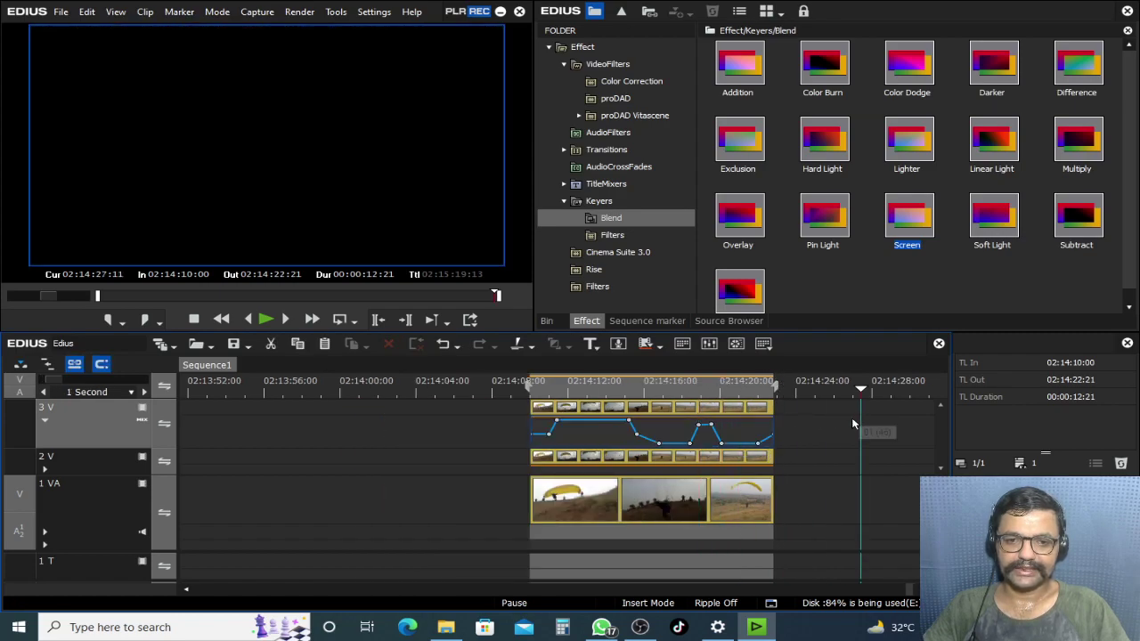
click(703, 427)
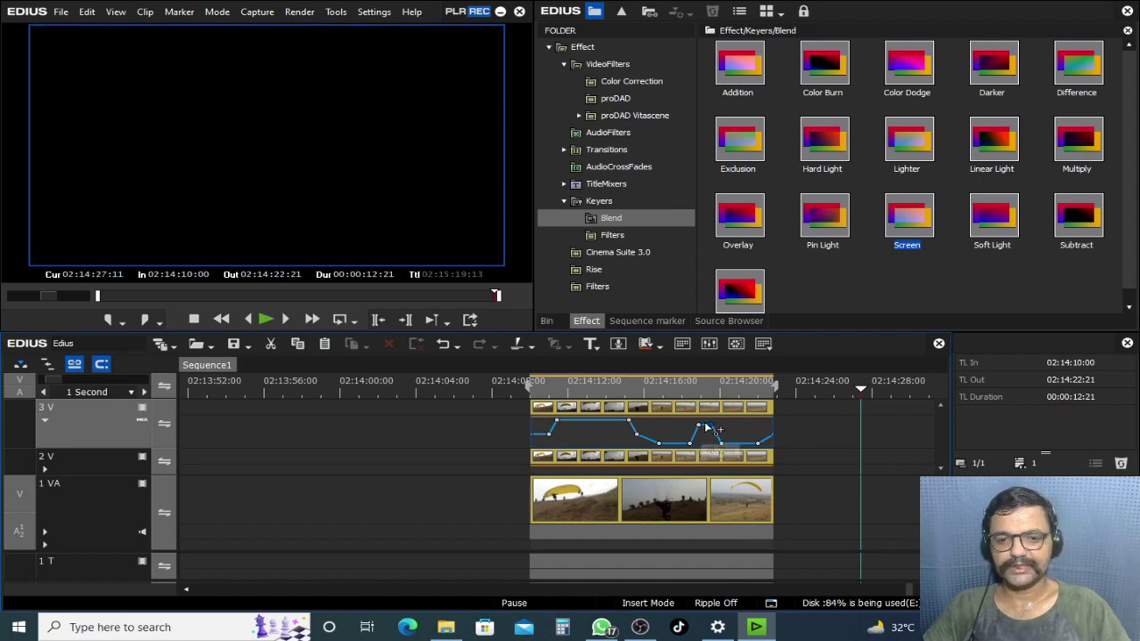
drag(704, 427, 714, 427)
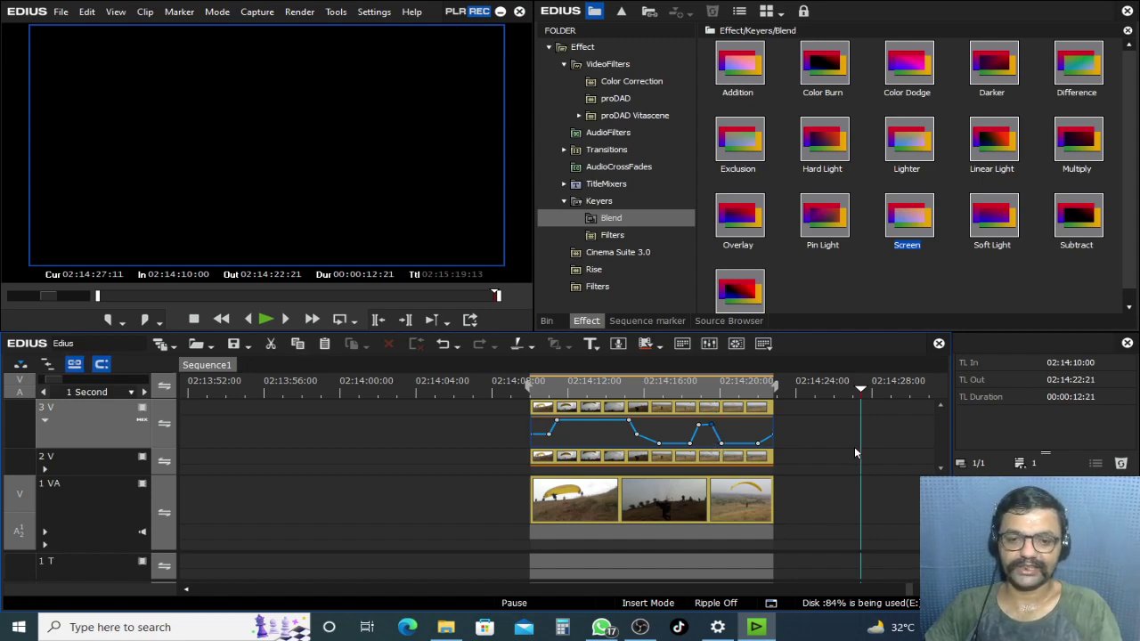